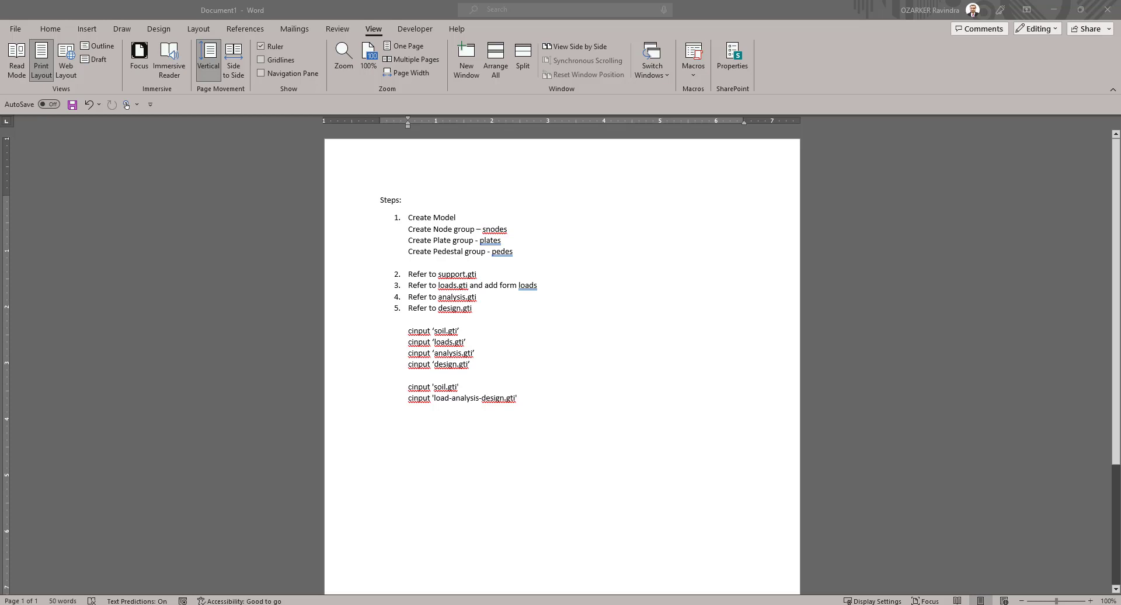
# Step: Review the workflow notes: create the model, the snodes, plates and pedes groups, and the cinput commands for soil.gti and load-analysis-design.gti
pyautogui.click(438, 217)
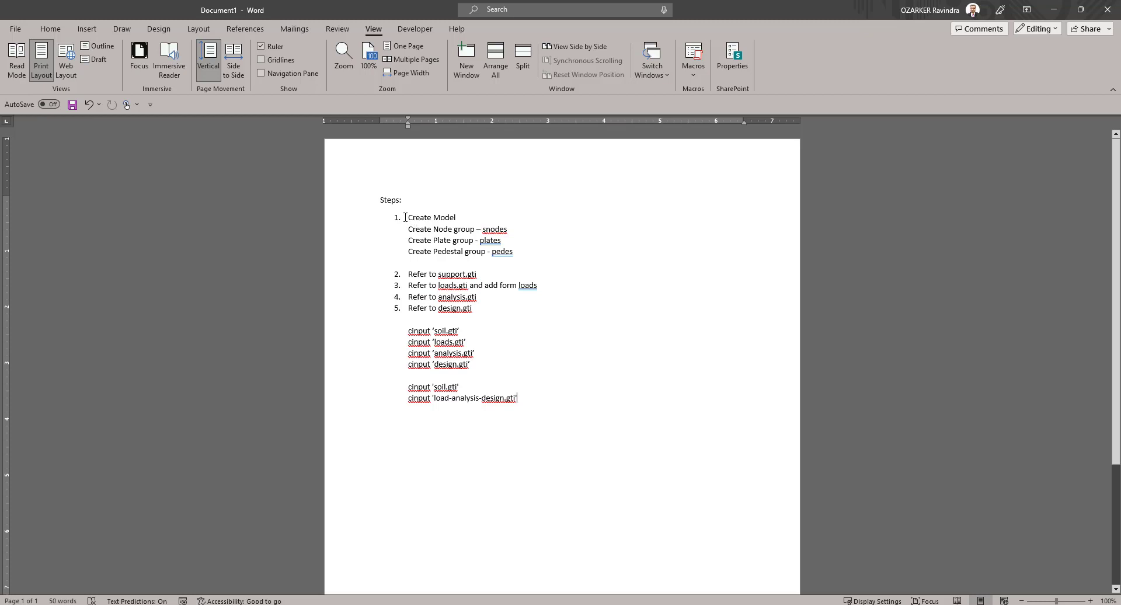
pyautogui.moveTo(409, 217); pyautogui.dragTo(458, 220)
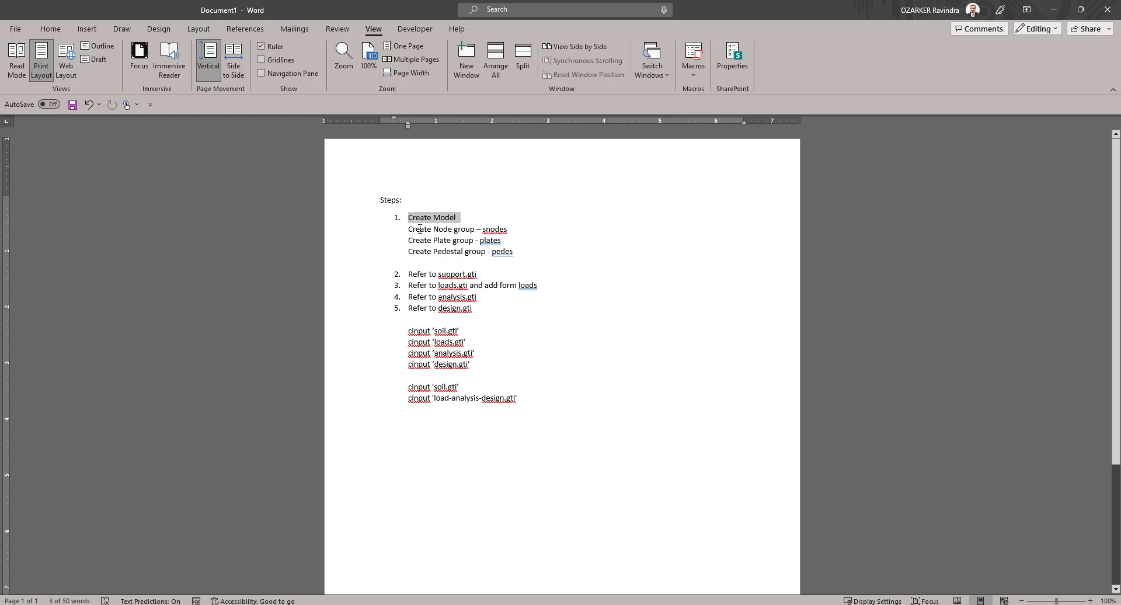
pyautogui.moveTo(410, 230); pyautogui.dragTo(492, 234)
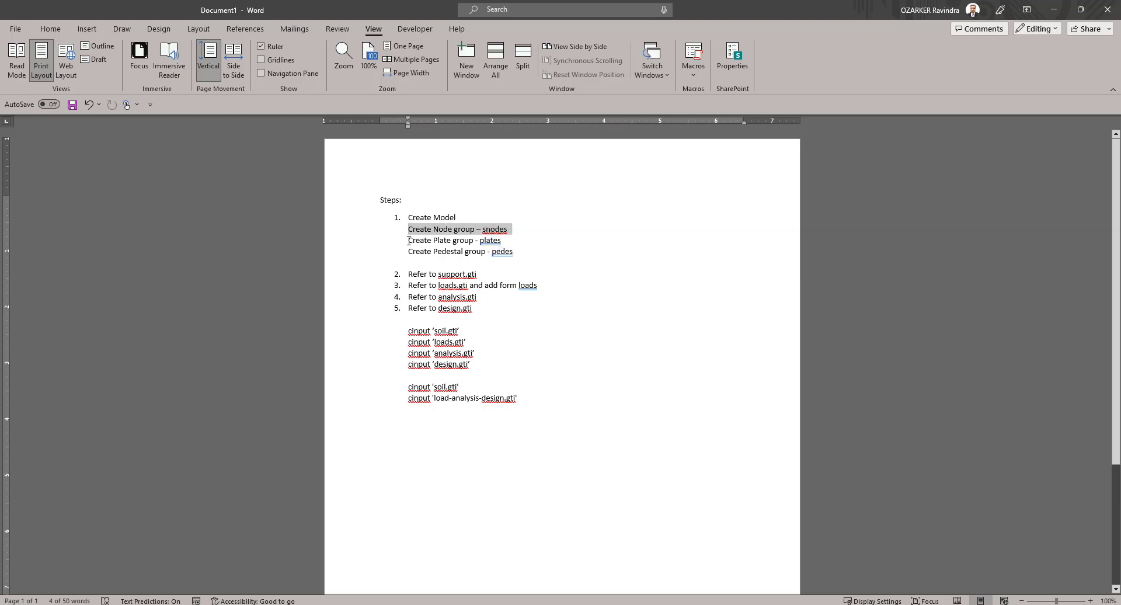
pyautogui.moveTo(409, 240); pyautogui.dragTo(517, 252)
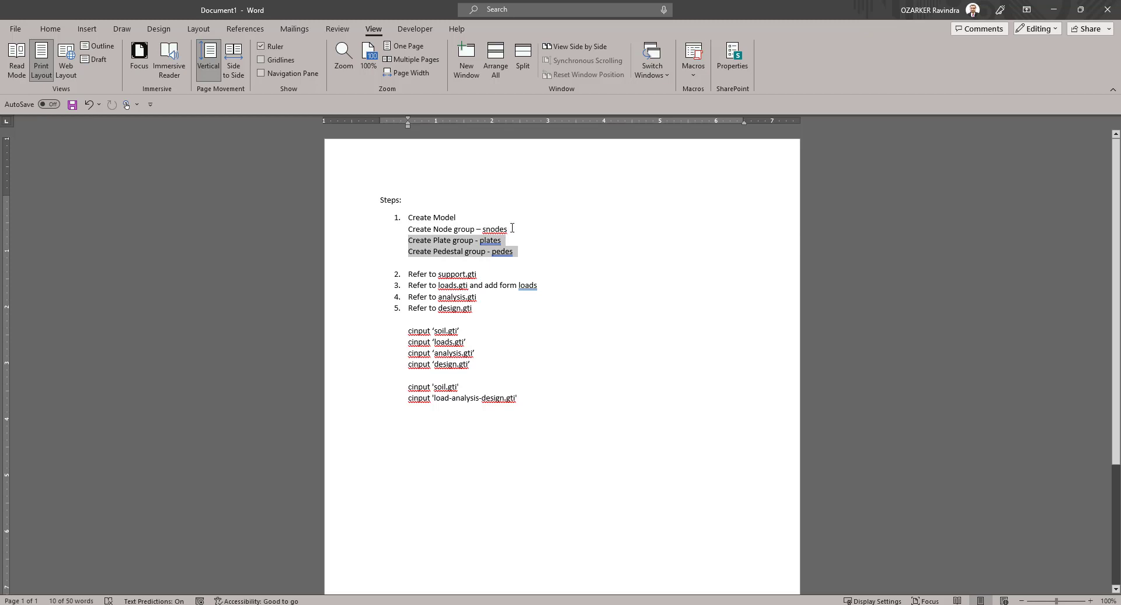
pyautogui.click(512, 229)
pyautogui.keyDown('shift'); pyautogui.click(395, 229); pyautogui.keyUp('shift')
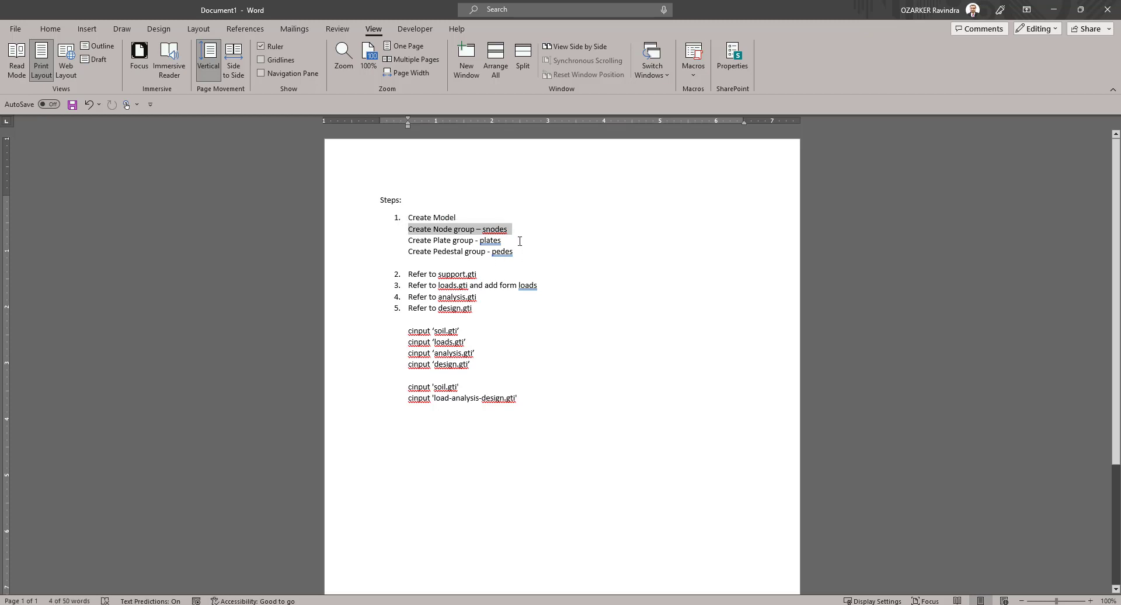
pyautogui.moveTo(520, 241); pyautogui.dragTo(408, 245)
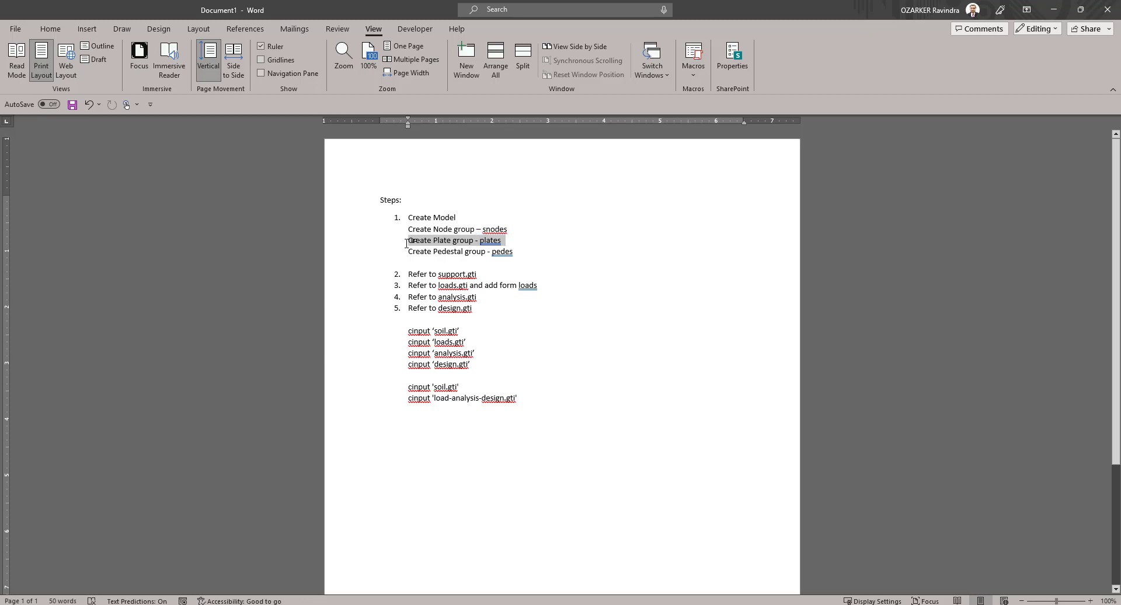
pyautogui.click(566, 260)
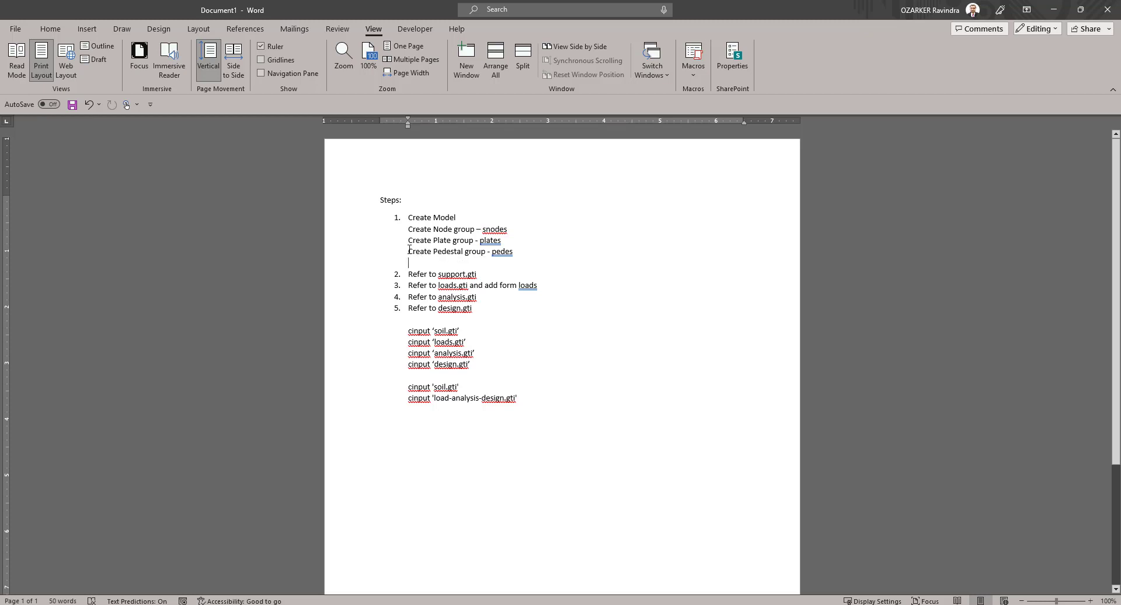
pyautogui.moveTo(409, 252); pyautogui.dragTo(522, 254)
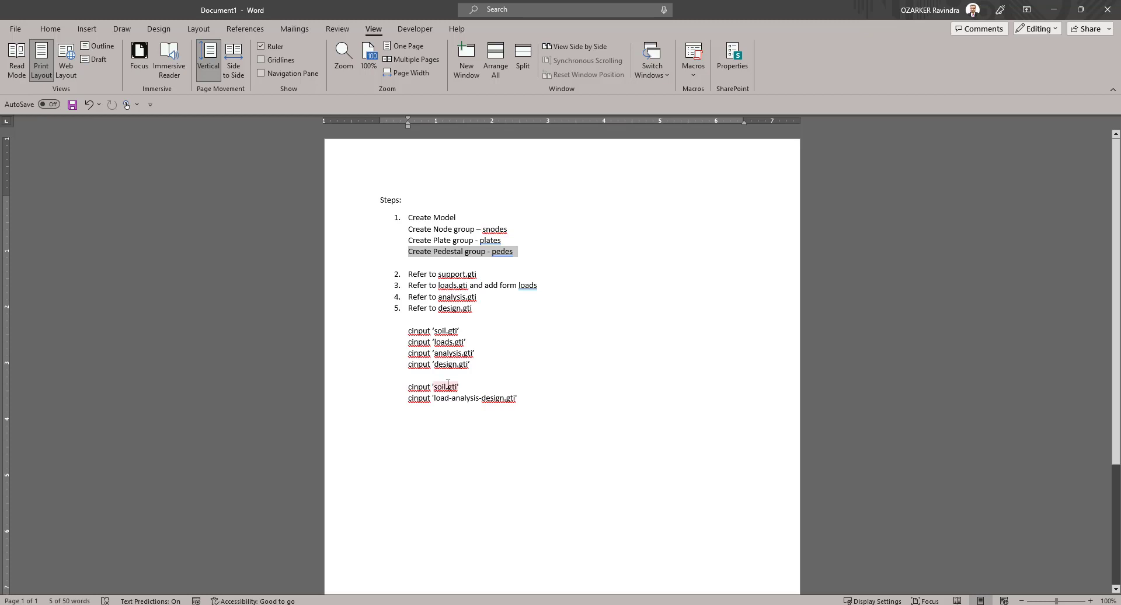
pyautogui.moveTo(447, 397); pyautogui.dragTo(511, 402)
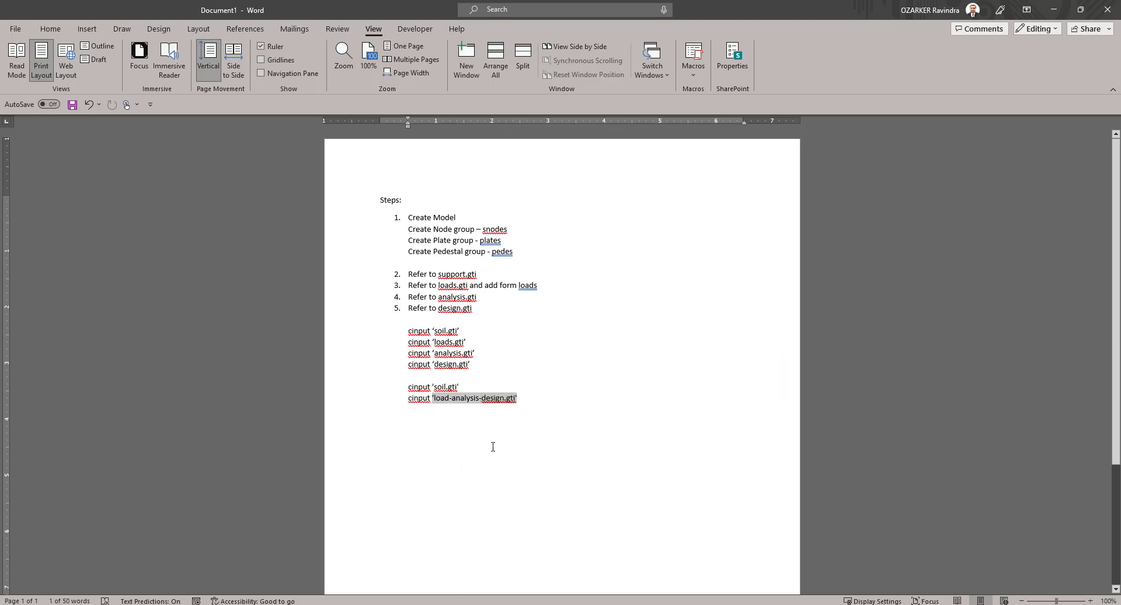
pyautogui.click(493, 447)
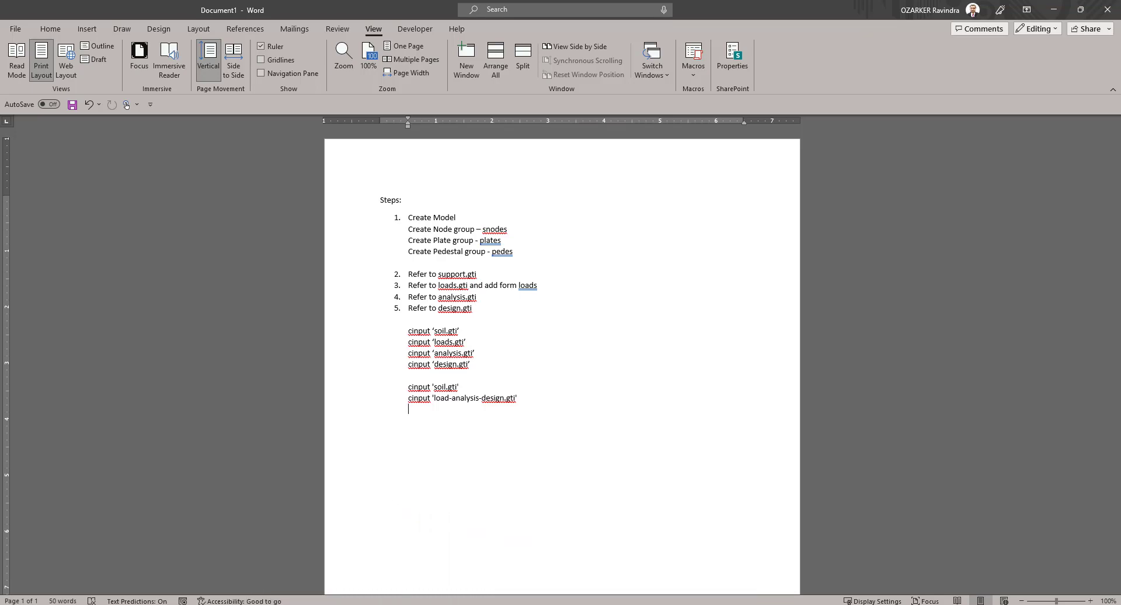
# Step: Switch to the Book1 workbook in Excel
pyautogui.click(175, 567)
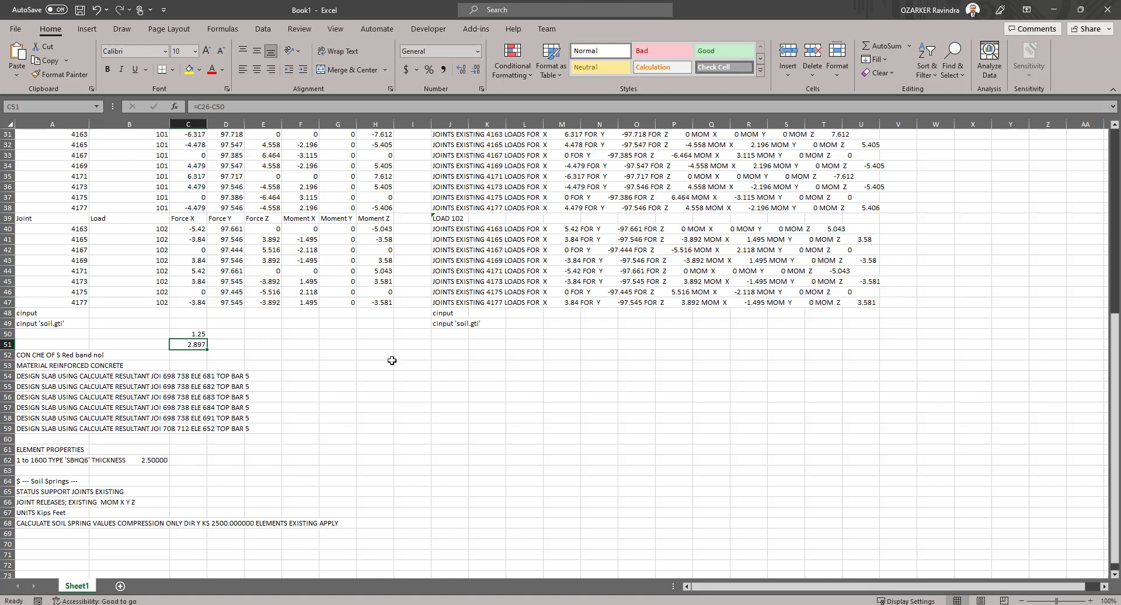
pyautogui.moveTo(439, 325); pyautogui.dragTo(459, 147)
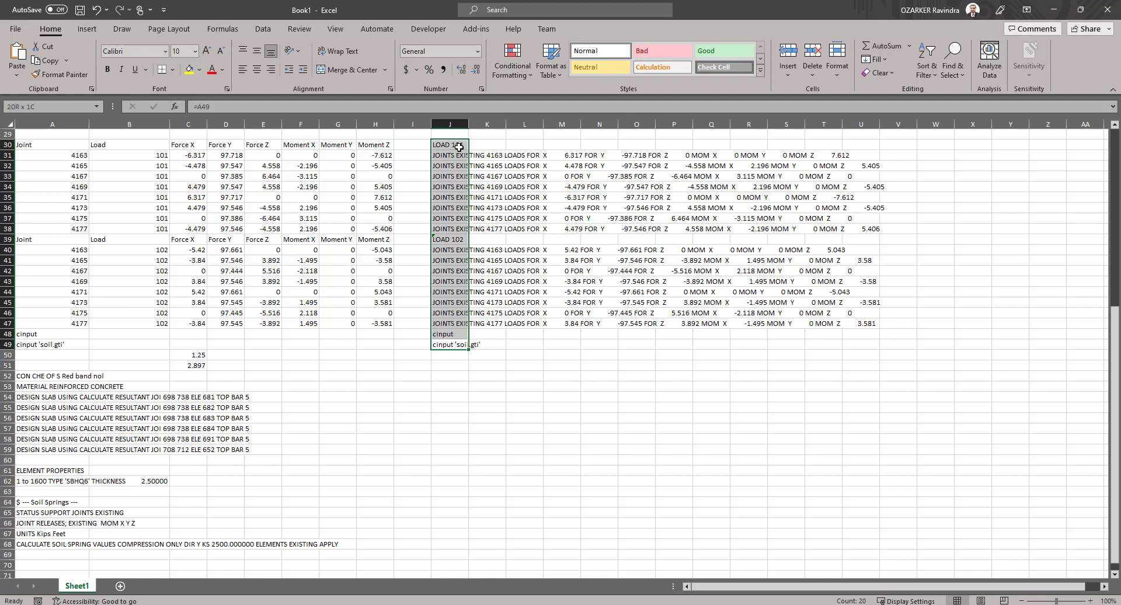
pyautogui.rightClick(459, 147)
pyautogui.click(504, 198)
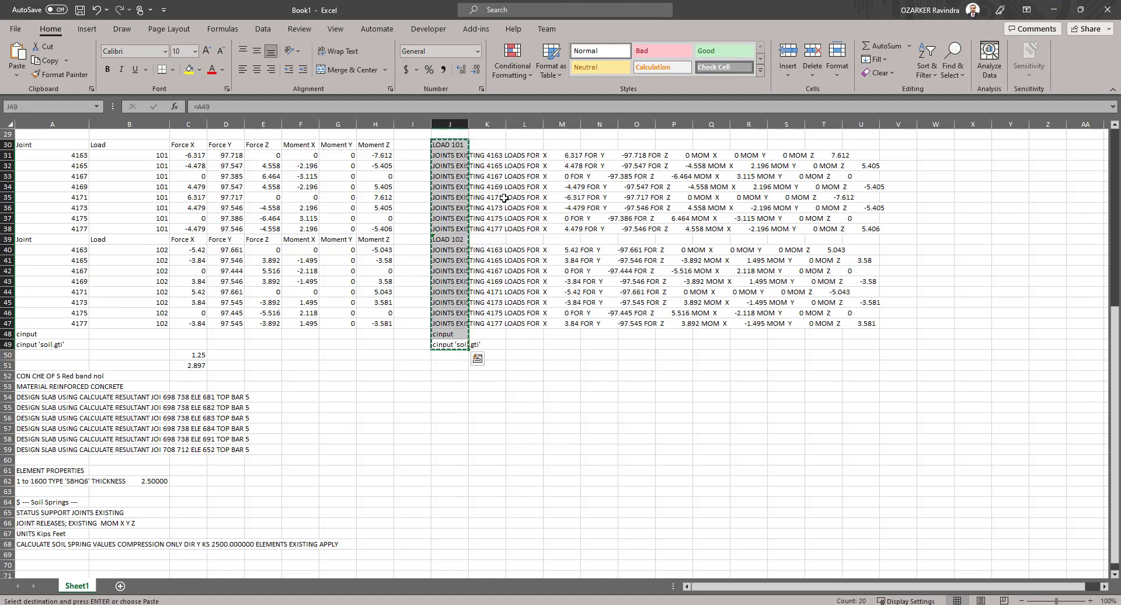
# Step: Copy the LOAD 101 and LOAD 102 joint load commands in cells J30:J47
pyautogui.click(455, 149)
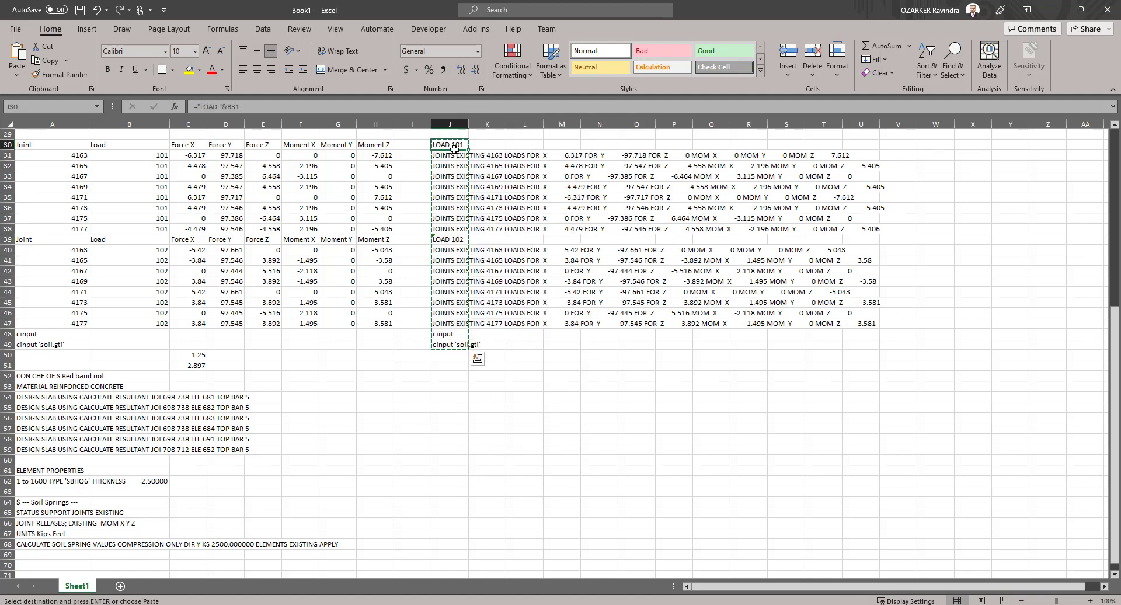
pyautogui.moveTo(455, 149); pyautogui.dragTo(450, 324)
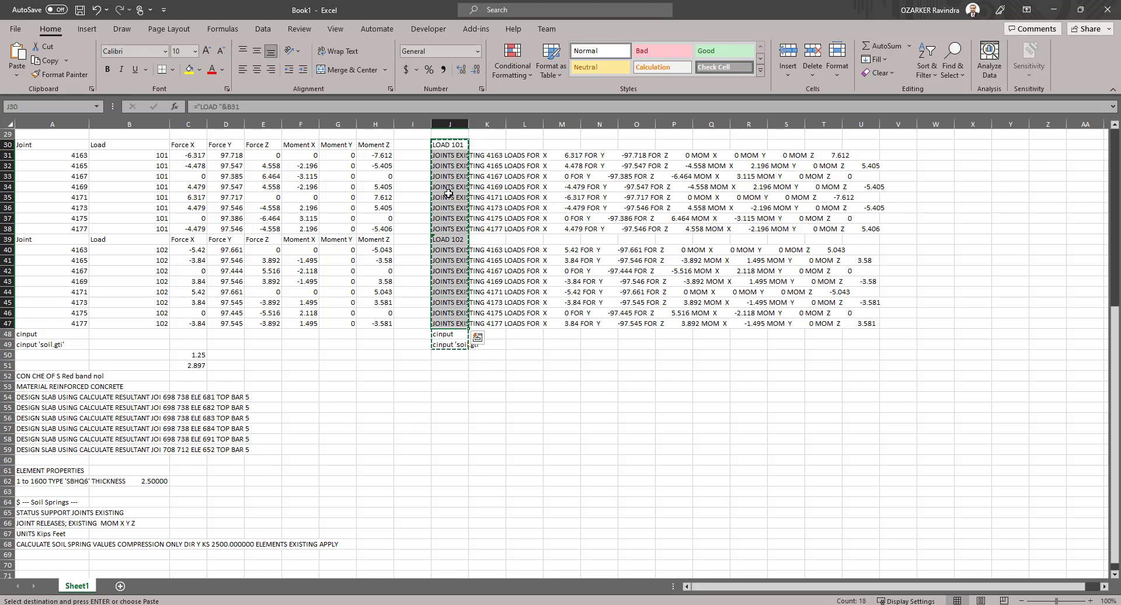
pyautogui.rightClick(451, 156)
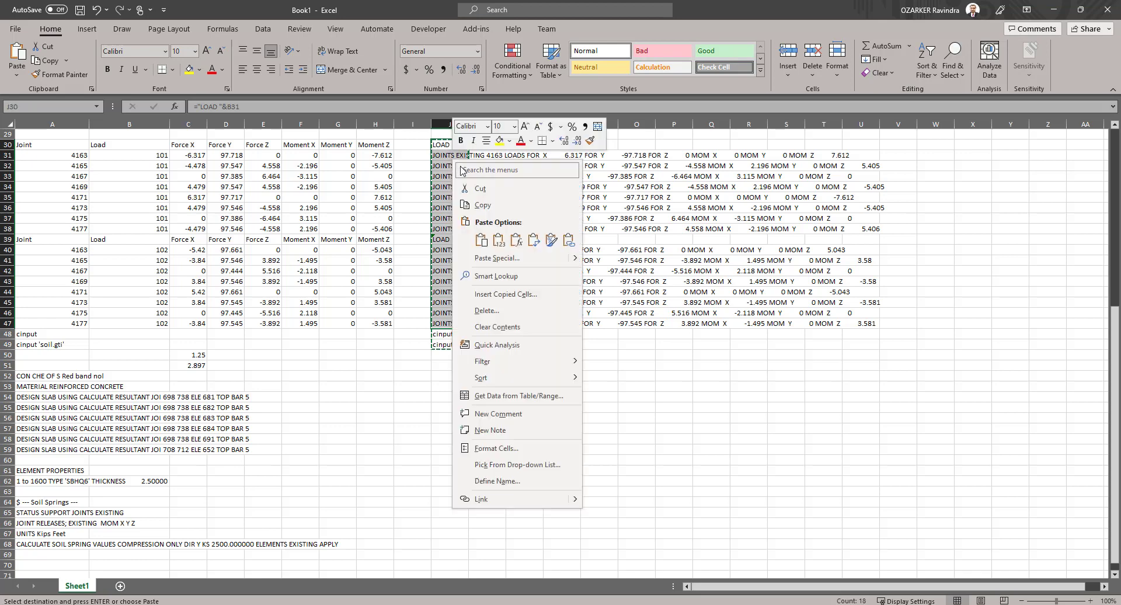
pyautogui.click(485, 203)
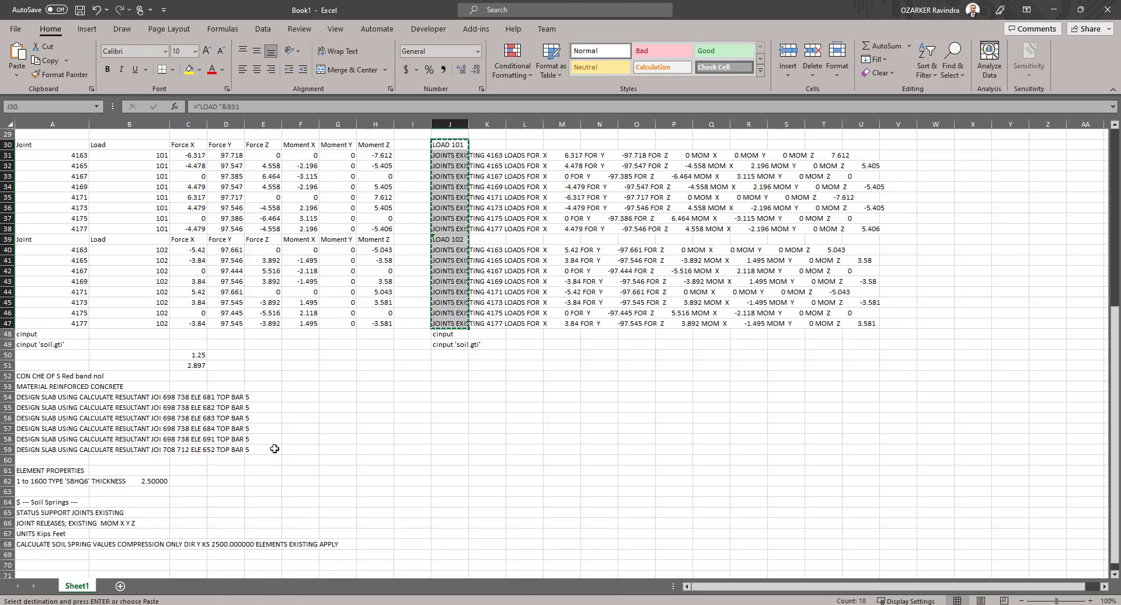
# Step: Open load-analysis-design.gti from File Explorer's Quick access in Notepad and maximize its window
pyautogui.press('super+e')
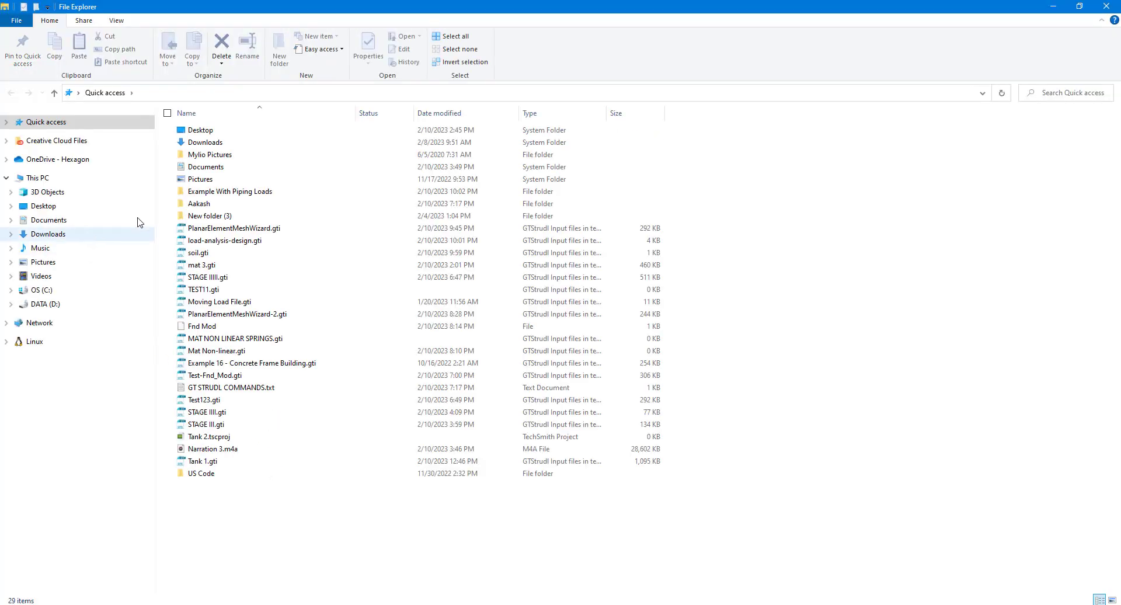
pyautogui.click(230, 244)
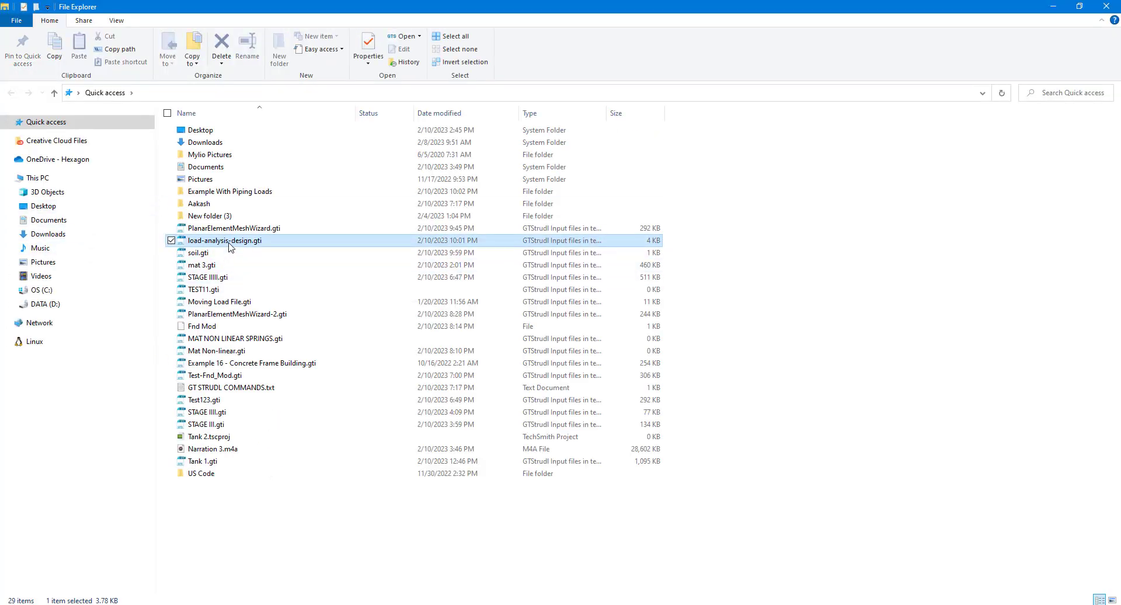
pyautogui.rightClick(229, 245)
pyautogui.click(215, 248)
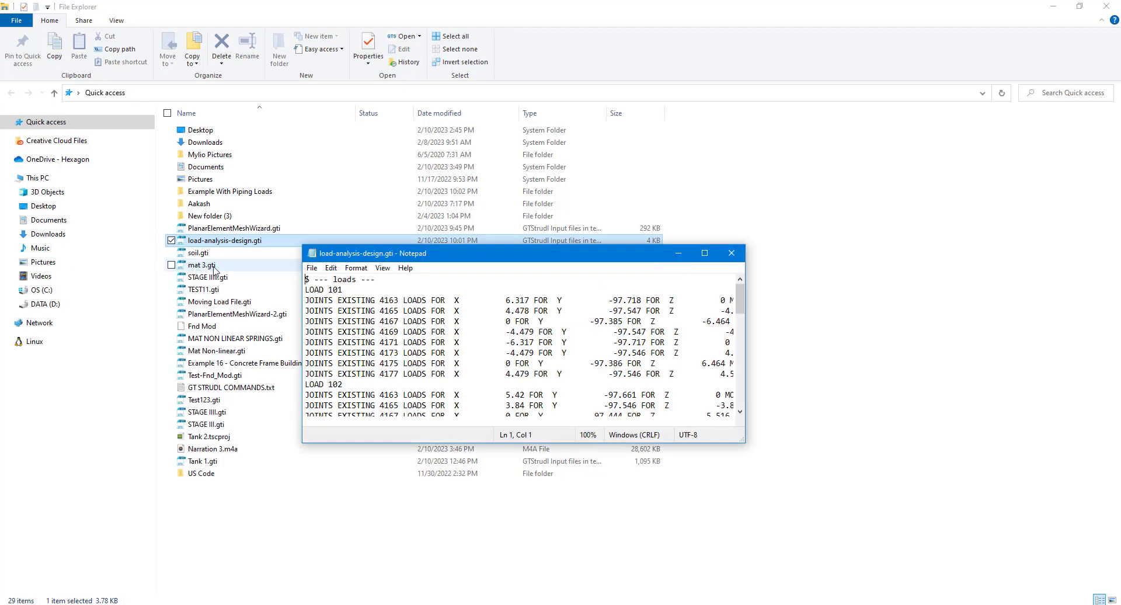
pyautogui.doubleClick(408, 253)
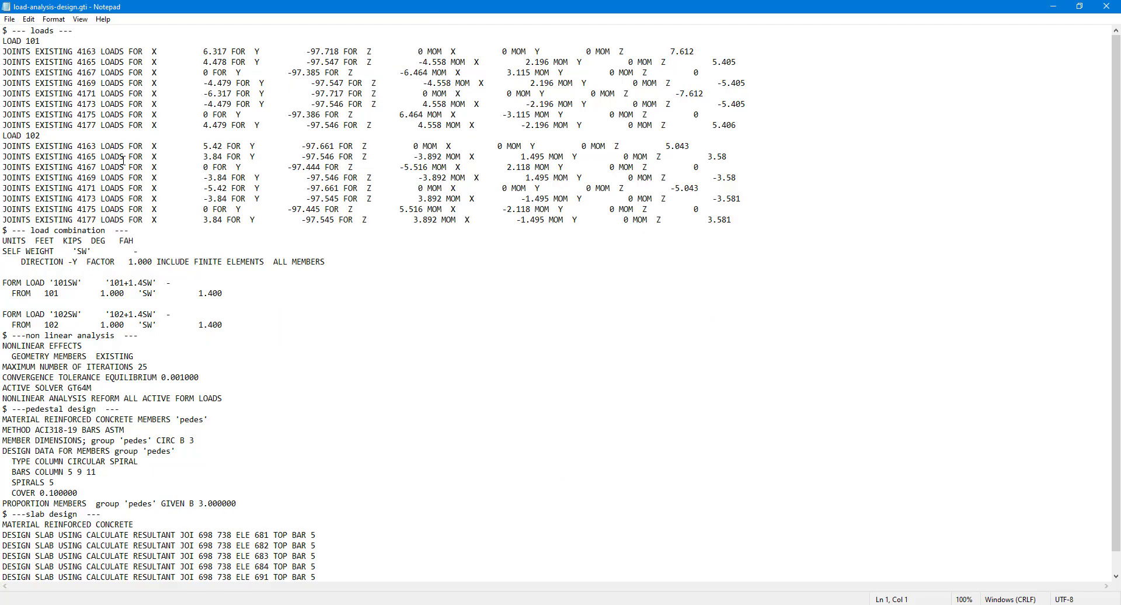
# Step: Replace the LOAD 101 and LOAD 102 blocks with the copied load commands and remove the blank line after them
pyautogui.click(2, 41)
pyautogui.moveTo(2, 42); pyautogui.dragTo(768, 222)
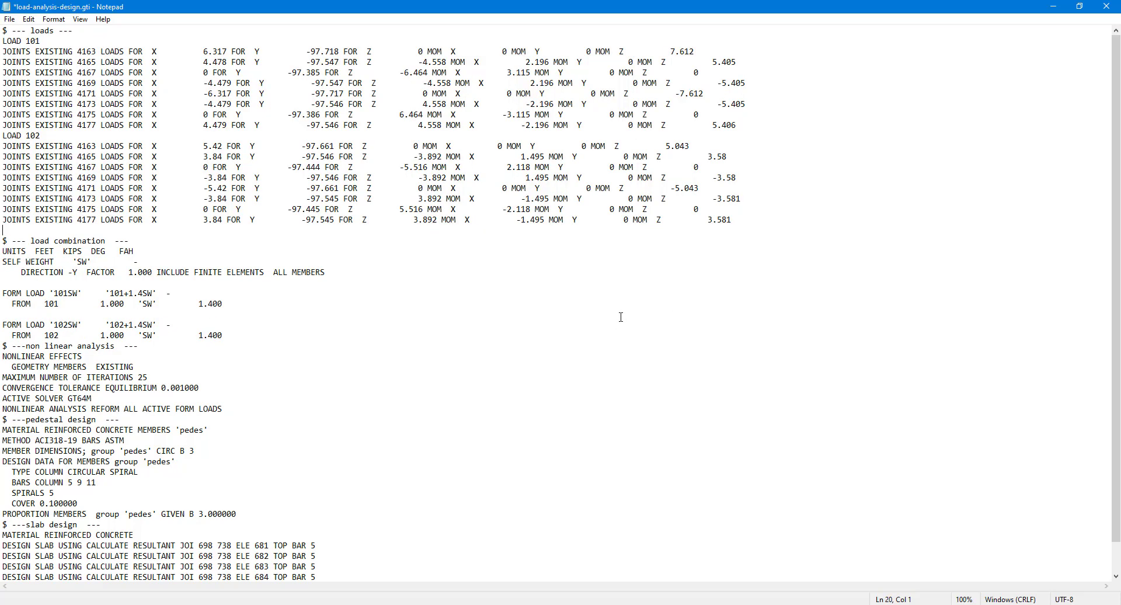
pyautogui.press('Delete')
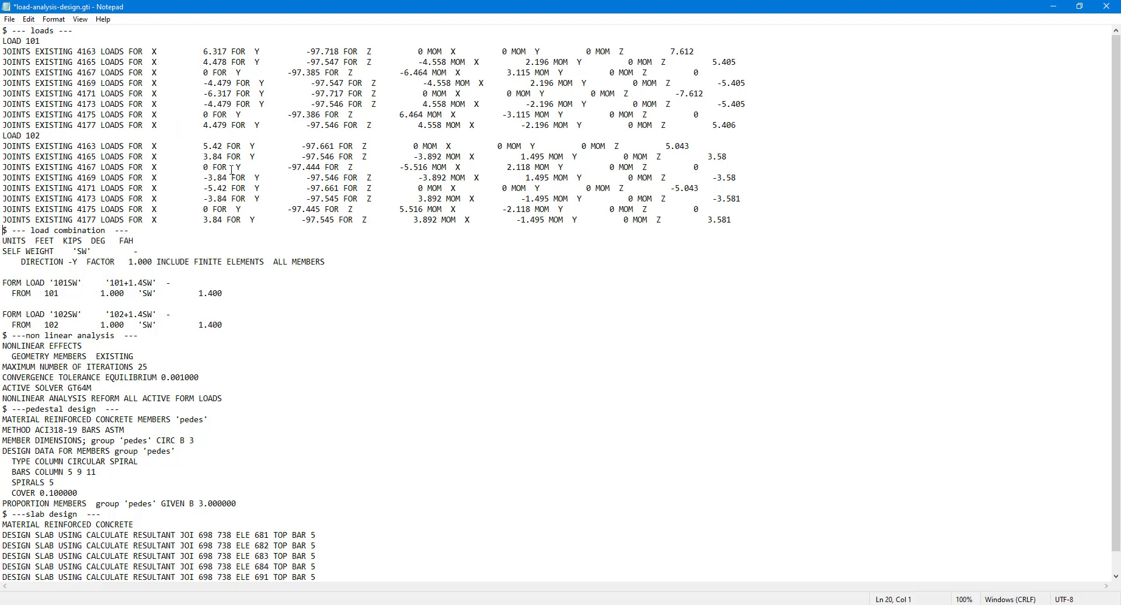
# Step: Examine the self weight, form load, nonlinear analysis, pedestal design and slab design commands in the input file
pyautogui.doubleClick(7, 251)
pyautogui.keyDown('shift'); pyautogui.click(367, 262); pyautogui.keyUp('shift')
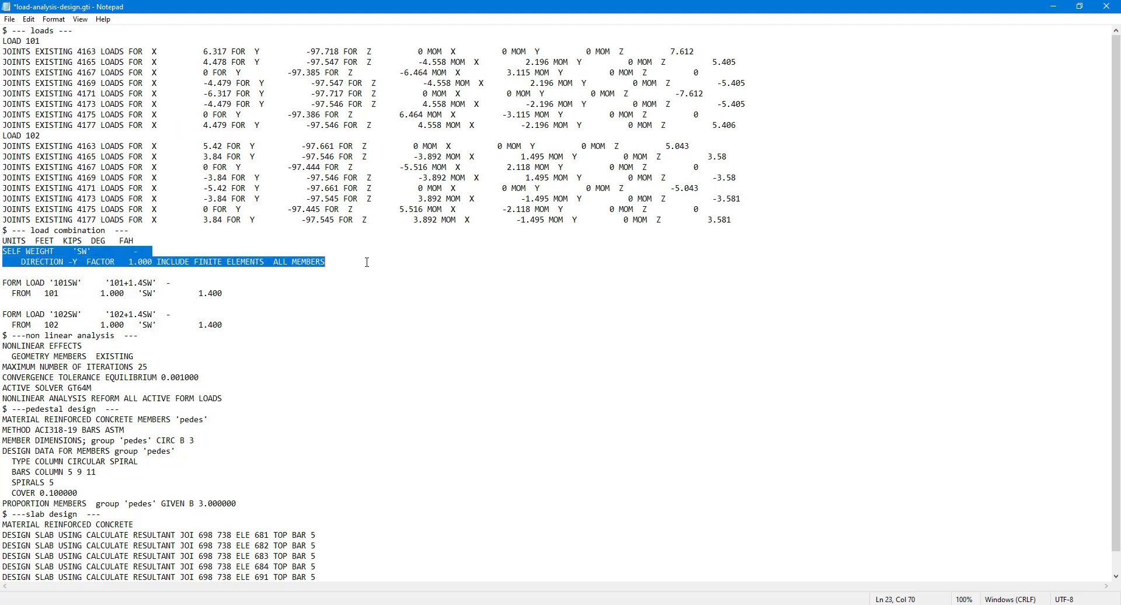
pyautogui.moveTo(3, 283); pyautogui.dragTo(271, 329)
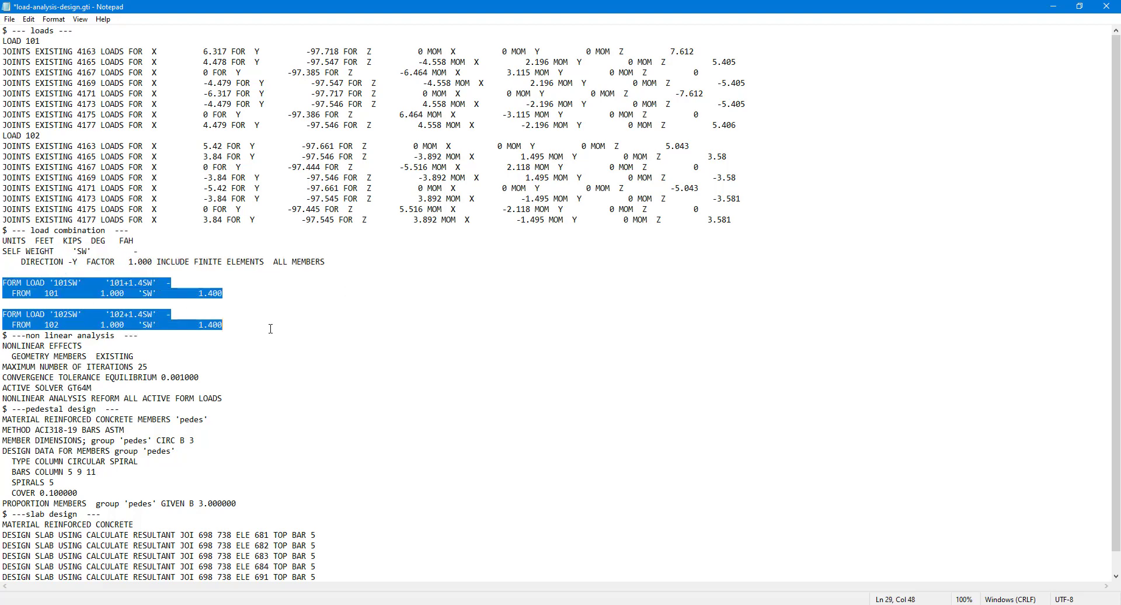
pyautogui.click(271, 328)
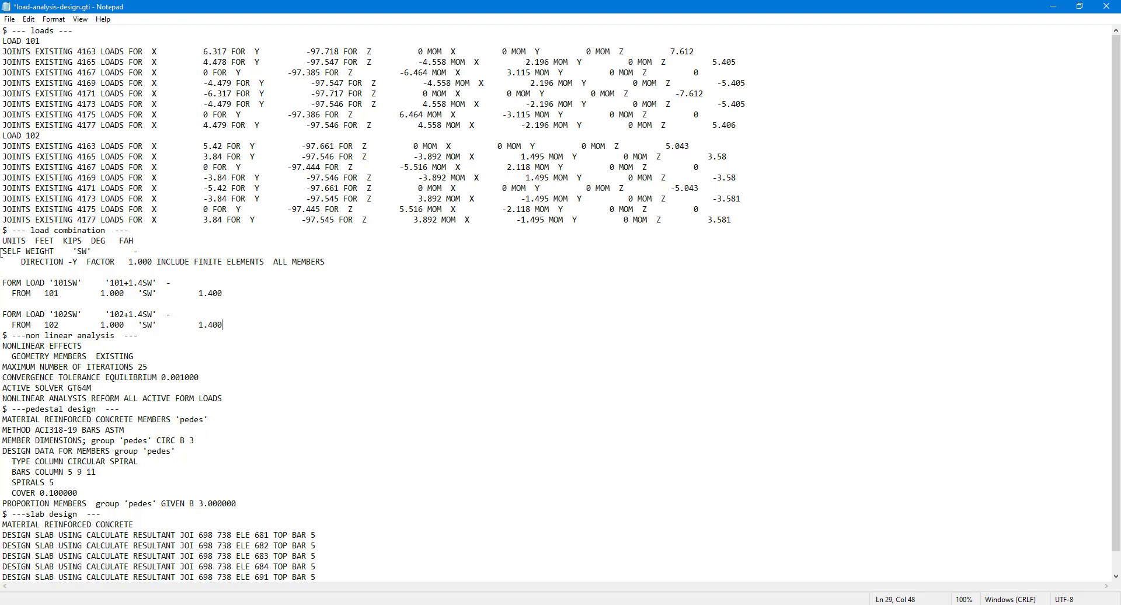
pyautogui.click(2, 346)
pyautogui.moveTo(2, 347); pyautogui.dragTo(268, 401)
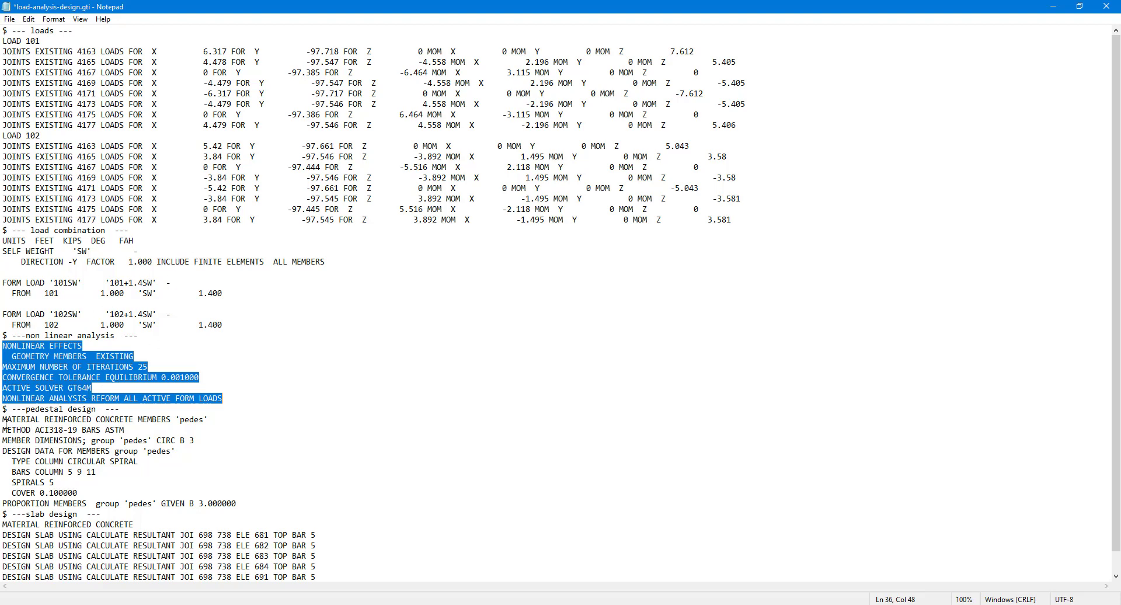
pyautogui.moveTo(2, 421); pyautogui.dragTo(148, 461)
pyautogui.doubleClick(147, 442)
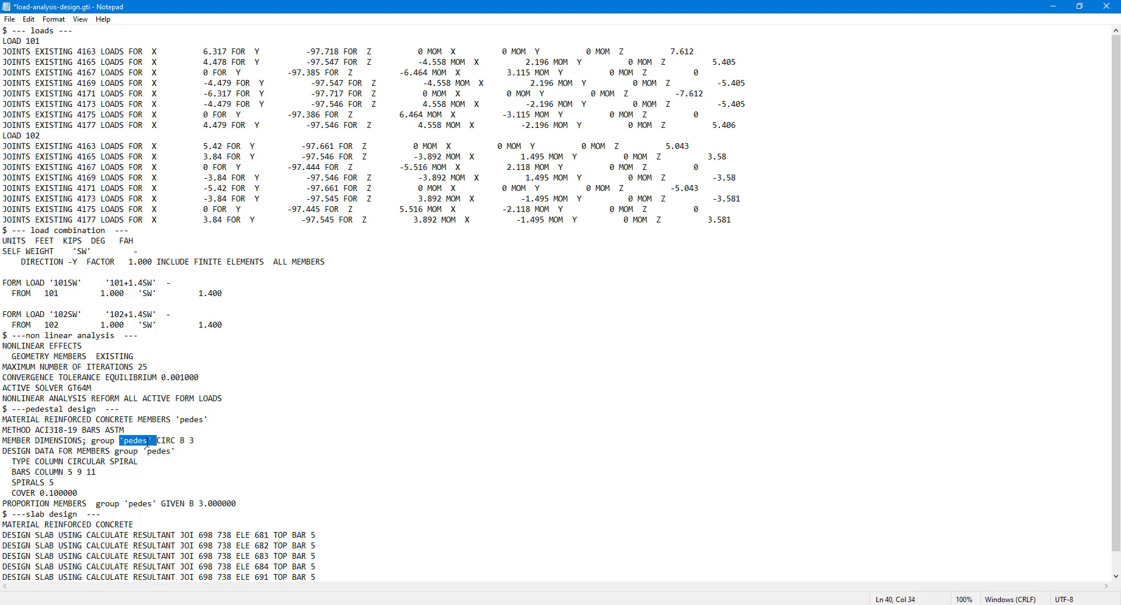
pyautogui.click(147, 441)
pyautogui.scroll(-1, 156, 545)
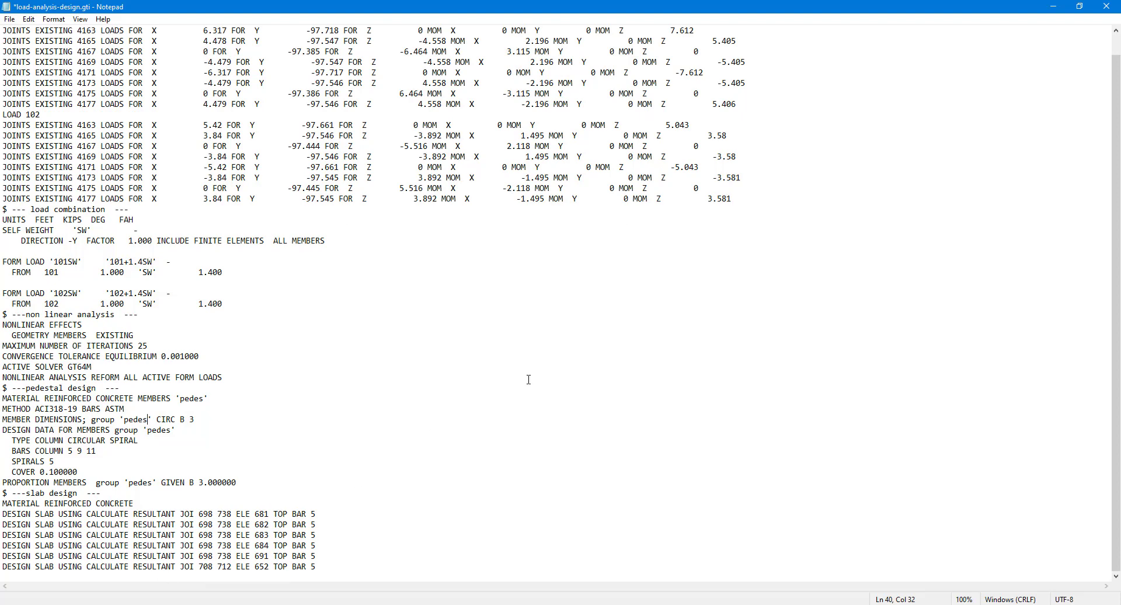
# Step: Close load-analysis-design.gti and save its changes
pyautogui.click(1107, 6)
pyautogui.click(528, 323)
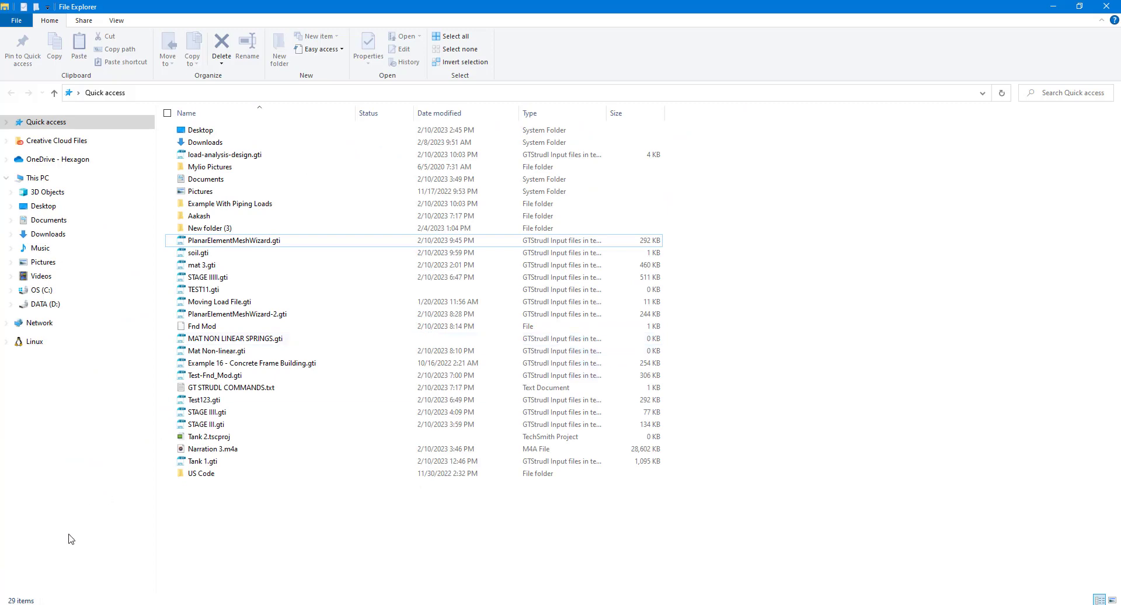
# Step: Launch GT STRUDL 41
pyautogui.press('super')
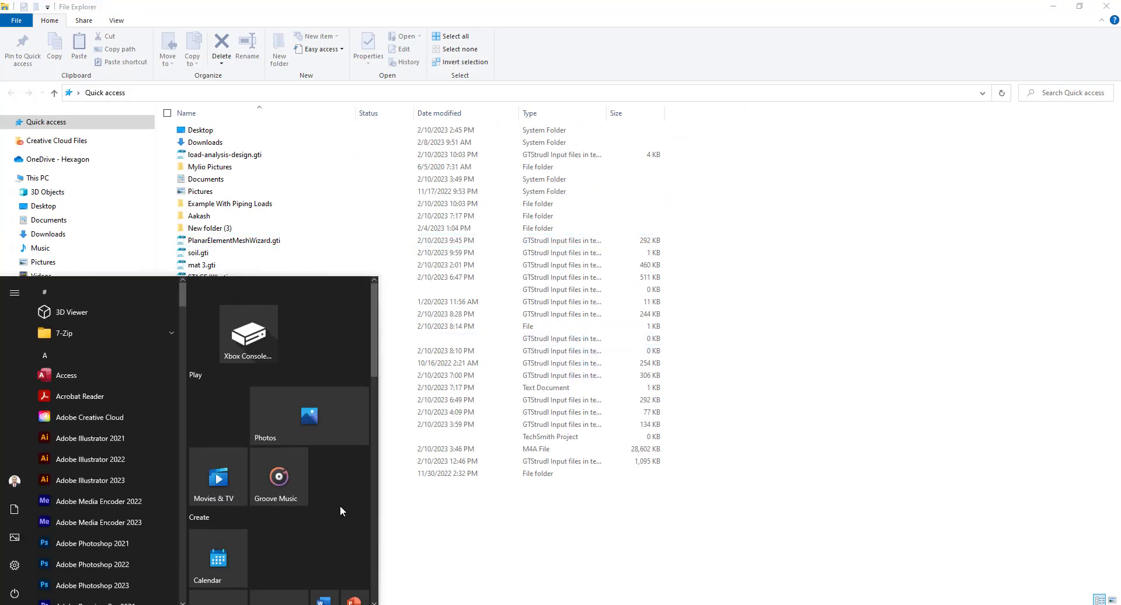
pyautogui.click(375, 559)
pyautogui.click(371, 566)
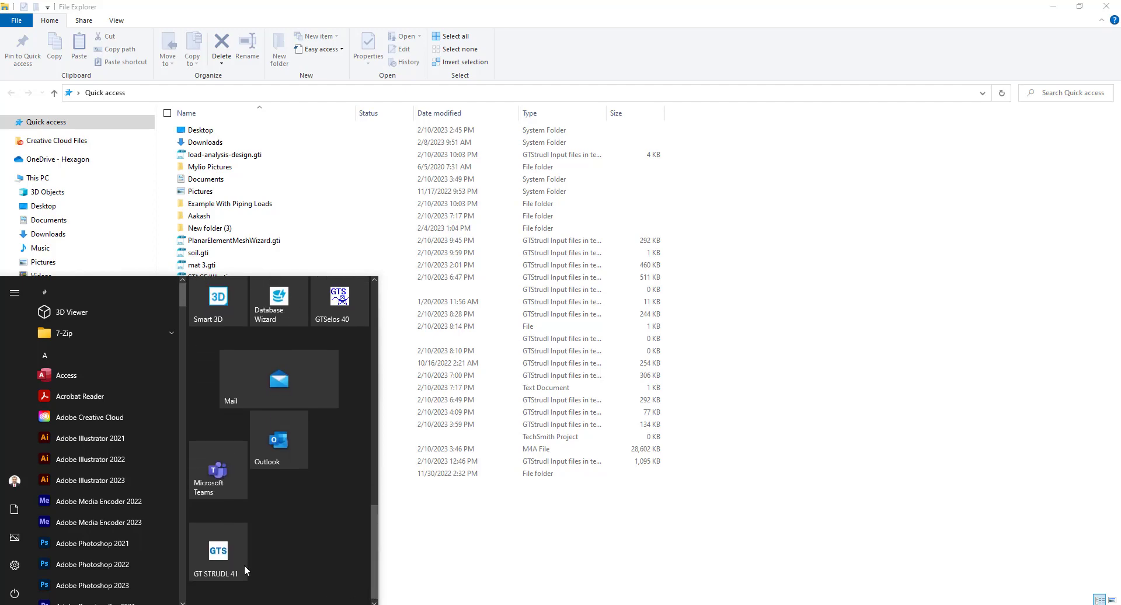
pyautogui.click(229, 558)
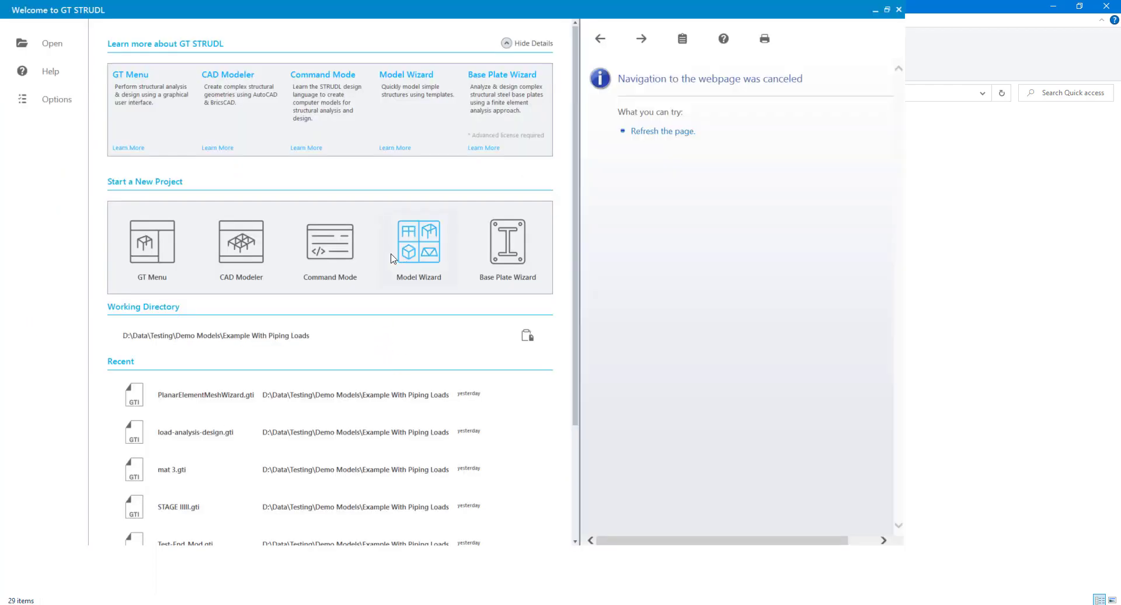
# Step: Start a new Model Wizard project with the Finite Element Mesh structure type
pyautogui.click(419, 245)
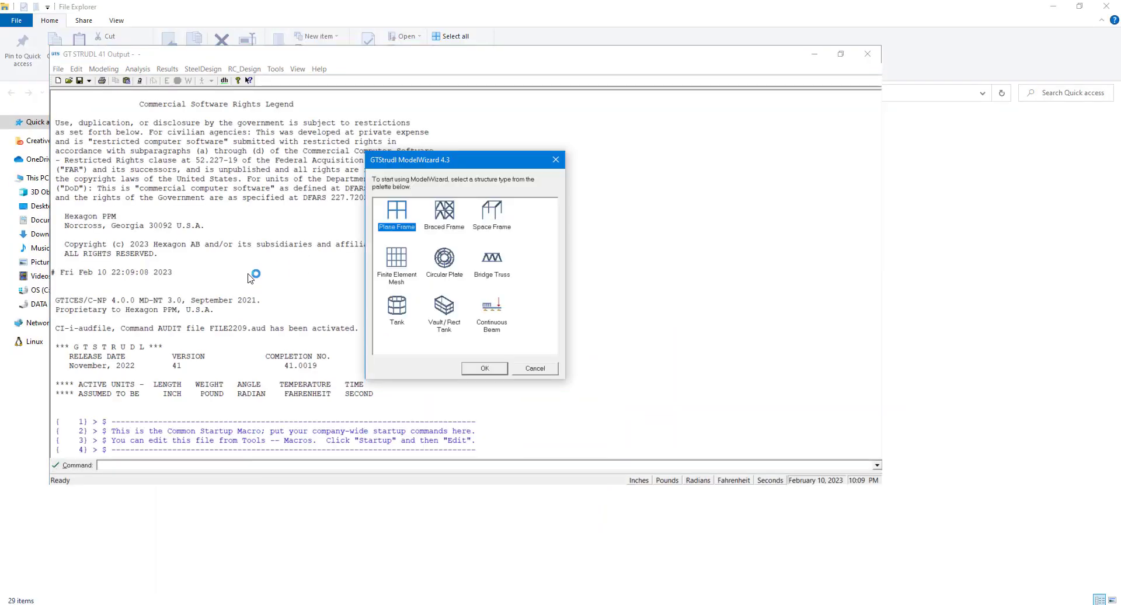
pyautogui.click(407, 284)
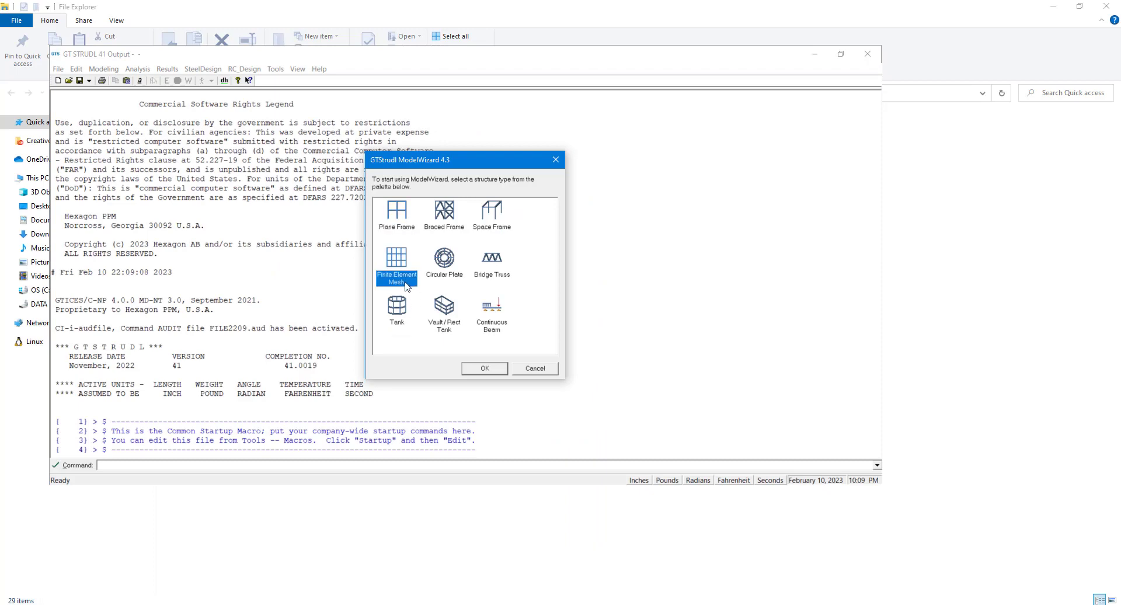
pyautogui.click(495, 371)
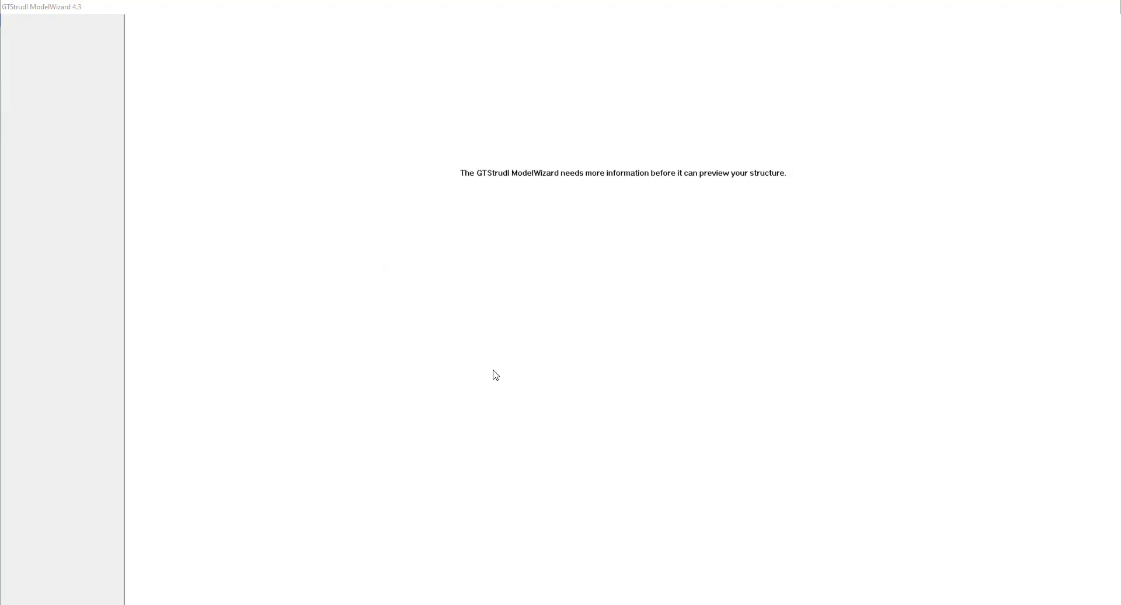
# Step: Keep feet and kips as the units and set the thickness of the concrete elements to 2.5 feet
pyautogui.click(142, 187)
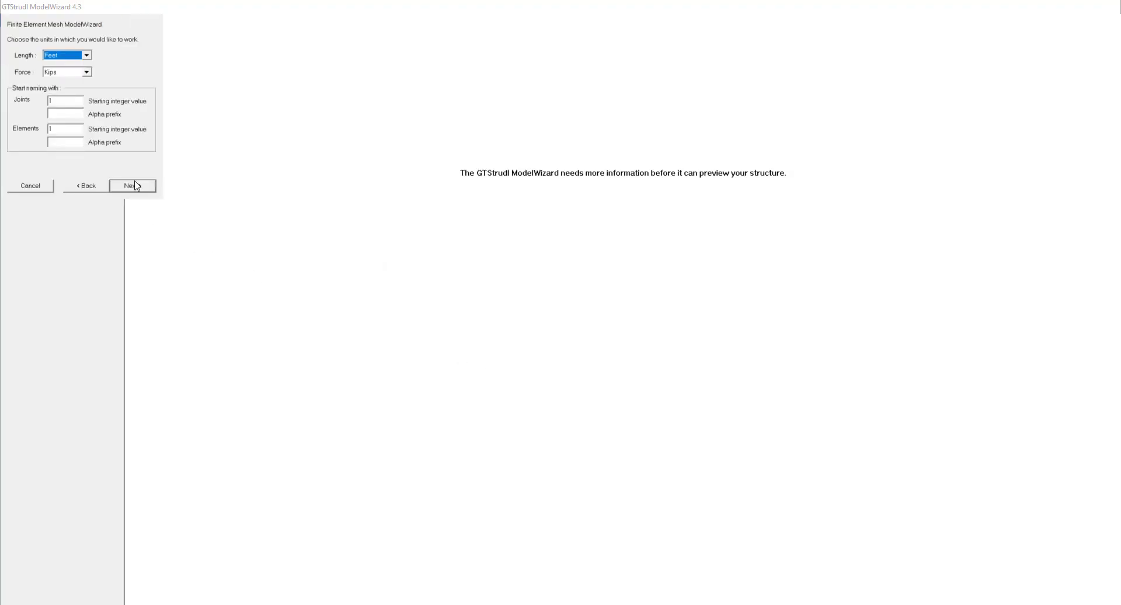
pyautogui.click(134, 186)
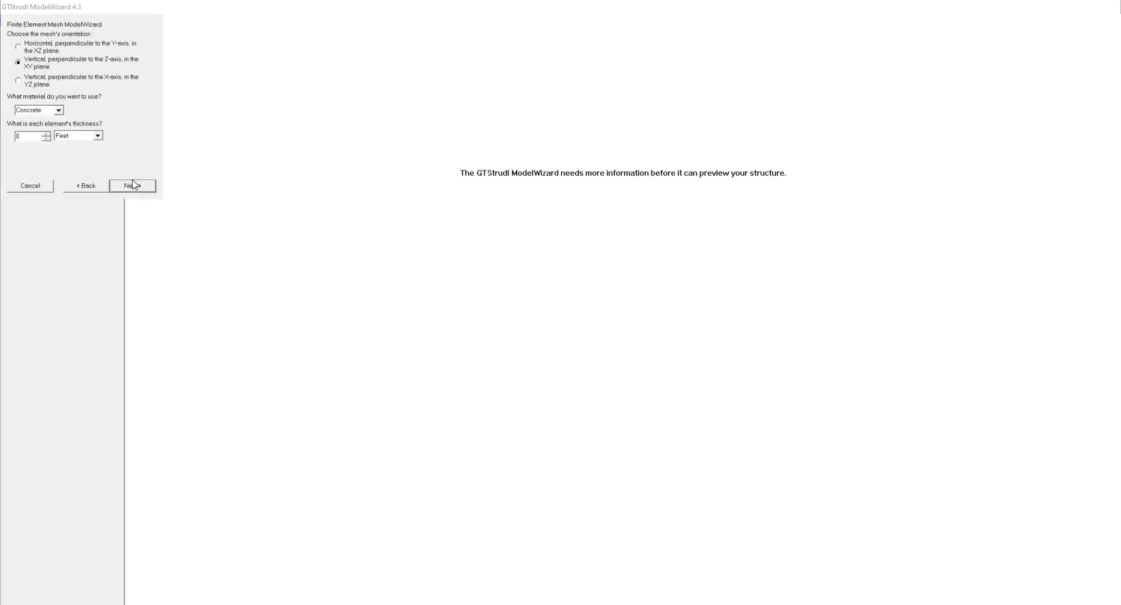
pyautogui.write('2.5')
pyautogui.click(134, 187)
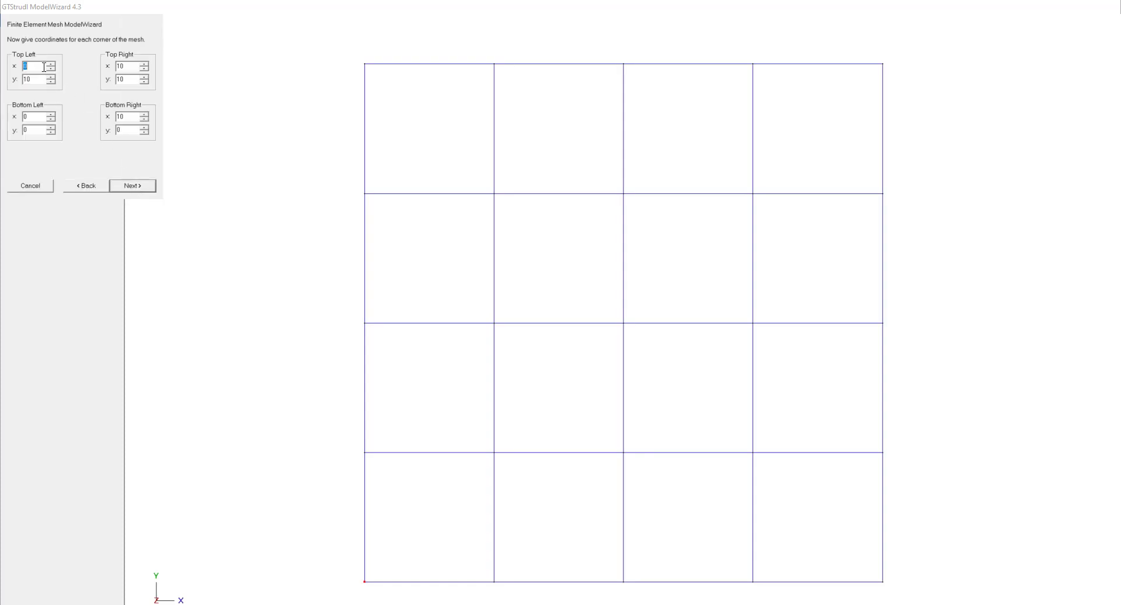
# Step: Set the mesh's top-left corner to (-60, 60) and its top-right corner to (60, 60)
pyautogui.write('-60')
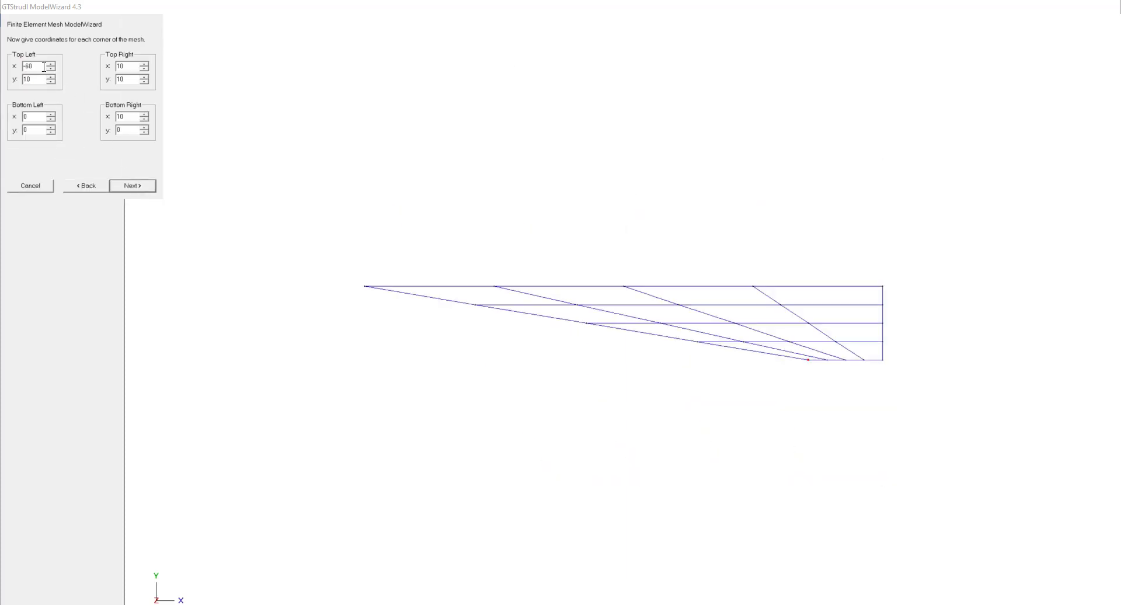
pyautogui.press('Tab')
pyautogui.write('60')
pyautogui.press('Tab')
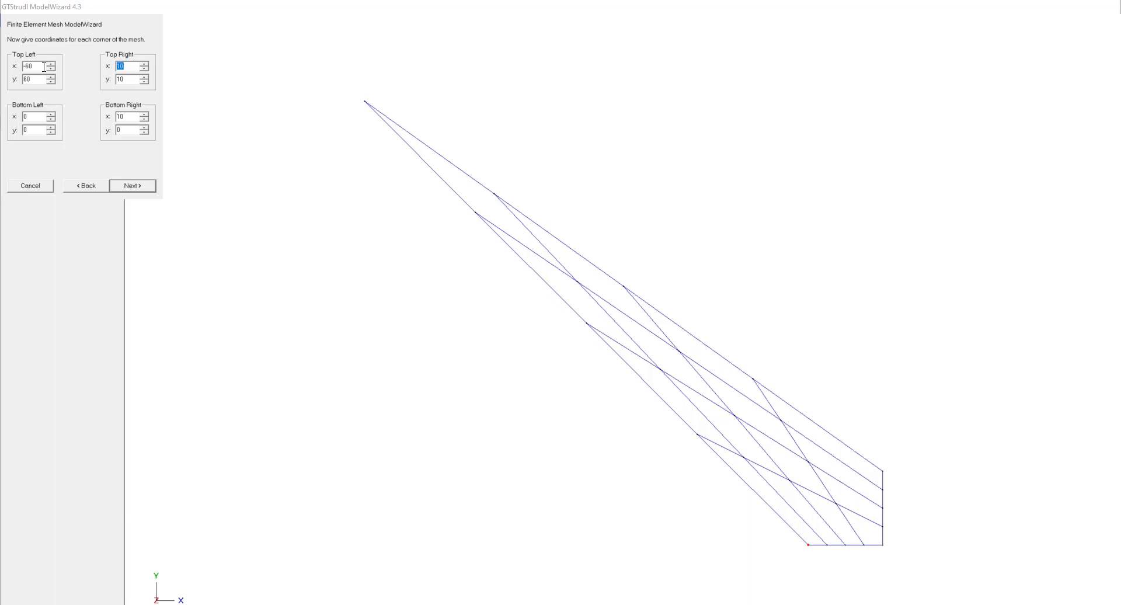
pyautogui.write('60')
pyautogui.press('Tab')
pyautogui.write('60')
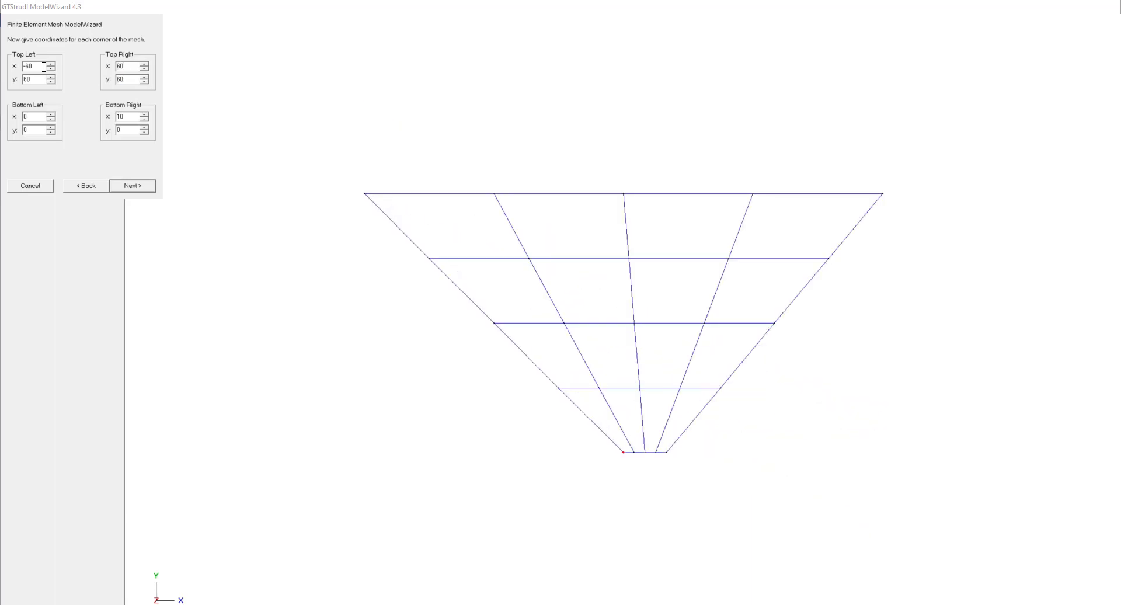
# Step: Set the mesh's bottom-left corner to (-60, -60) and its bottom-right corner to (60, -60)
pyautogui.press('Tab')
pyautogui.write('-60')
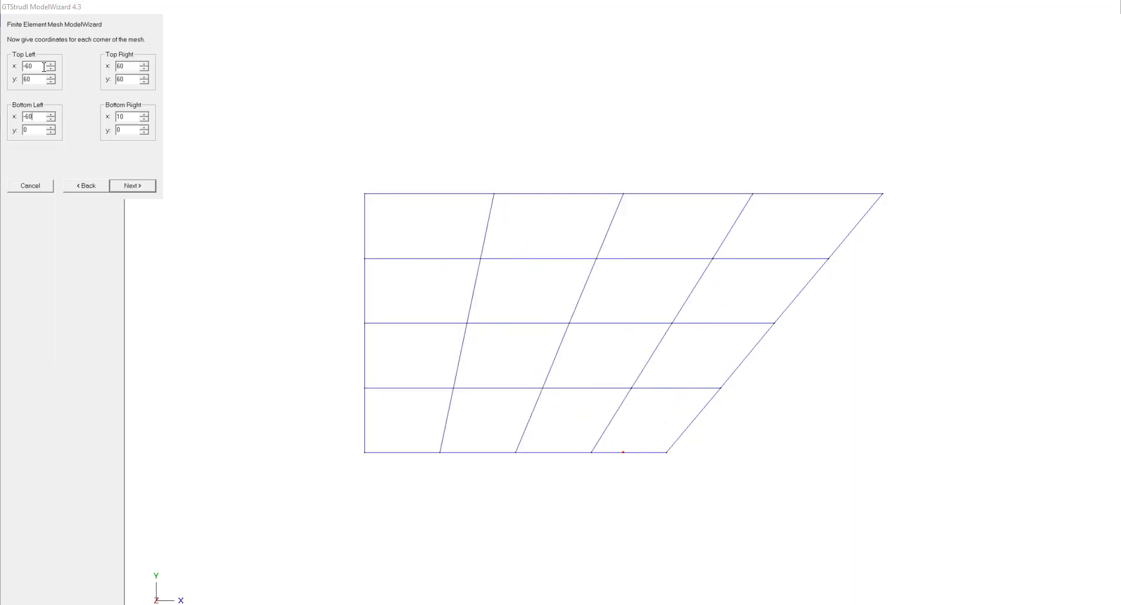
pyautogui.press('Tab')
pyautogui.write('-60')
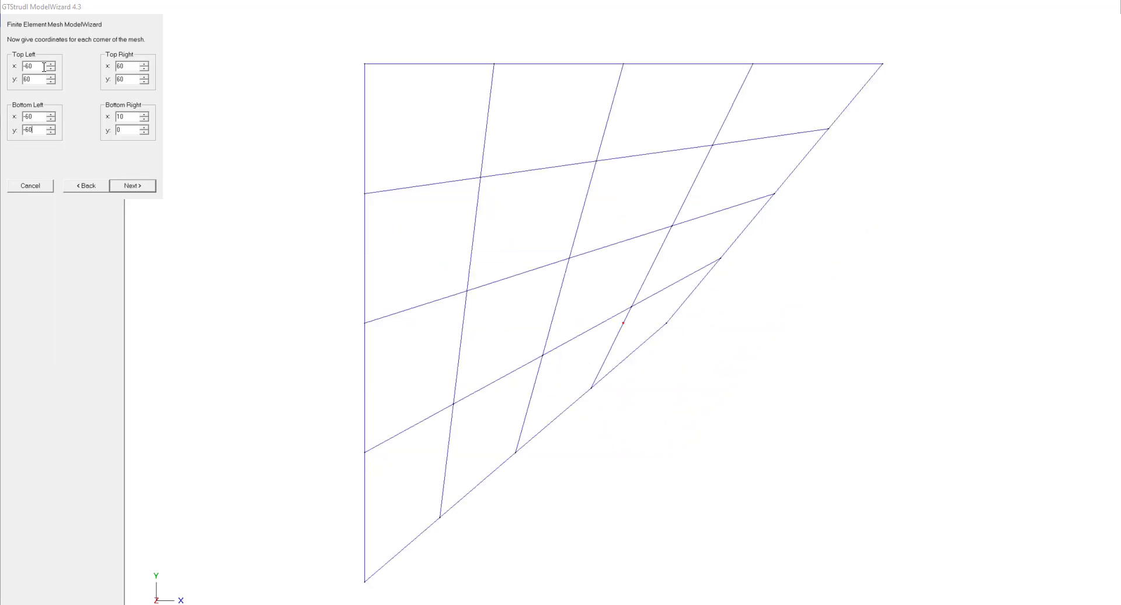
pyautogui.press('Tab')
pyautogui.write('60')
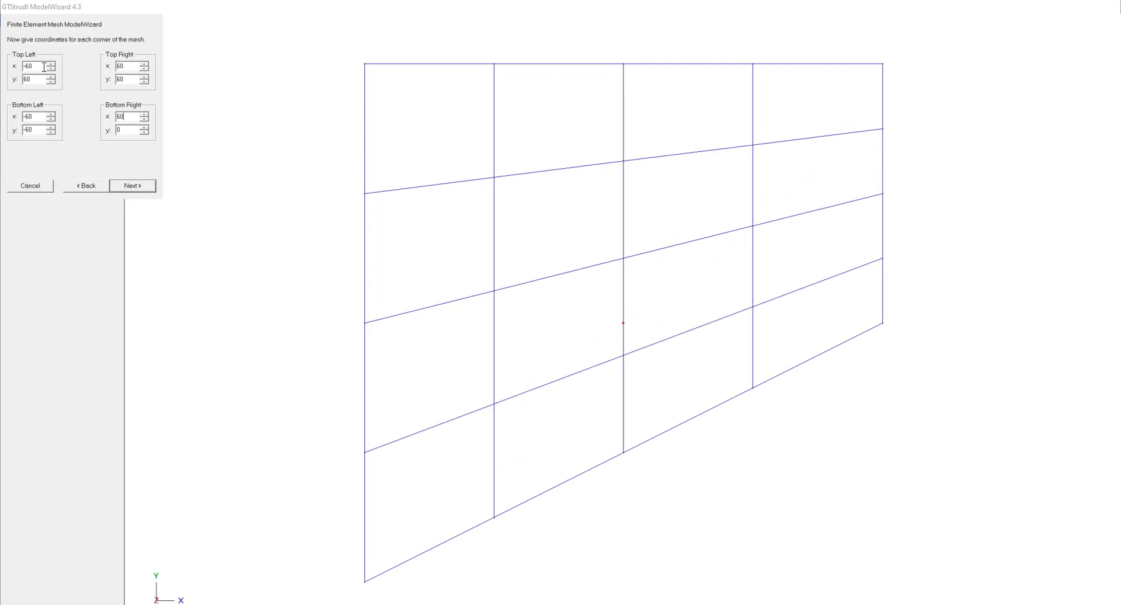
pyautogui.press('Tab')
pyautogui.write('-60')
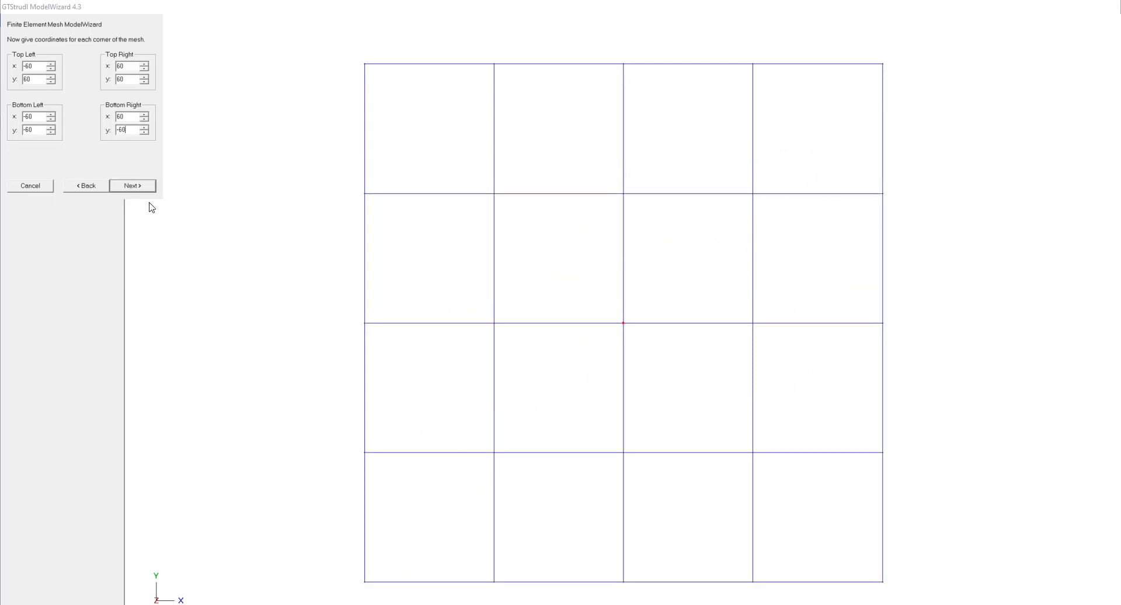
pyautogui.click(135, 187)
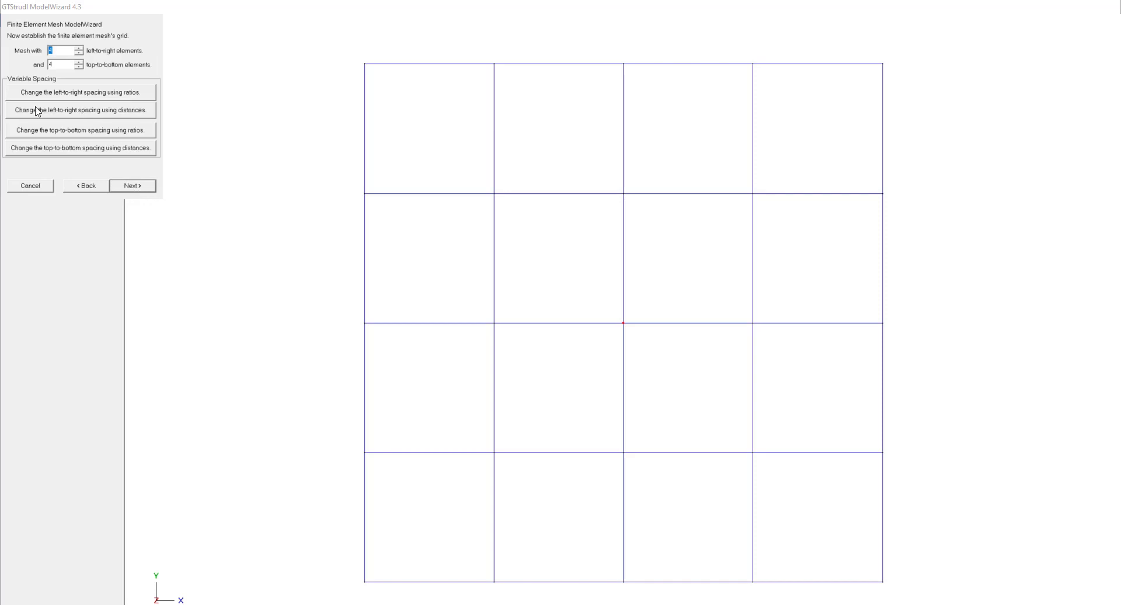
# Step: Divide the mesh into 40 left-to-right and 40 top-to-bottom elements
pyautogui.write('40')
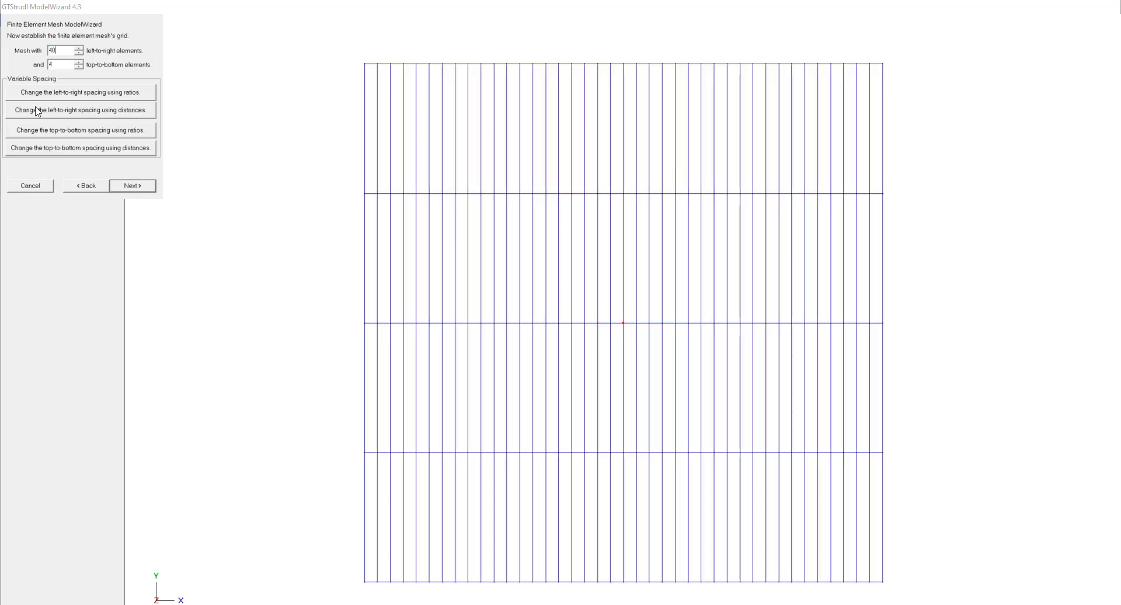
pyautogui.press('Tab')
pyautogui.write('40')
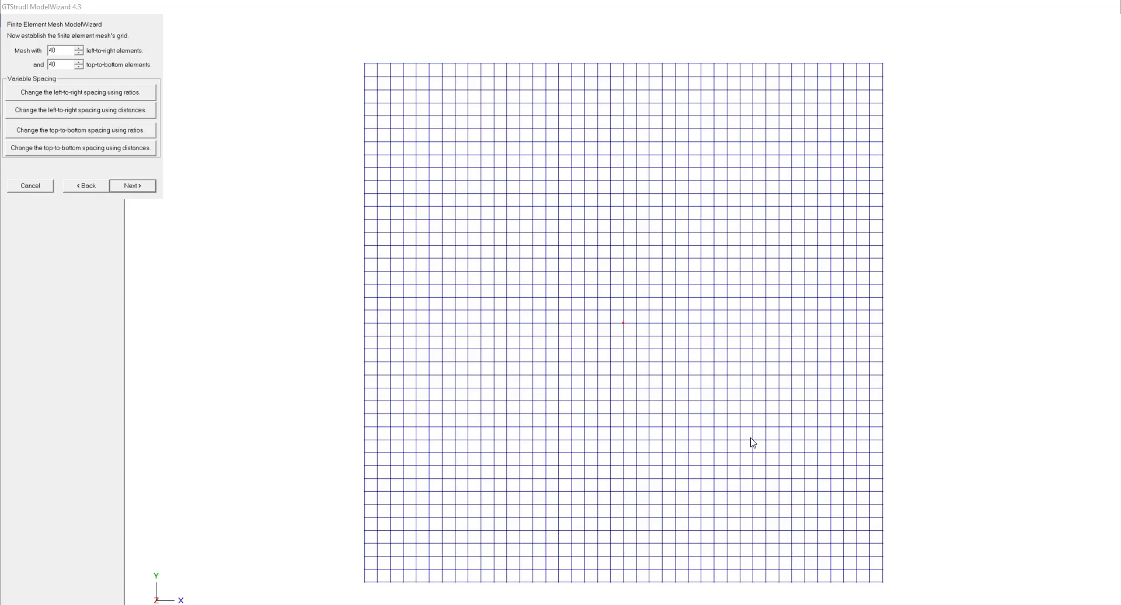
# Step: Return to the mesh orientation setting and make the mesh horizontal in the XZ plane, keeping the corner coordinates
pyautogui.click(89, 188)
pyautogui.click(89, 188)
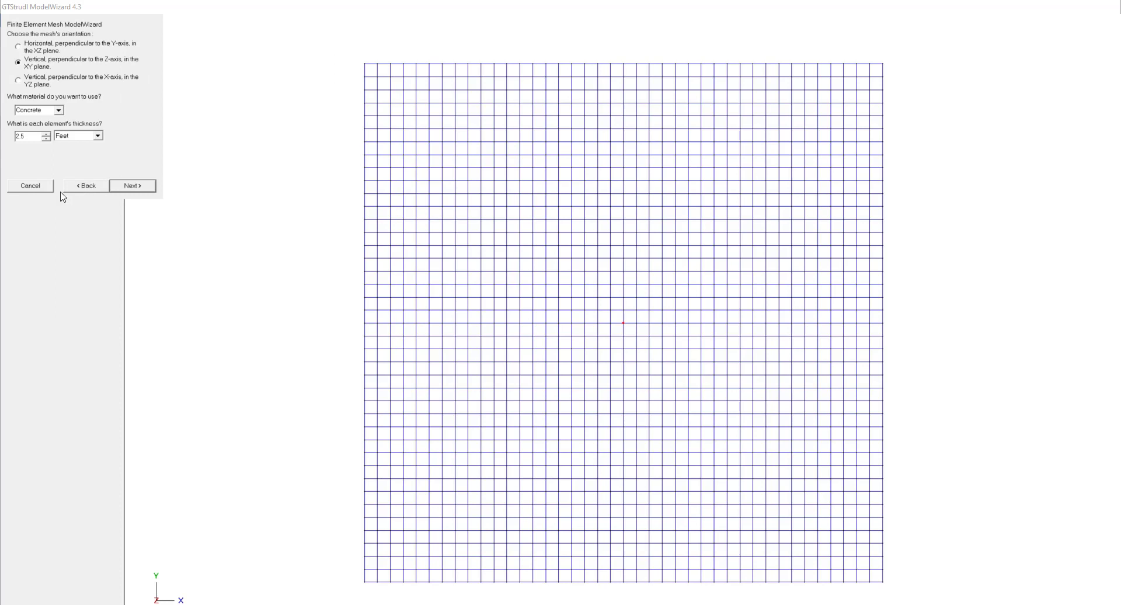
pyautogui.click(19, 48)
pyautogui.click(133, 187)
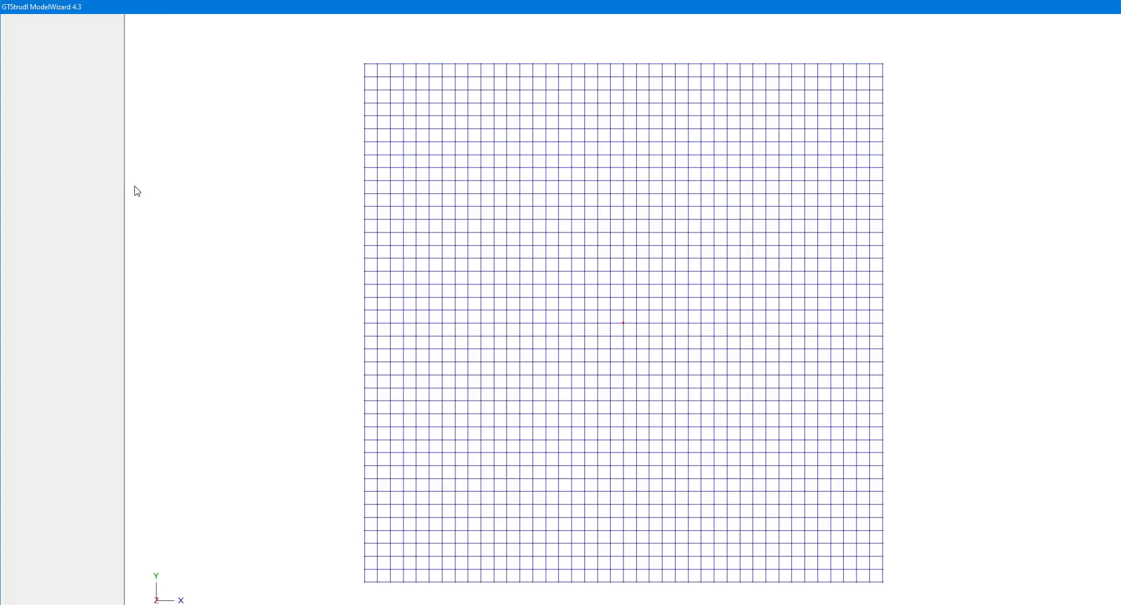
pyautogui.click(135, 188)
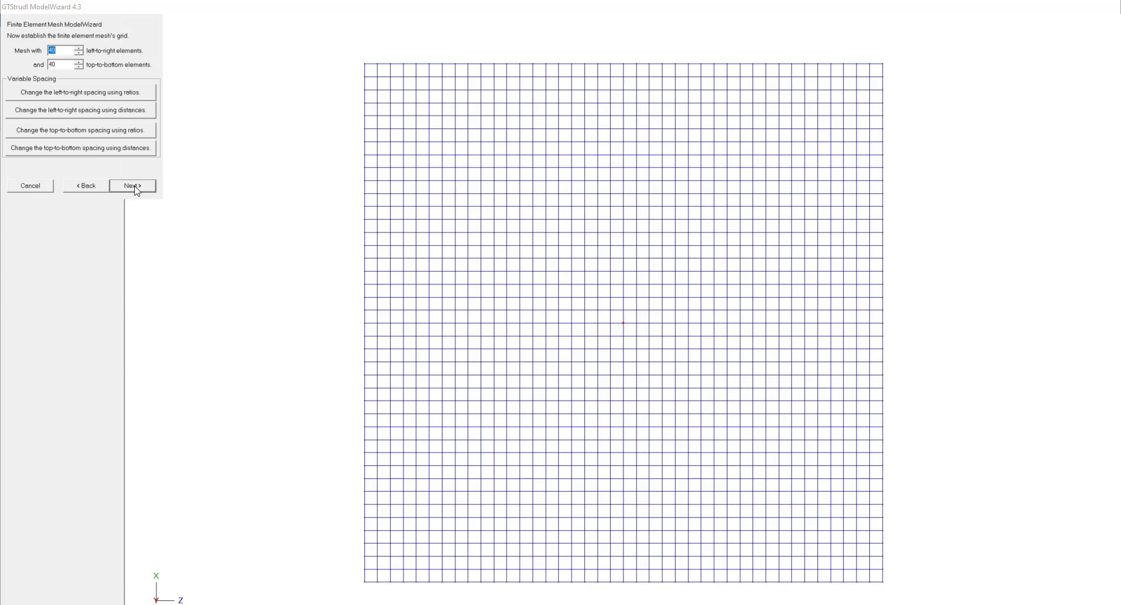
# Step: Choose SBHQ6 as the mesh's element type and leave all corner and edge supports free
pyautogui.click(133, 187)
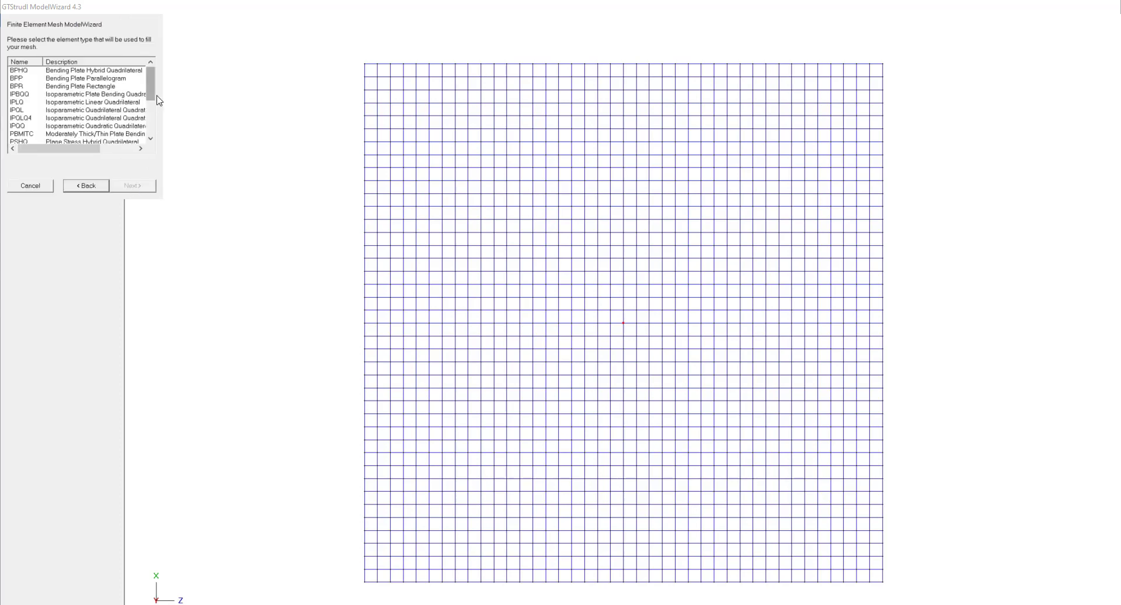
pyautogui.moveTo(151, 84); pyautogui.dragTo(151, 118)
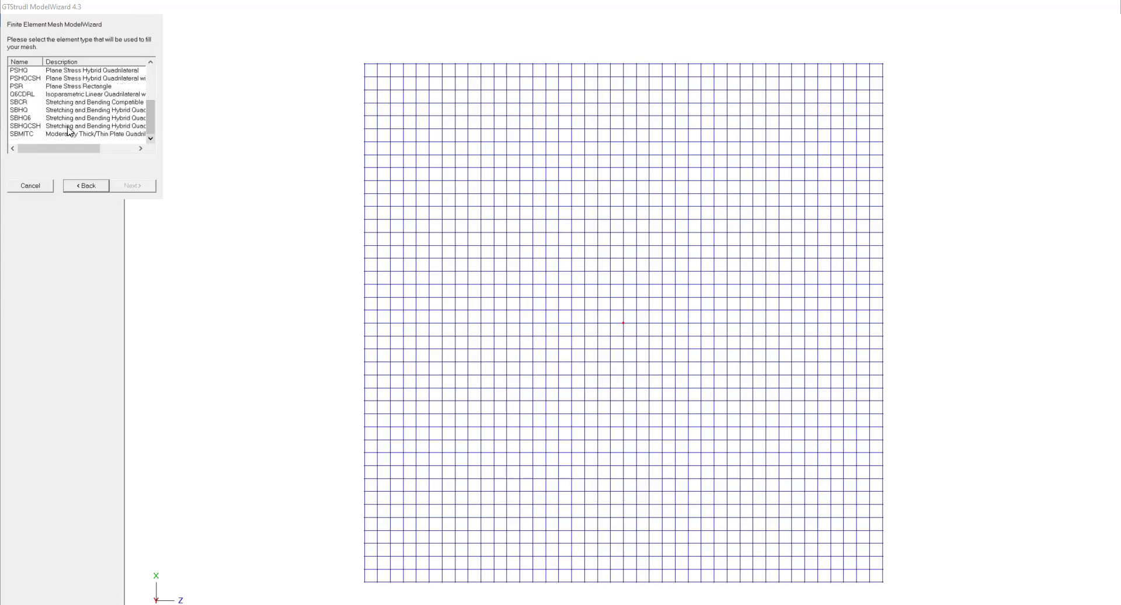
pyautogui.click(29, 118)
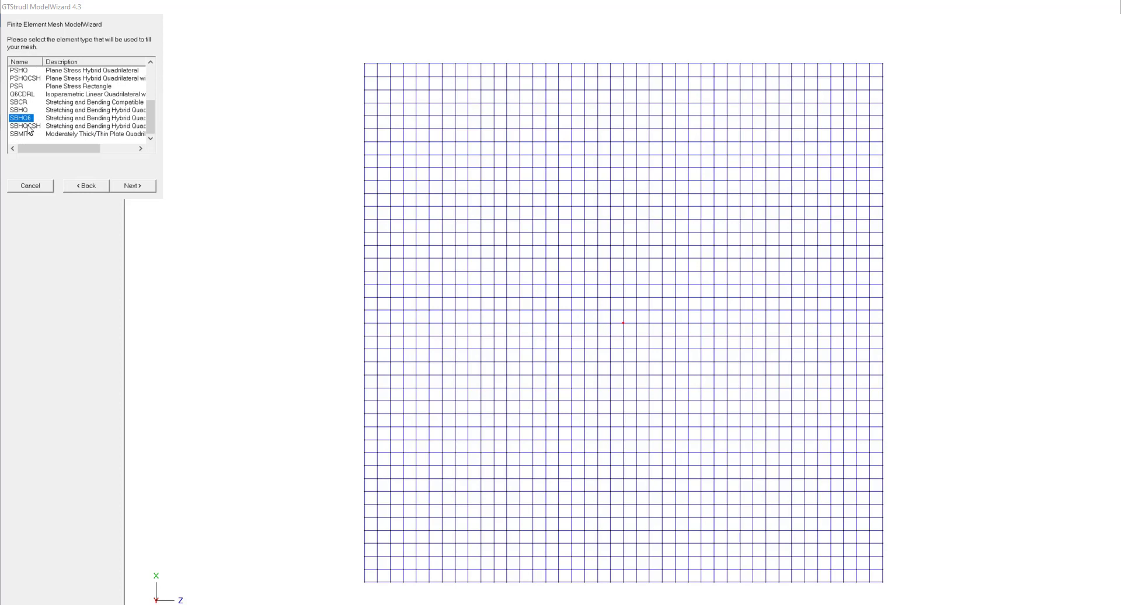
pyautogui.click(145, 186)
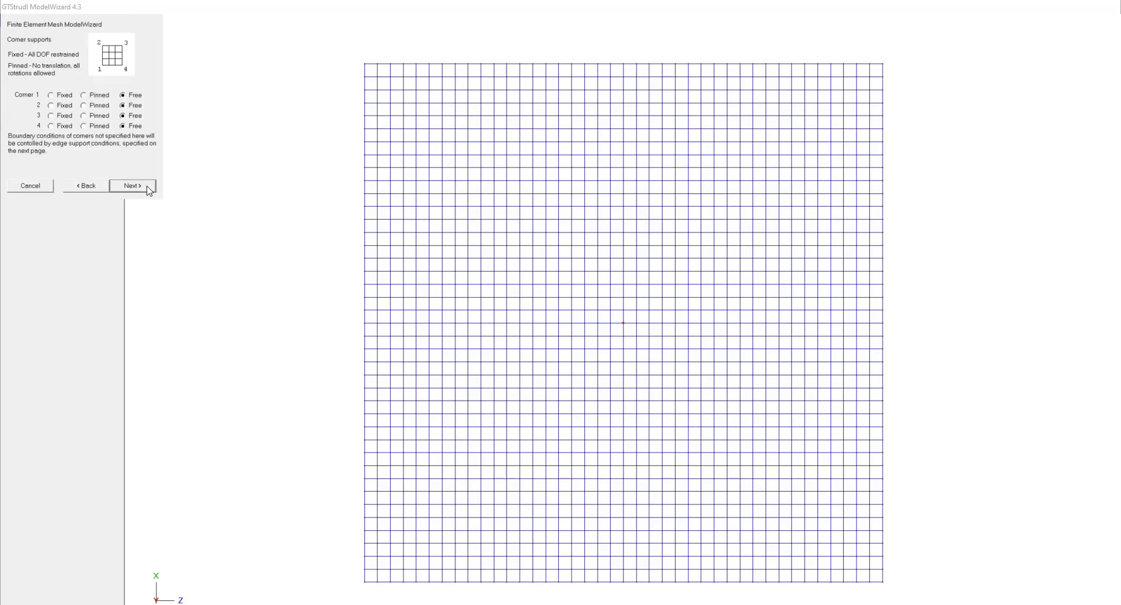
pyautogui.click(148, 187)
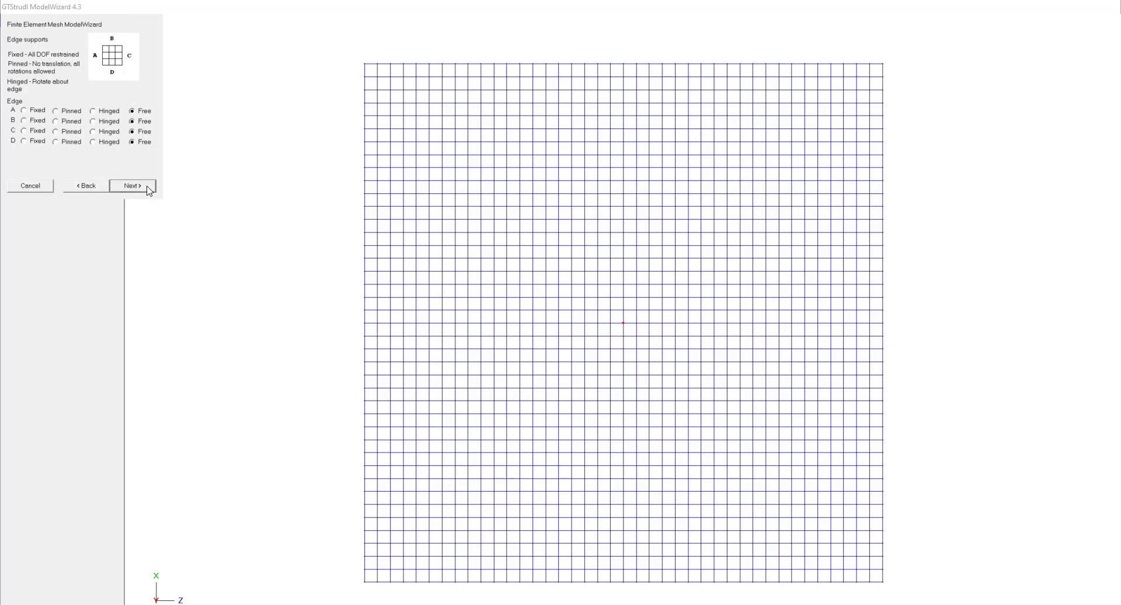
pyautogui.click(147, 187)
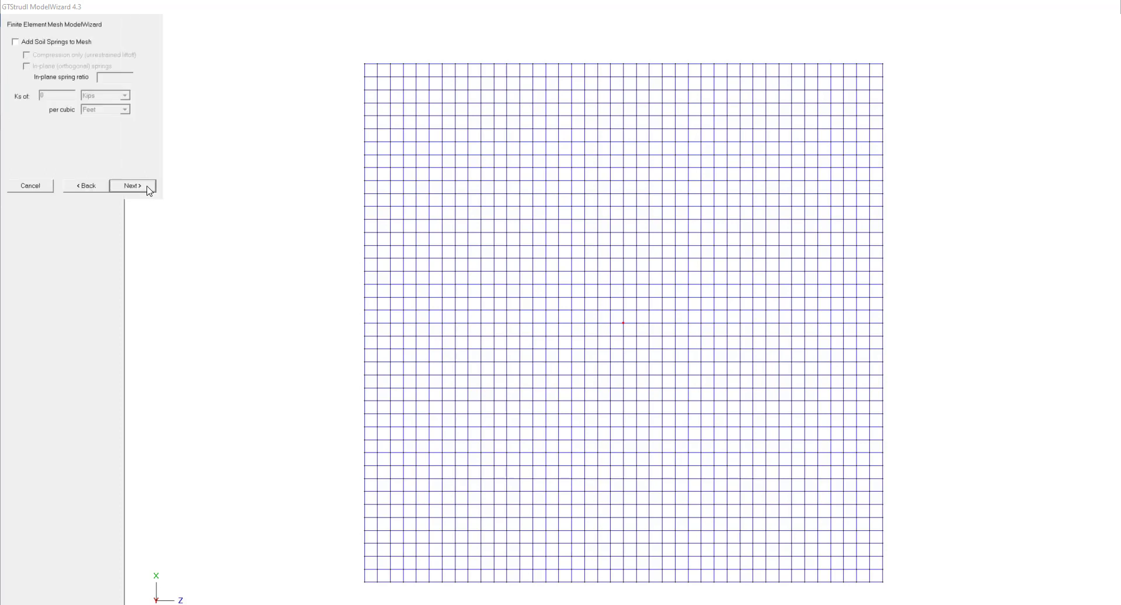
# Step: Add compression-only soil springs with a Ks of 3600 kips per cubic foot and generate the mat model
pyautogui.click(60, 42)
pyautogui.click(39, 55)
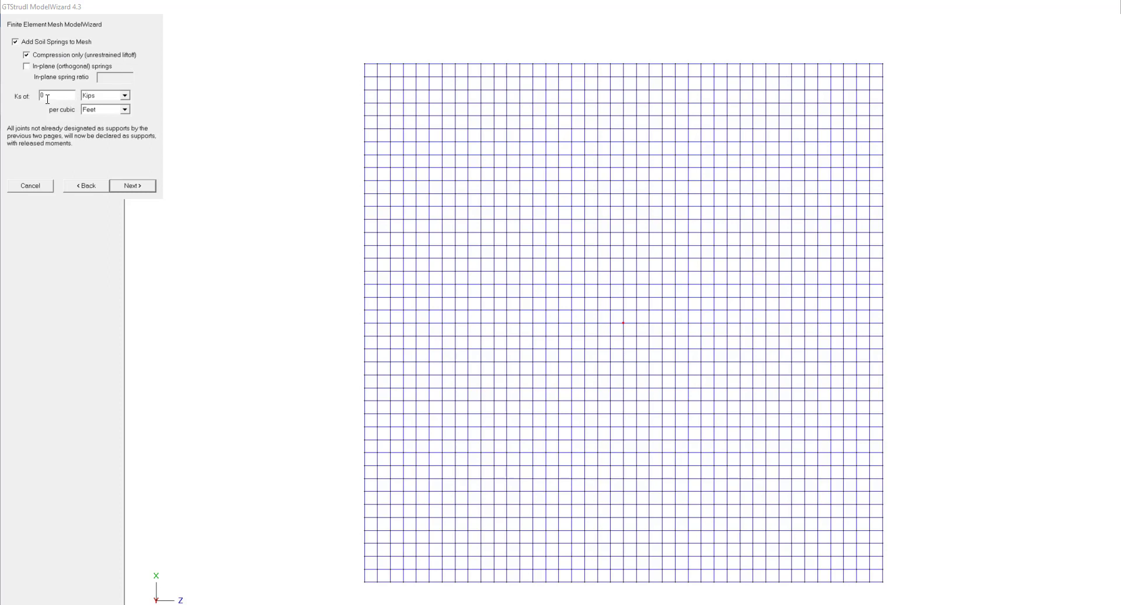
pyautogui.doubleClick(44, 95)
pyautogui.write('3600')
pyautogui.click(128, 192)
pyautogui.click(123, 188)
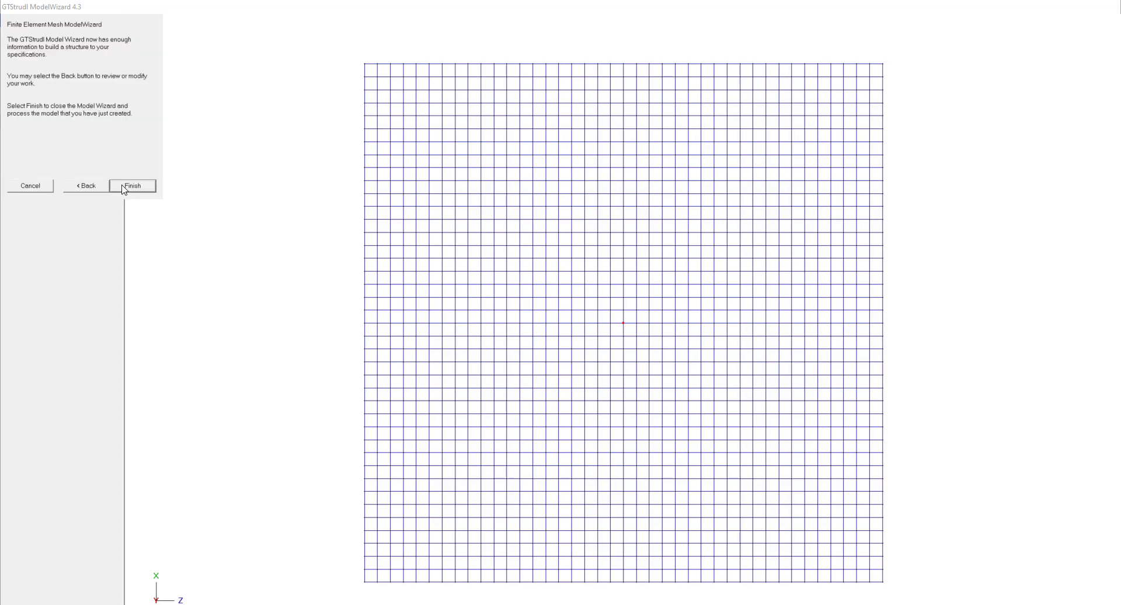
pyautogui.click(132, 186)
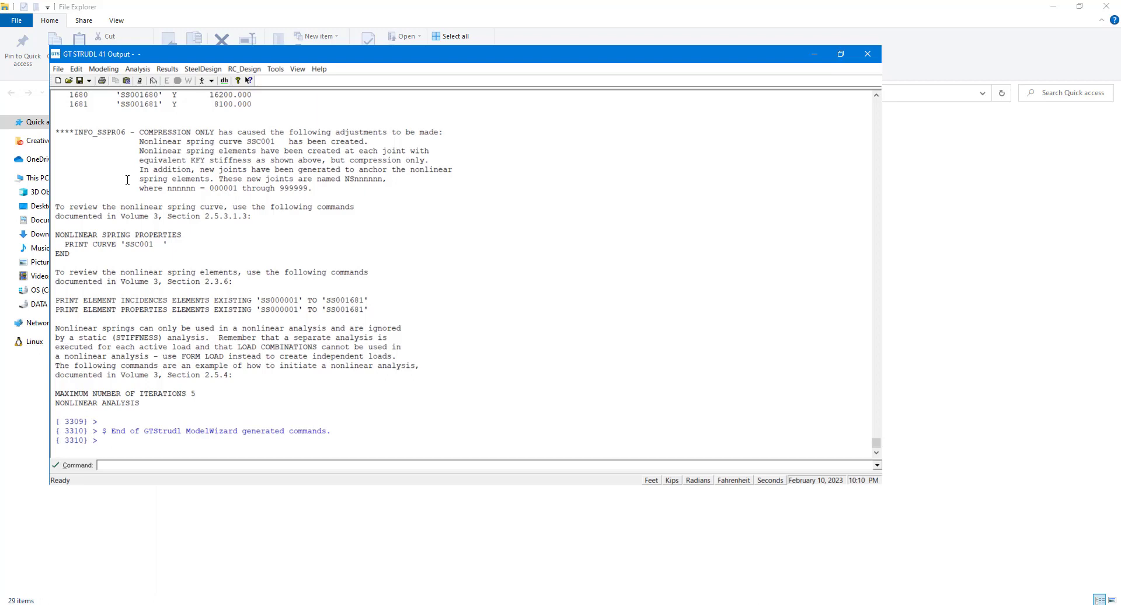
# Step: Copy the NONLINEAR SPRING PROPERTIES commands for curve SSC001 from the output, execute them and examine the curve's loads and deflections
pyautogui.scroll(2, 132, 175)
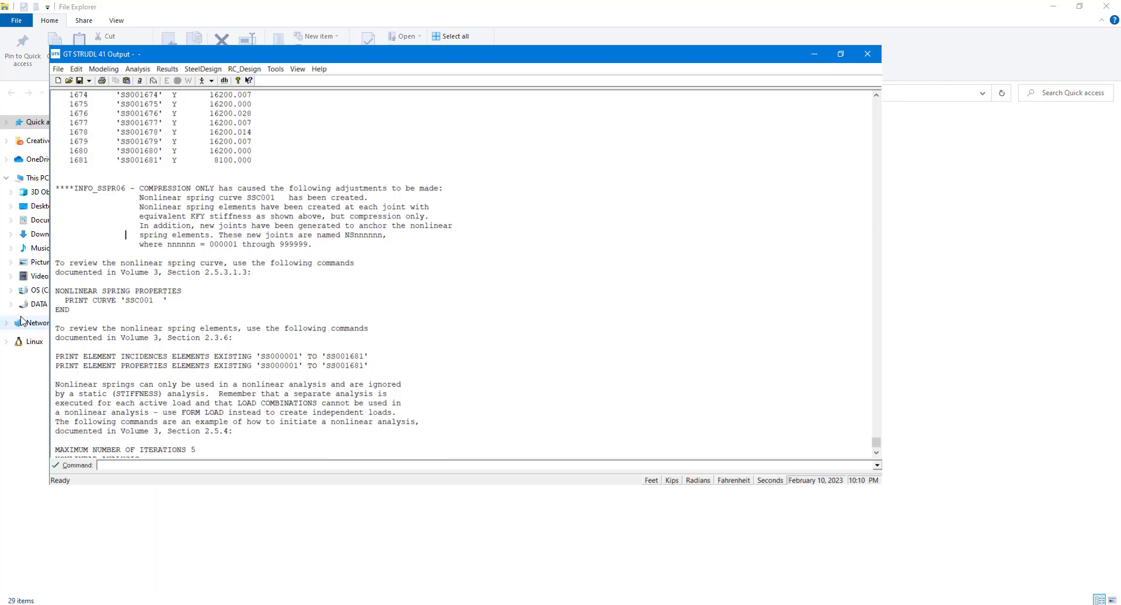
pyautogui.moveTo(54, 292); pyautogui.dragTo(86, 300)
pyautogui.click(119, 310)
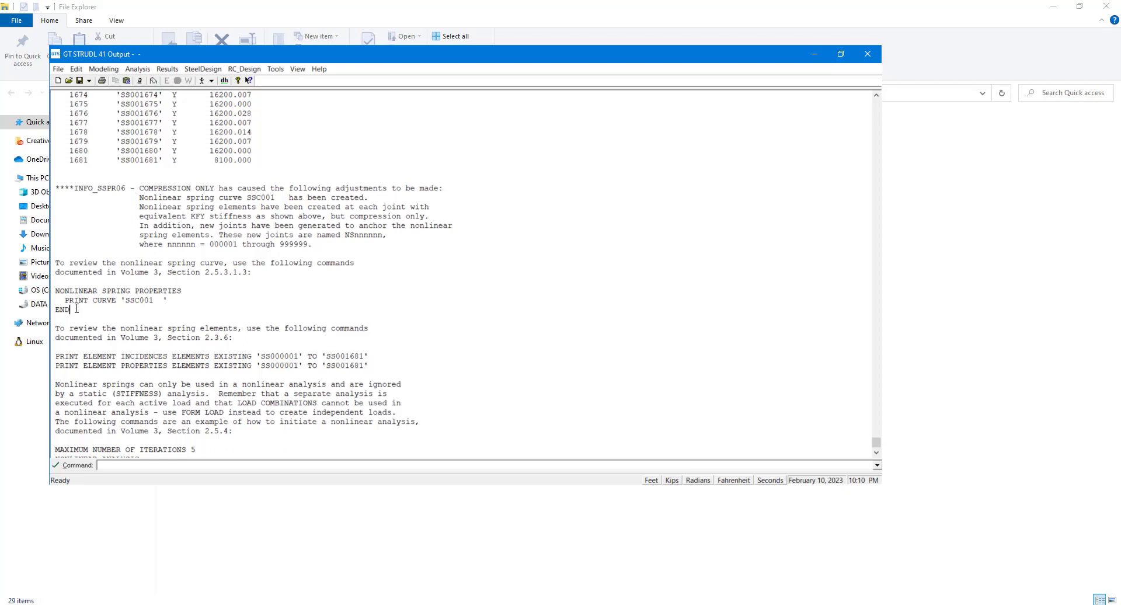
pyautogui.moveTo(70, 310); pyautogui.dragTo(52, 290)
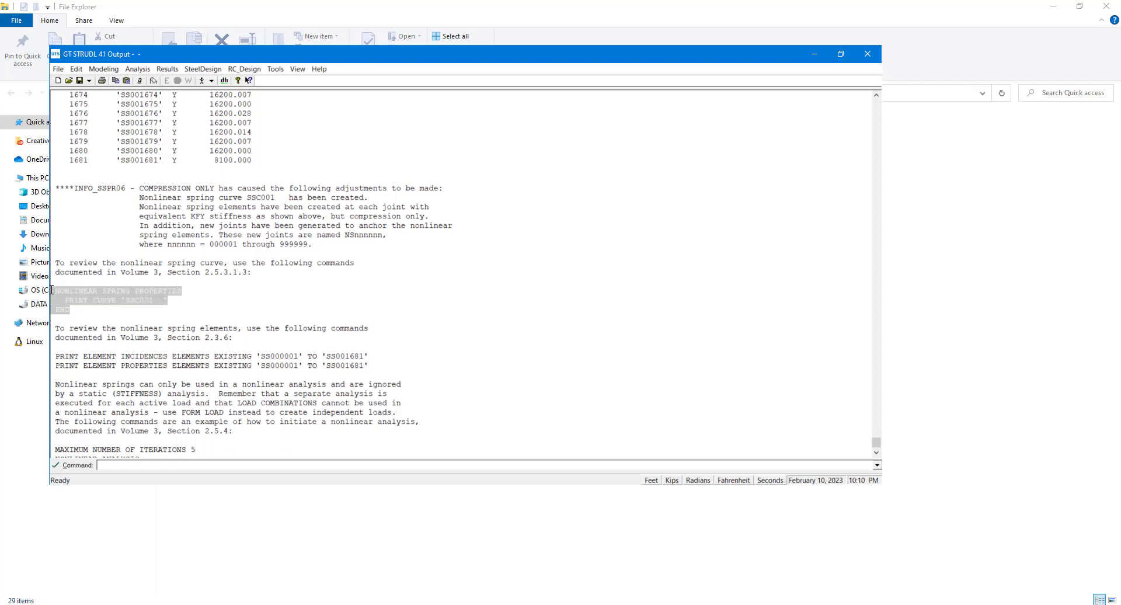
pyautogui.moveTo(117, 320); pyautogui.dragTo(46, 288)
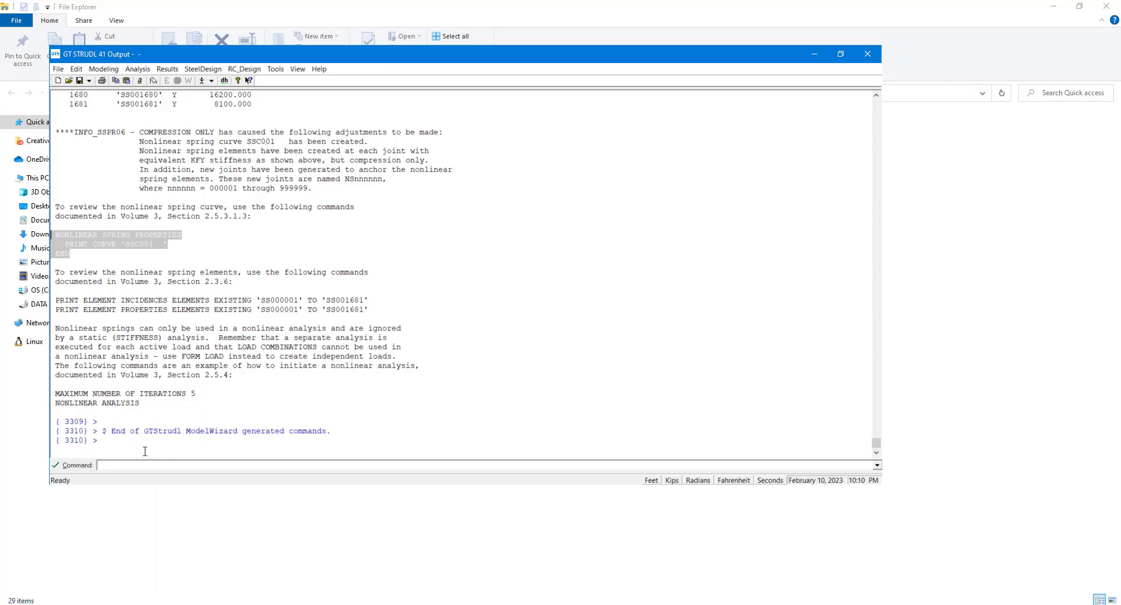
pyautogui.hotkey('ctrl', 'v')
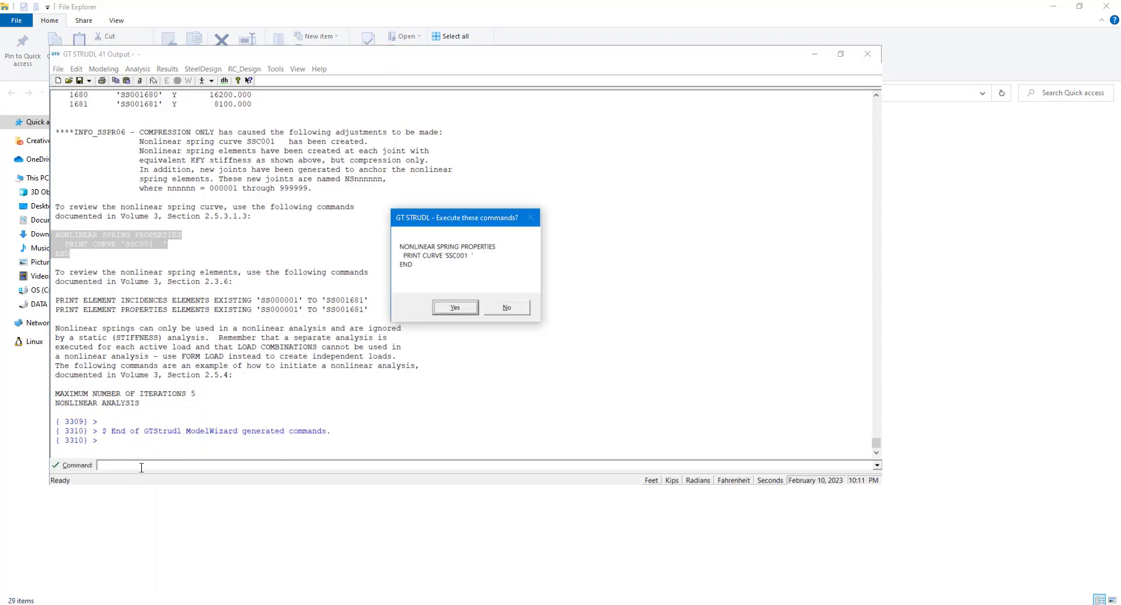
pyautogui.press('Return')
pyautogui.moveTo(124, 442); pyautogui.dragTo(224, 422)
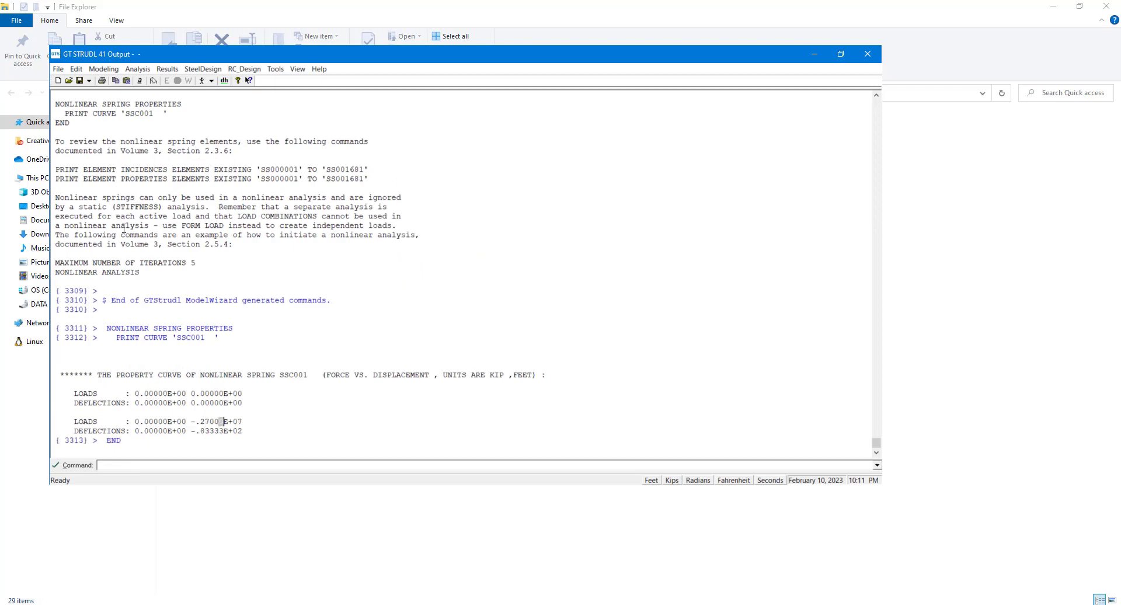
pyautogui.click(124, 228)
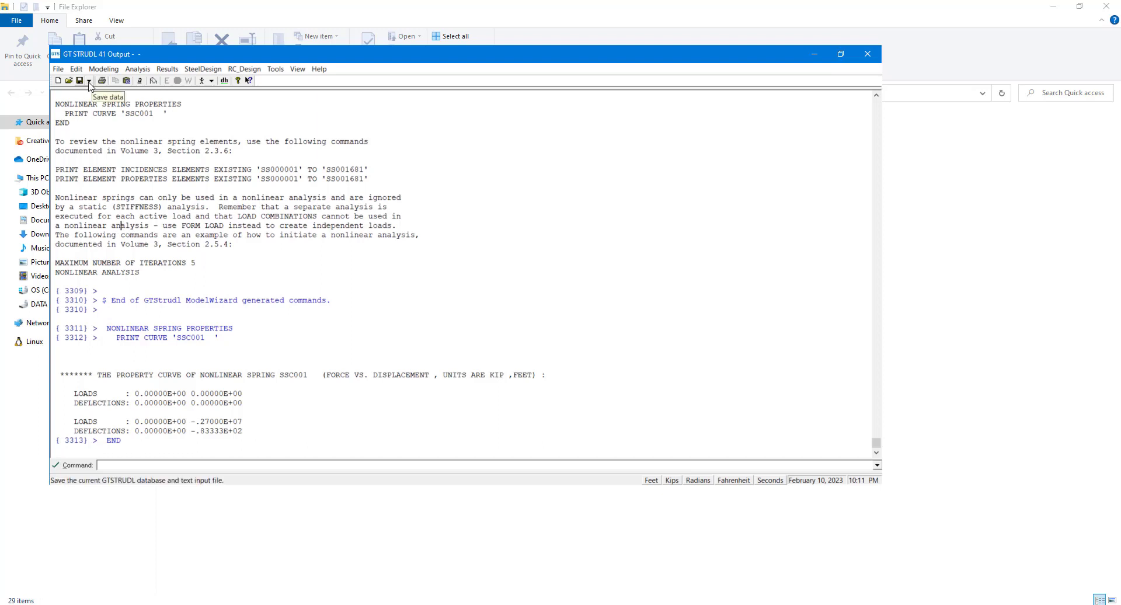
pyautogui.click(89, 81)
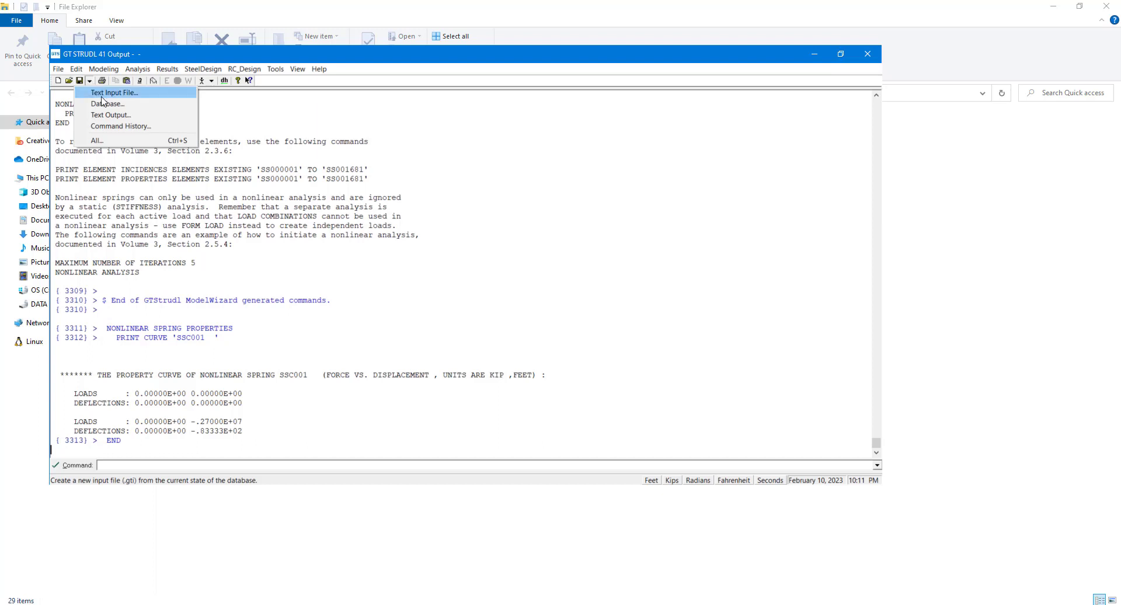
pyautogui.click(139, 127)
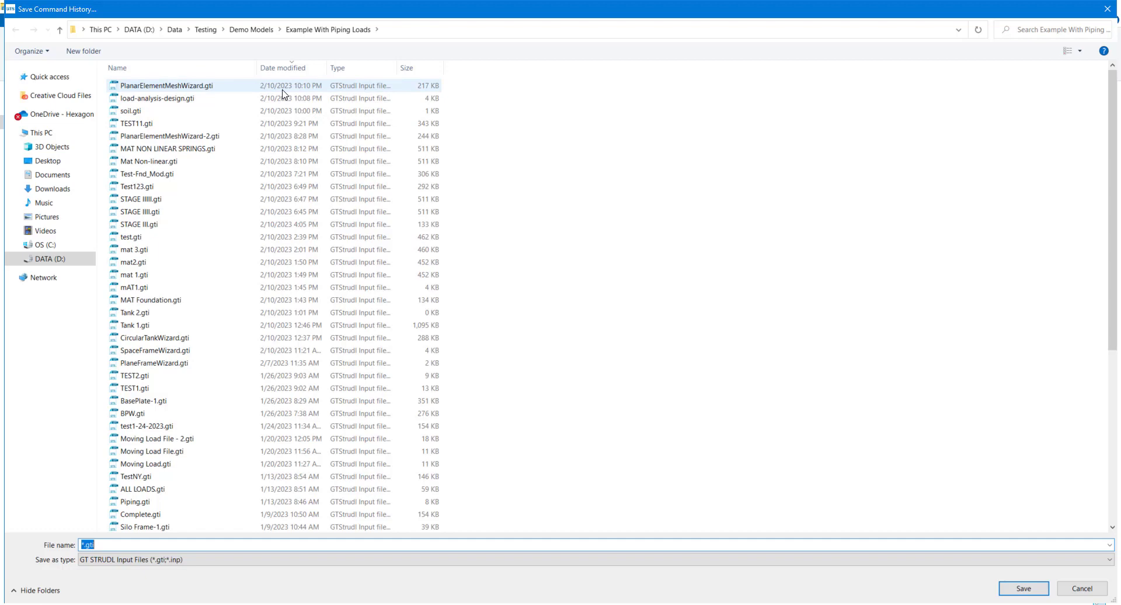
pyautogui.press('Escape')
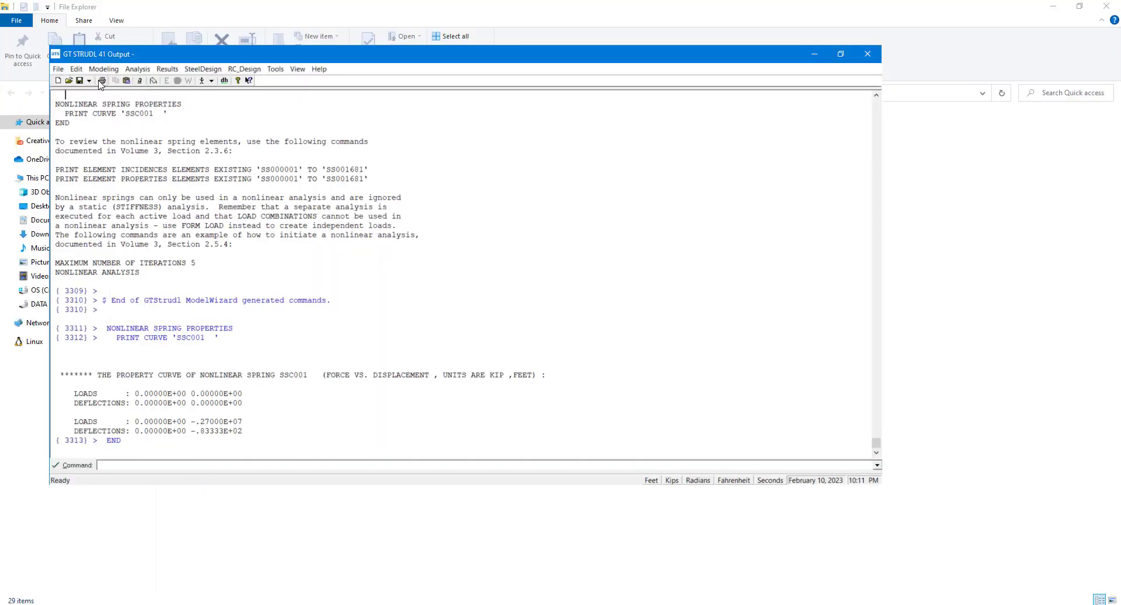
# Step: Exit GT STRUDL, finishing the solver normally without saving the database, text output or command history
pyautogui.click(59, 69)
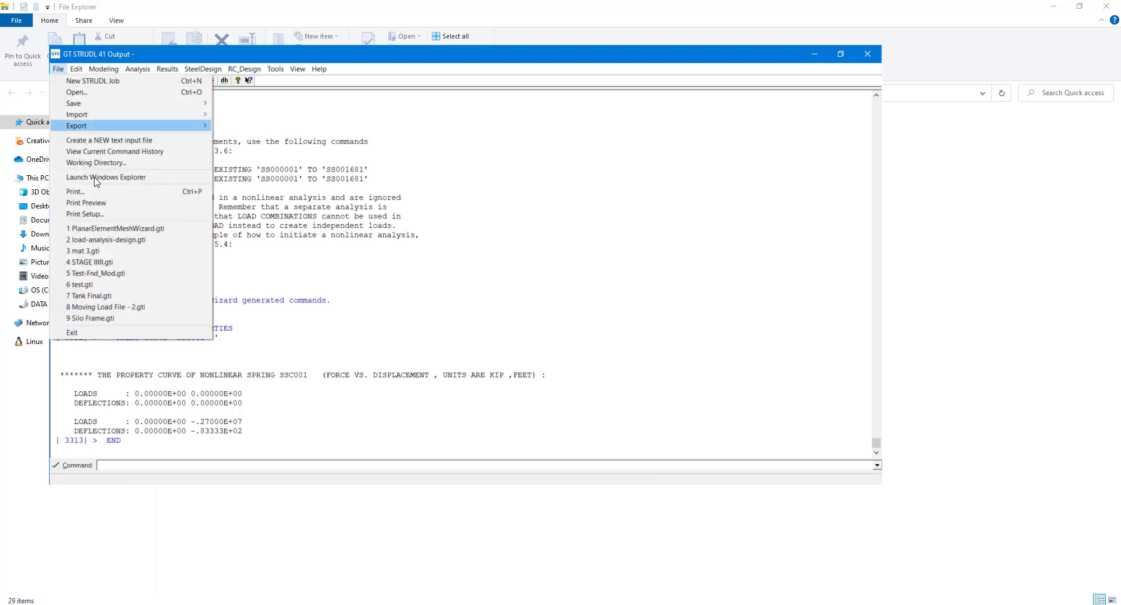
pyautogui.click(116, 337)
pyautogui.click(487, 325)
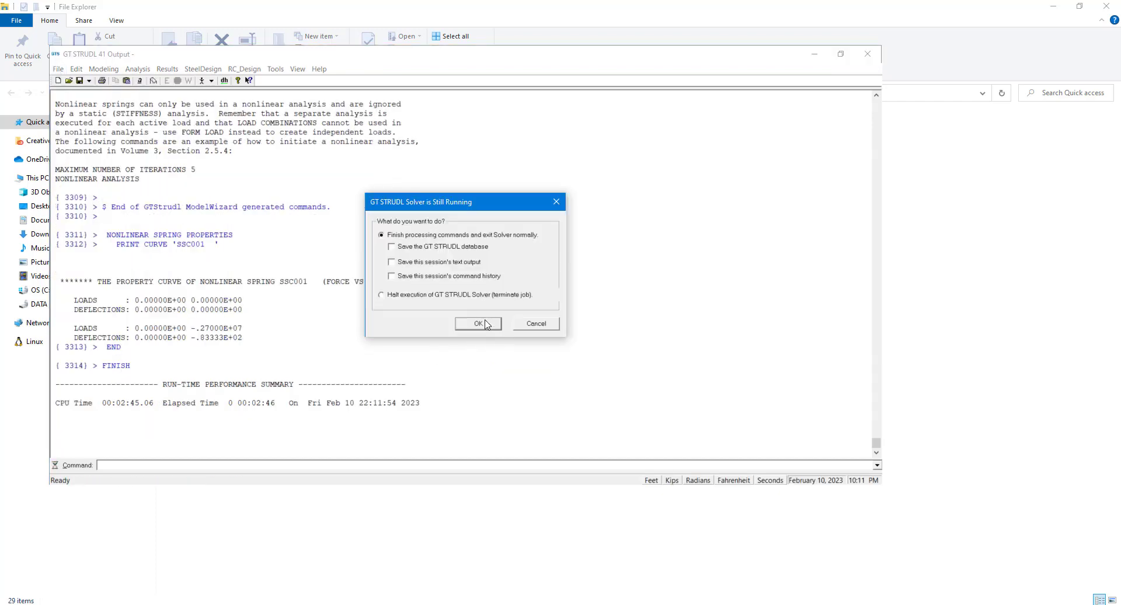
pyautogui.click(462, 298)
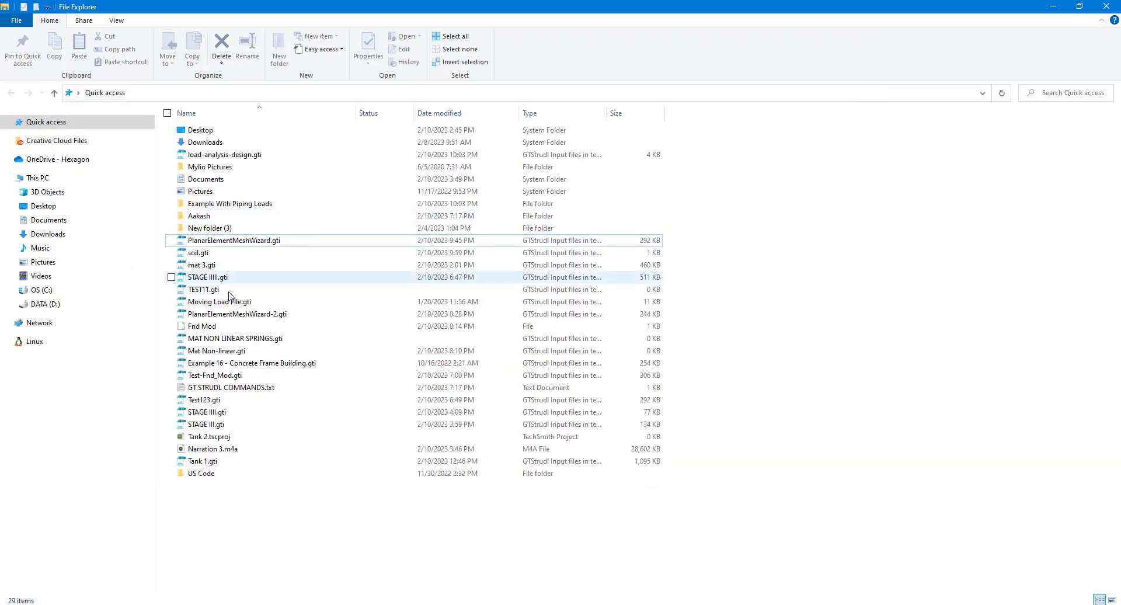
# Step: Open PlanarElementMeshWizard.gti from the file list in a text editor
pyautogui.rightClick(236, 241)
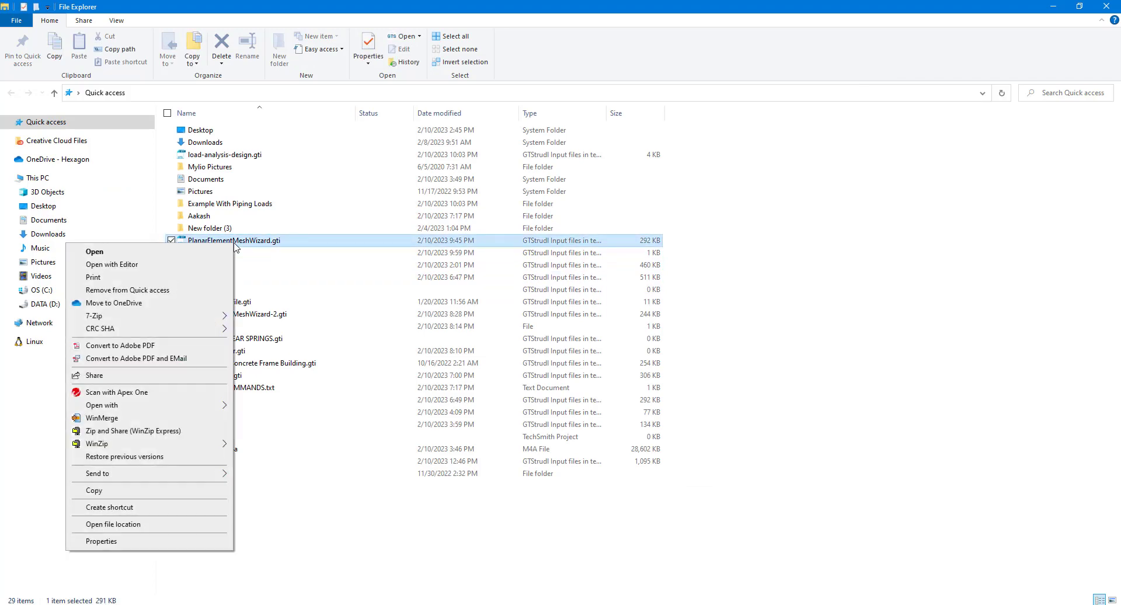
pyautogui.click(169, 264)
pyautogui.doubleClick(399, 252)
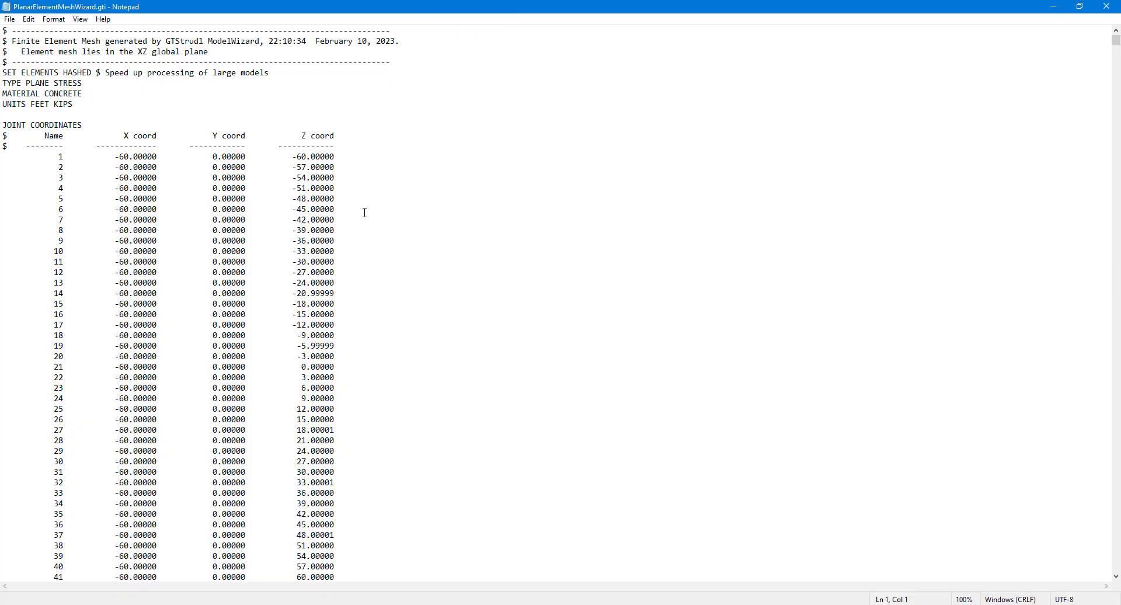
# Step: Delete the Soil Springs command block and the closing ModelWizard comment from the end of the mesh input file
pyautogui.scroll(-20, 365, 216)
pyautogui.scroll(-20, 366, 229)
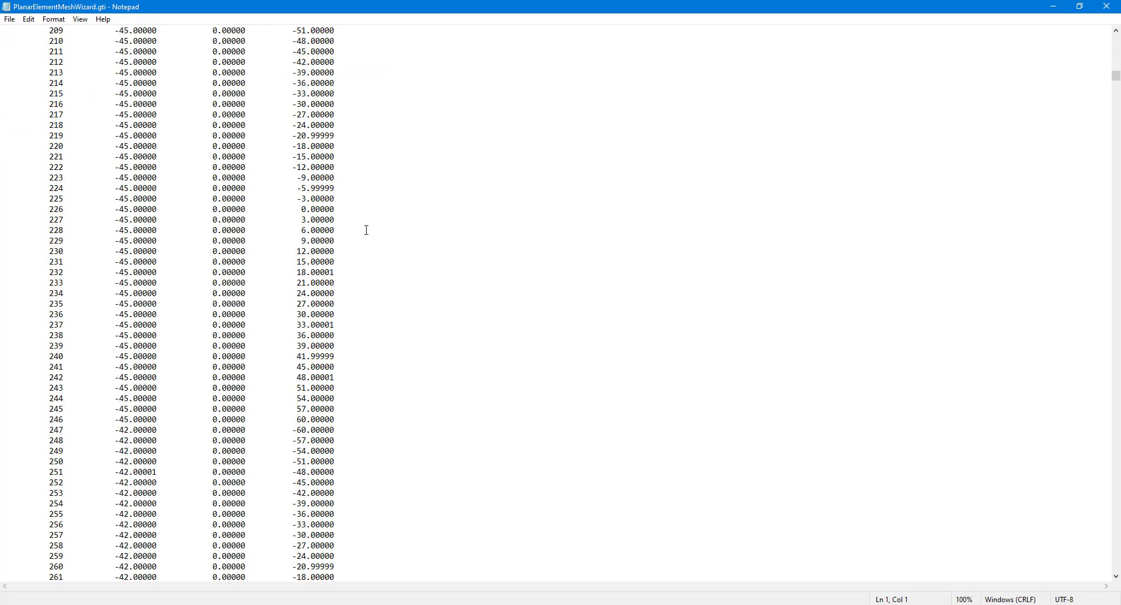
pyautogui.scroll(-20, 367, 245)
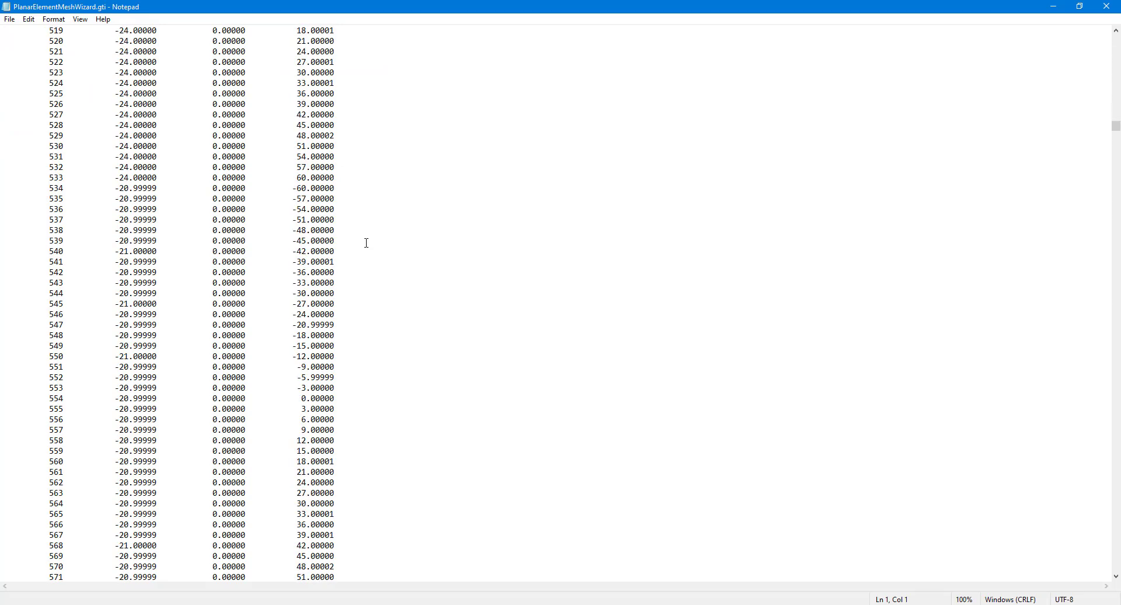
pyautogui.scroll(-20, 369, 294)
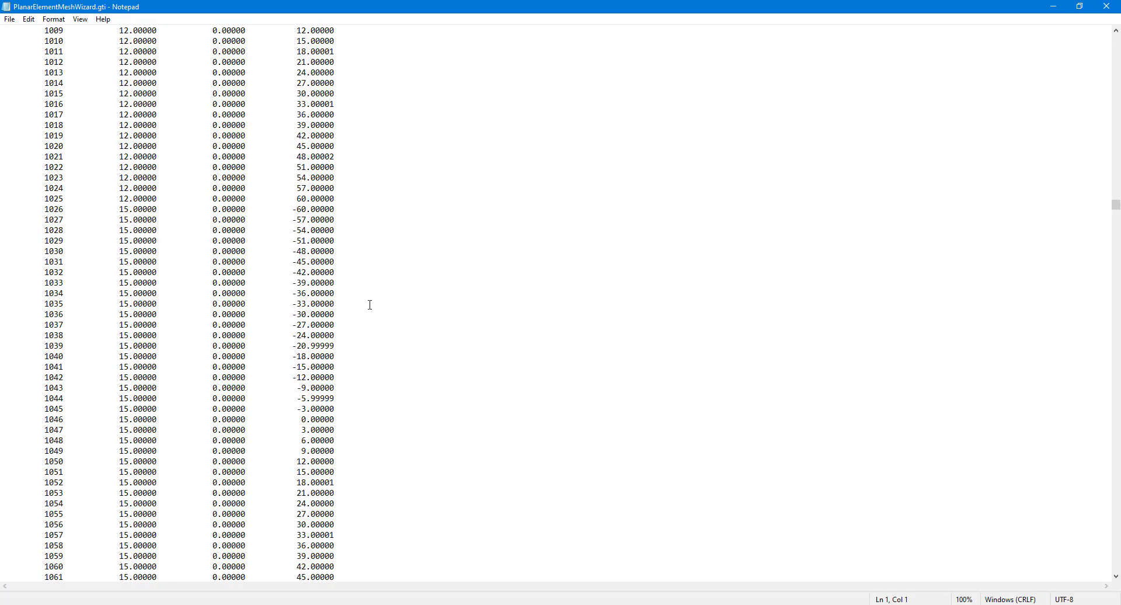
pyautogui.moveTo(1116, 281)
pyautogui.mouseDown()
pyautogui.moveTo(1116, 492)
pyautogui.moveTo(1117, 302)
pyautogui.mouseUp()
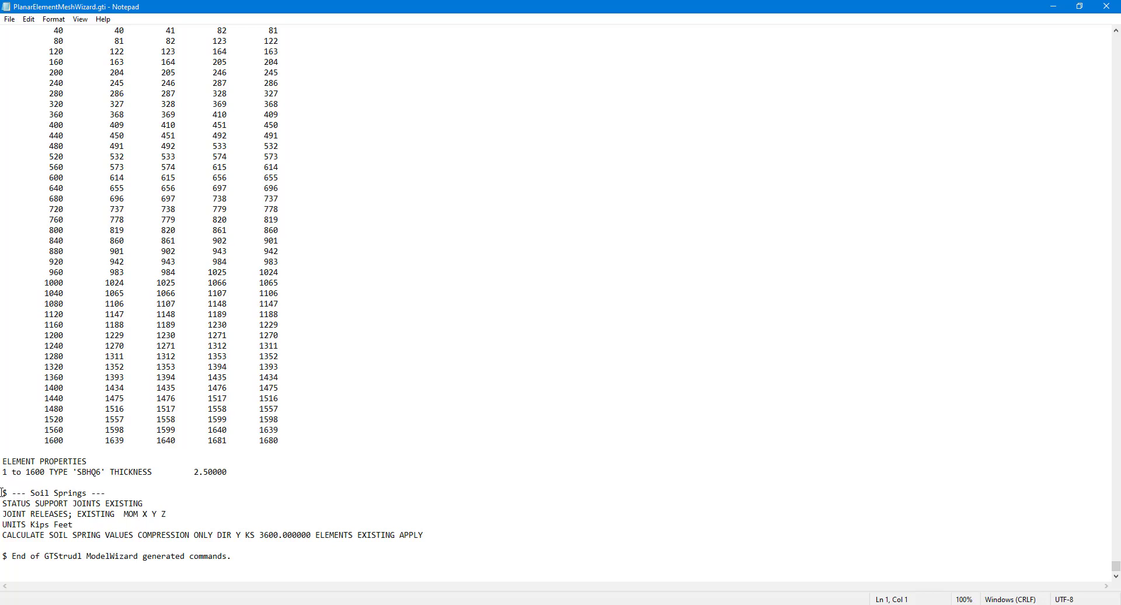
pyautogui.moveTo(2, 492); pyautogui.dragTo(393, 571)
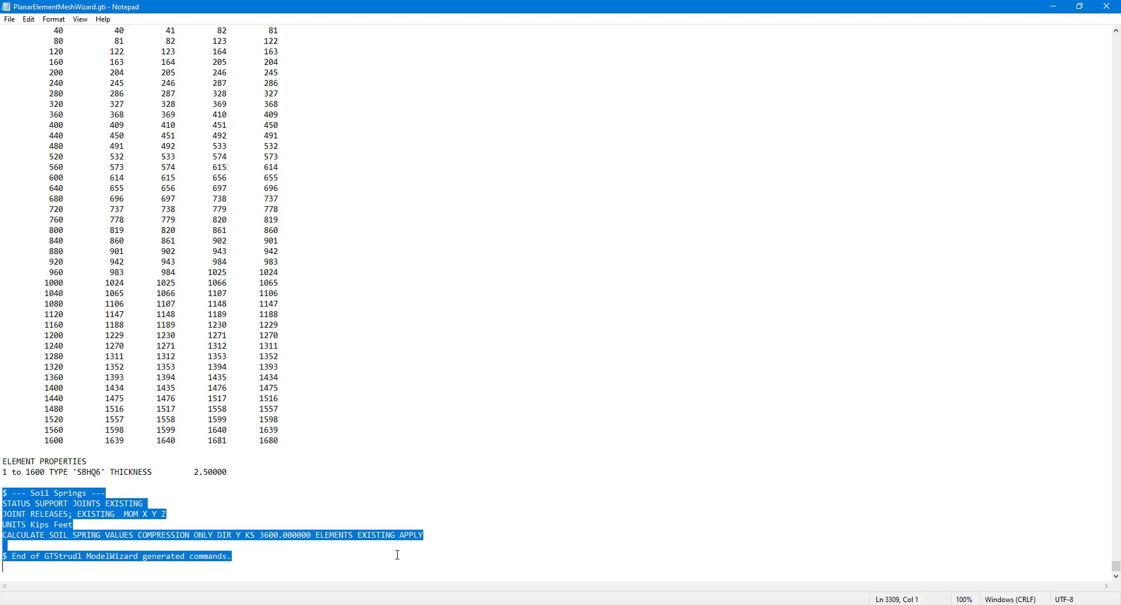
pyautogui.press('Delete')
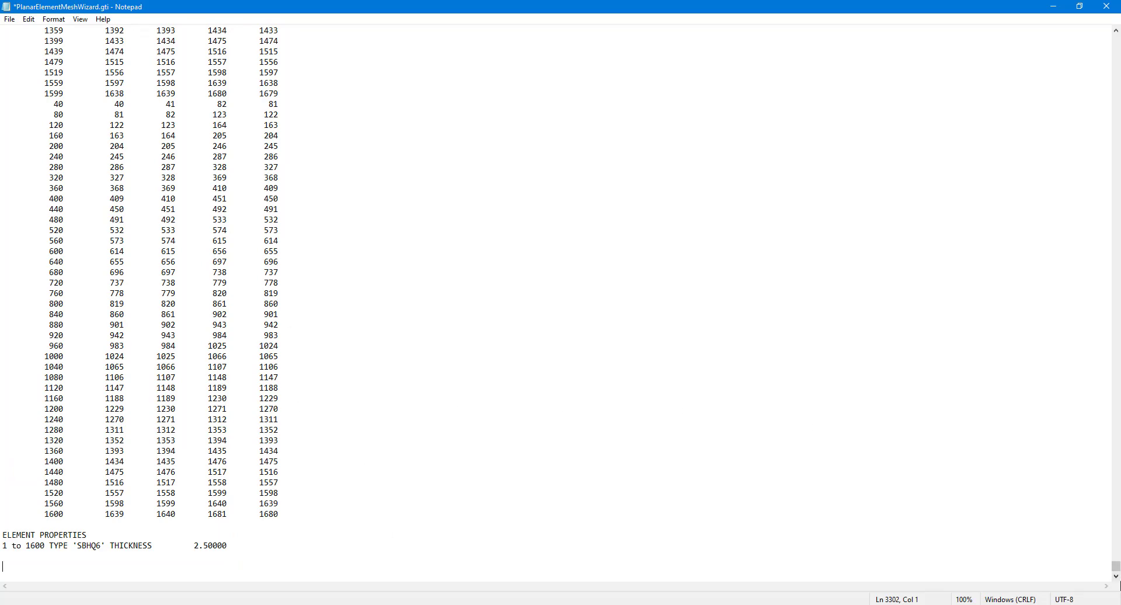
# Step: Add an empty line after joint 1681 at the end of the JOINT COORDINATES list
pyautogui.moveTo(1117, 570); pyautogui.dragTo(1084, 316)
pyautogui.click(339, 377)
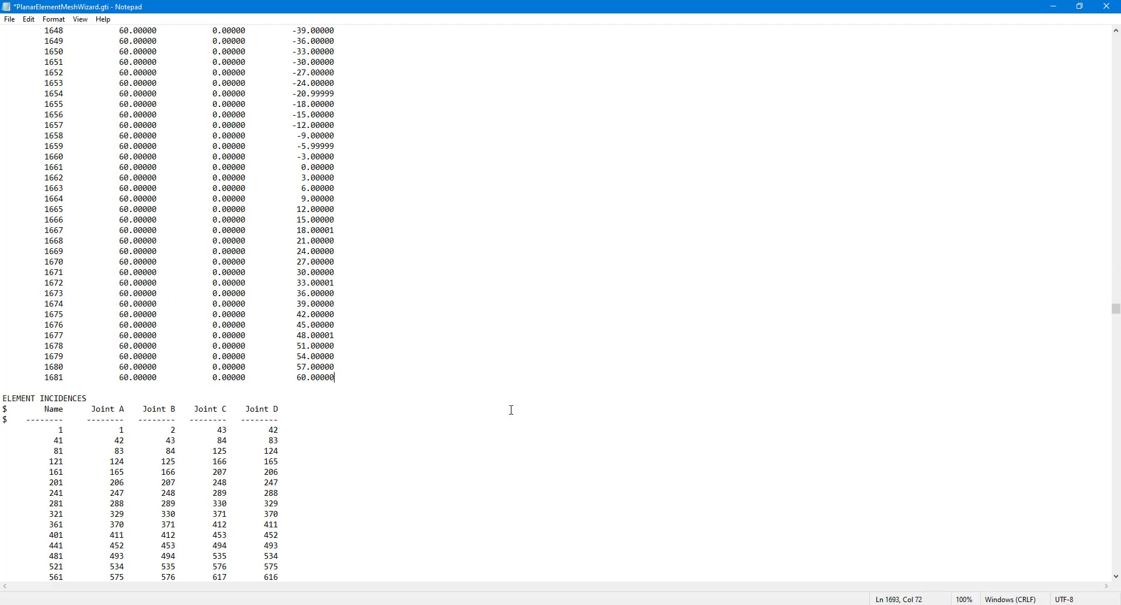
pyautogui.press('Return')
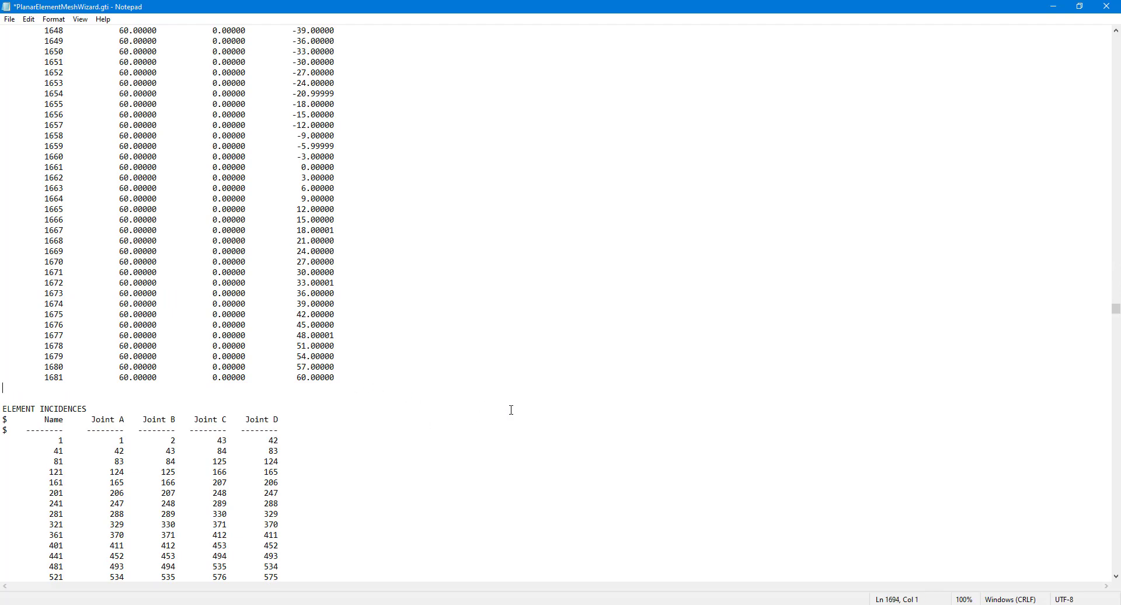
# Step: Switch to the Excel workbook Book1 and copy the support joint IDs with their X, Y and Z coordinates, cells A19:D26
pyautogui.hotkey('alt', 'Tab')
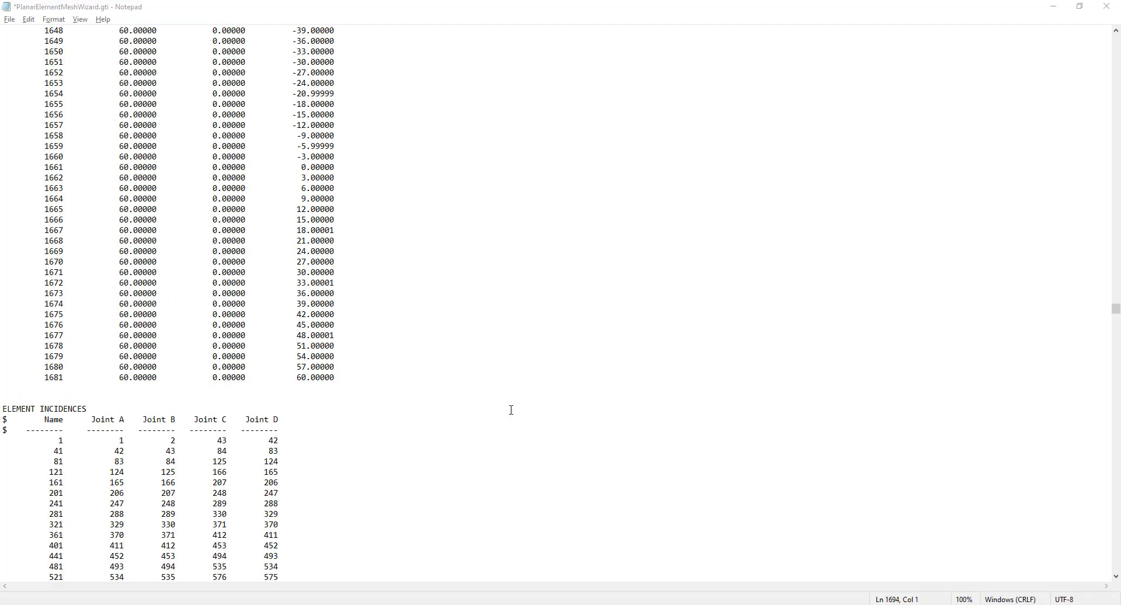
pyautogui.hotkey('alt', 'Tab')
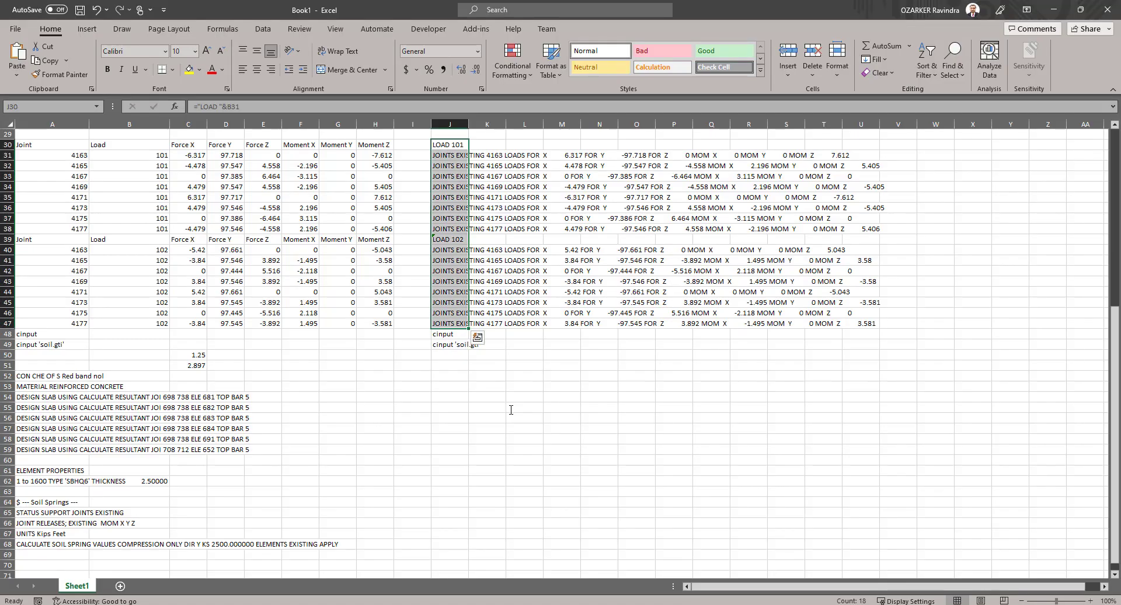
pyautogui.click(113, 346)
pyautogui.scroll(10, 113, 346)
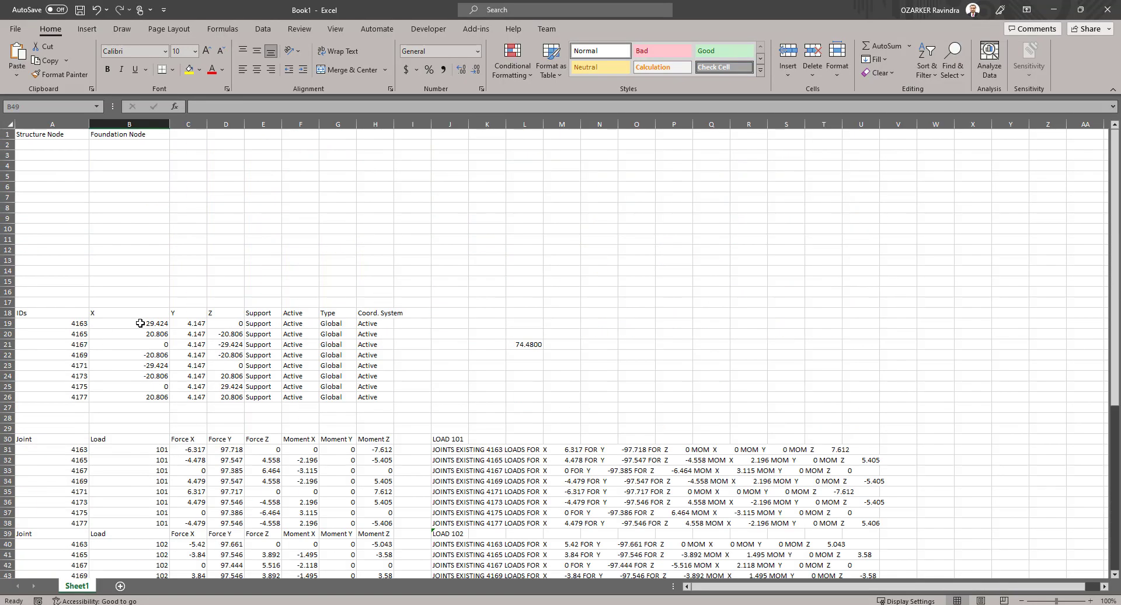
pyautogui.moveTo(50, 324); pyautogui.dragTo(220, 400)
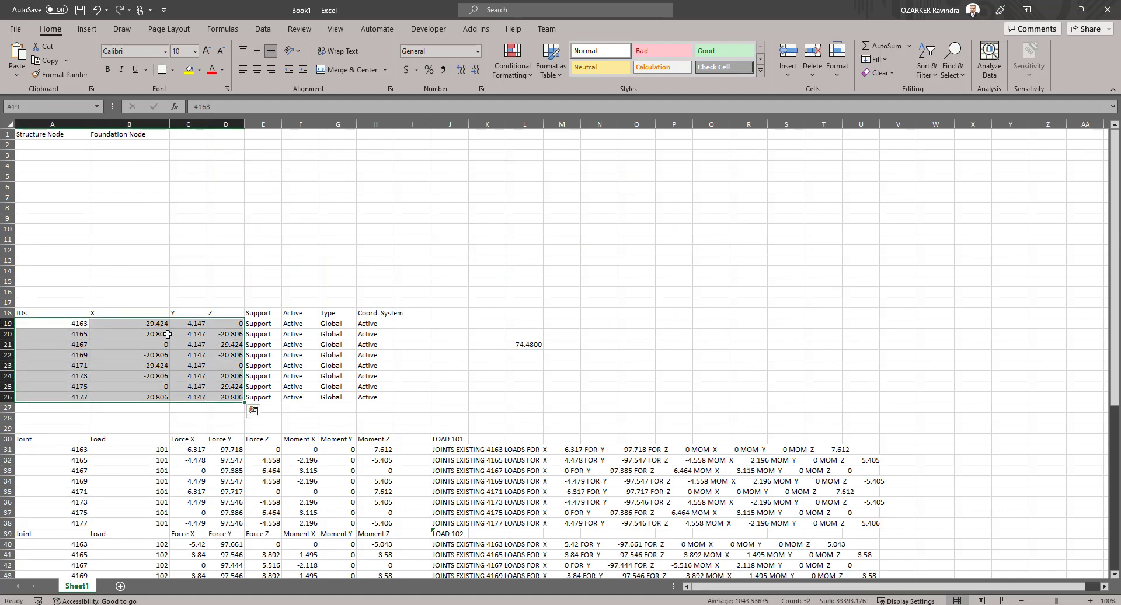
pyautogui.hotkey('ctrl', 'c')
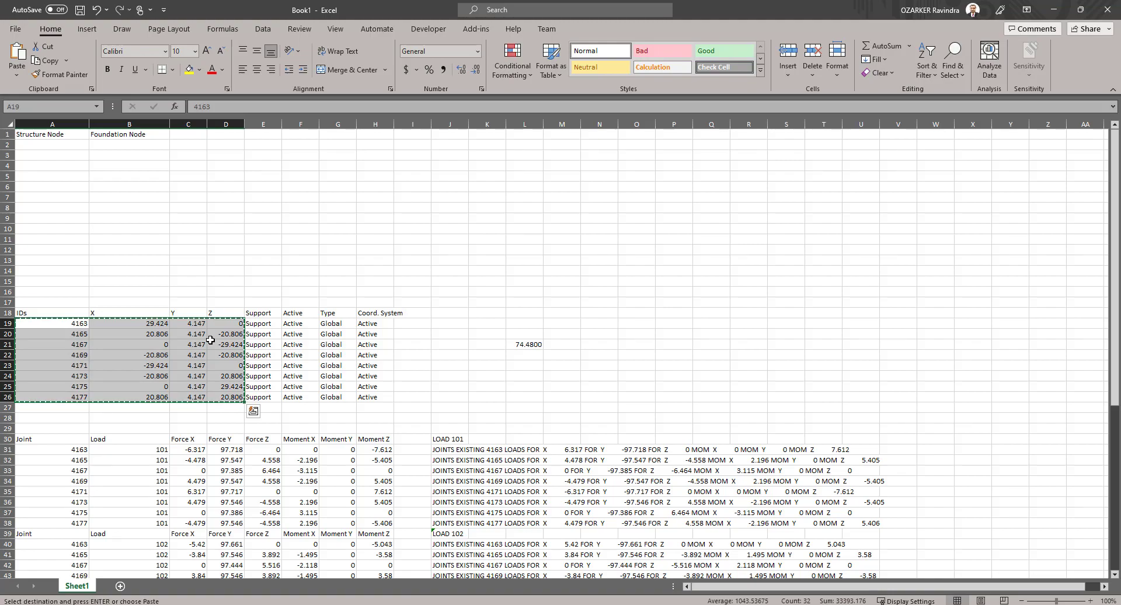
# Step: Paste the coordinates of joints 4163 to 4177 below joint 1681 in the Notepad input file, then save and close it
pyautogui.hotkey('alt', 'Tab')
pyautogui.hotkey('ctrl', 'v')
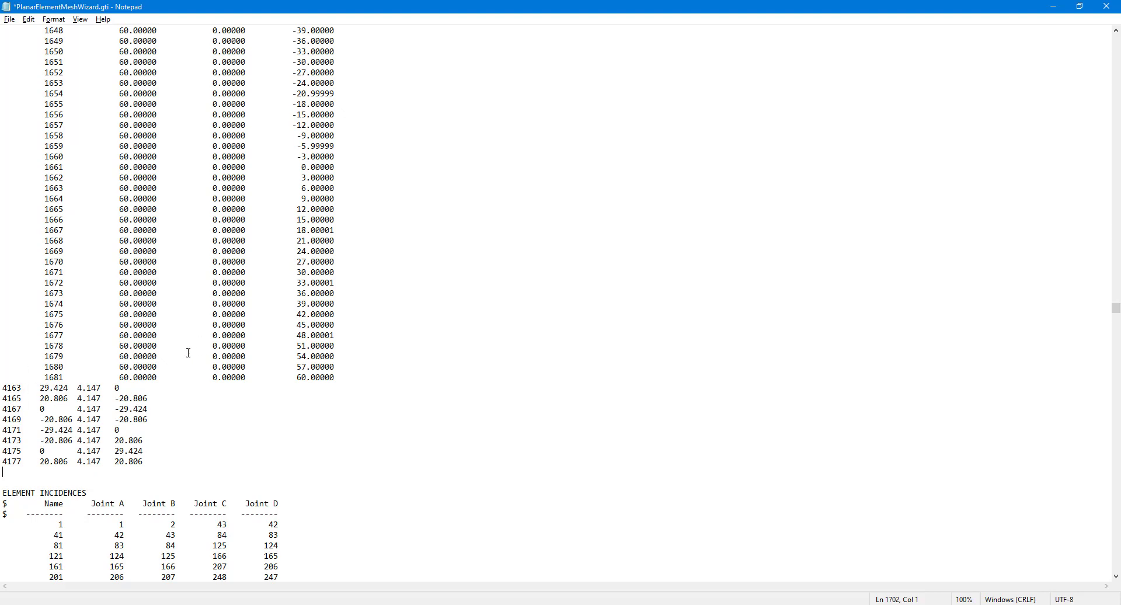
pyautogui.click(1107, 6)
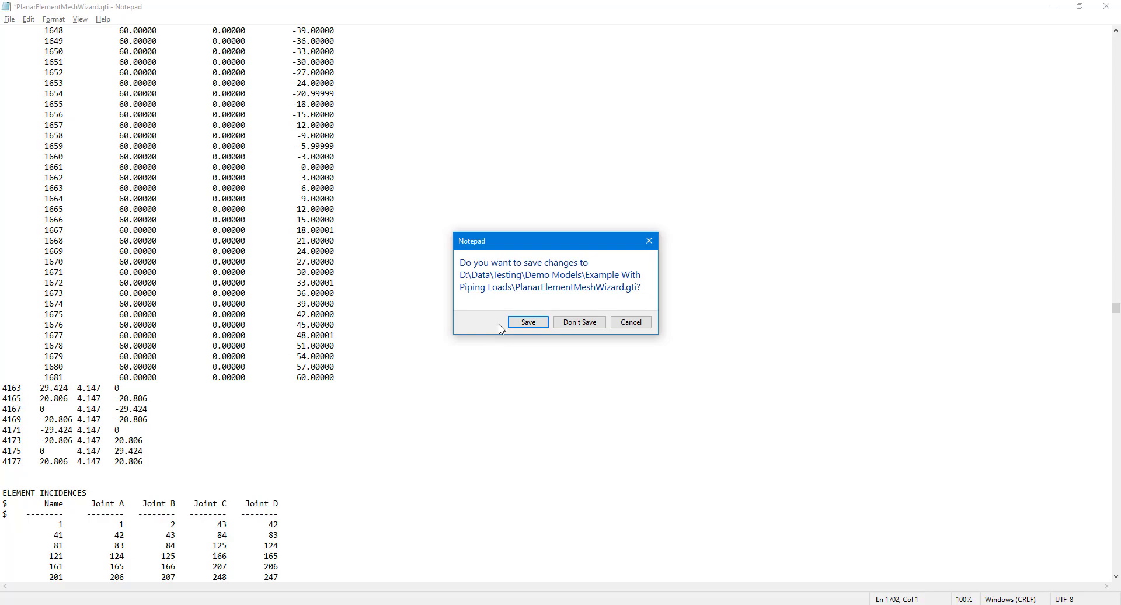
pyautogui.click(522, 322)
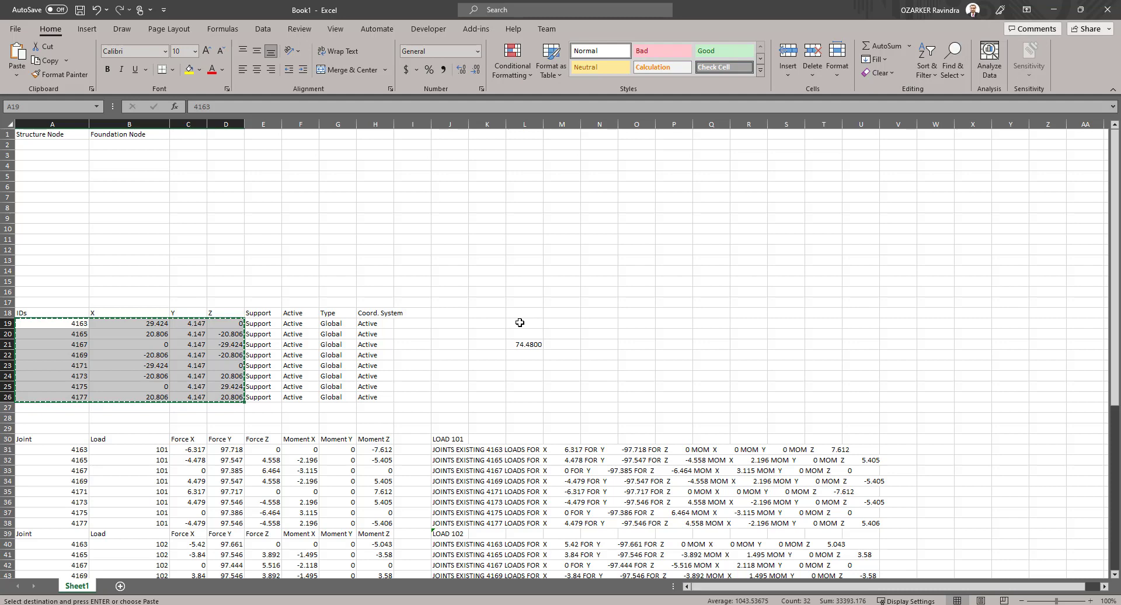
# Step: Launch GT STRUDL 41 and start a new GT Menu project
pyautogui.hotkey('ctrl', 'v')
pyautogui.press('super')
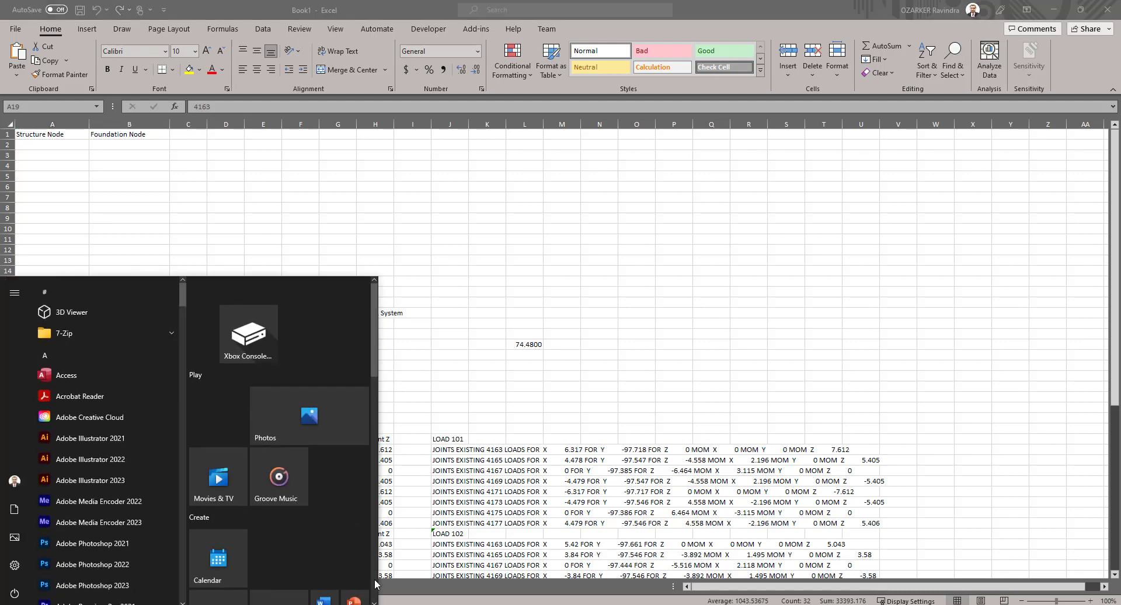
pyautogui.scroll(-10, 368, 581)
pyautogui.scroll(-3, 328, 577)
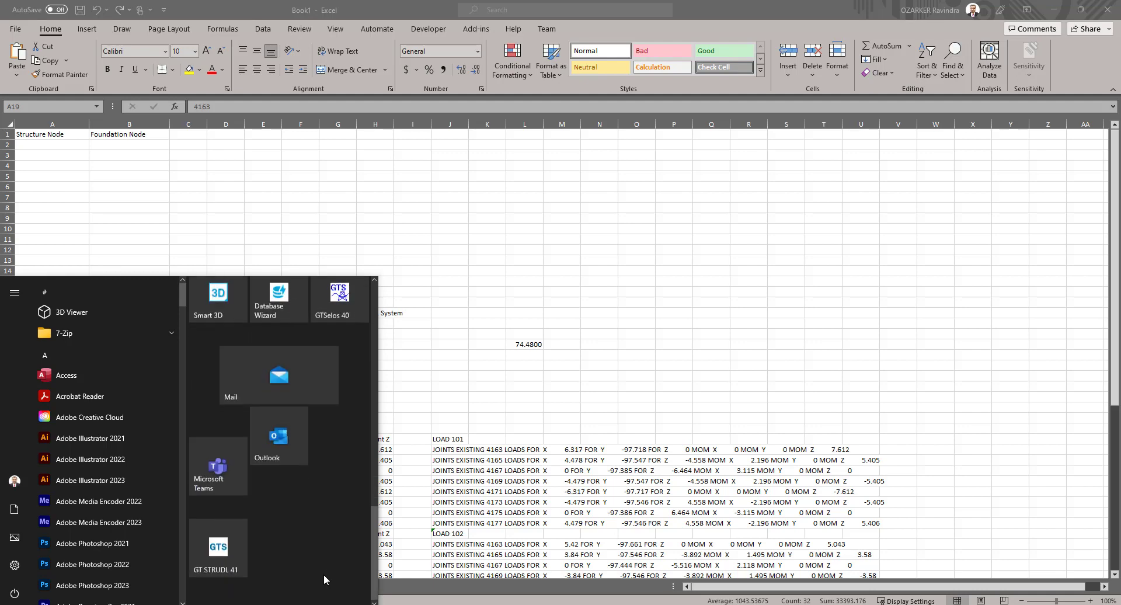
pyautogui.click(220, 567)
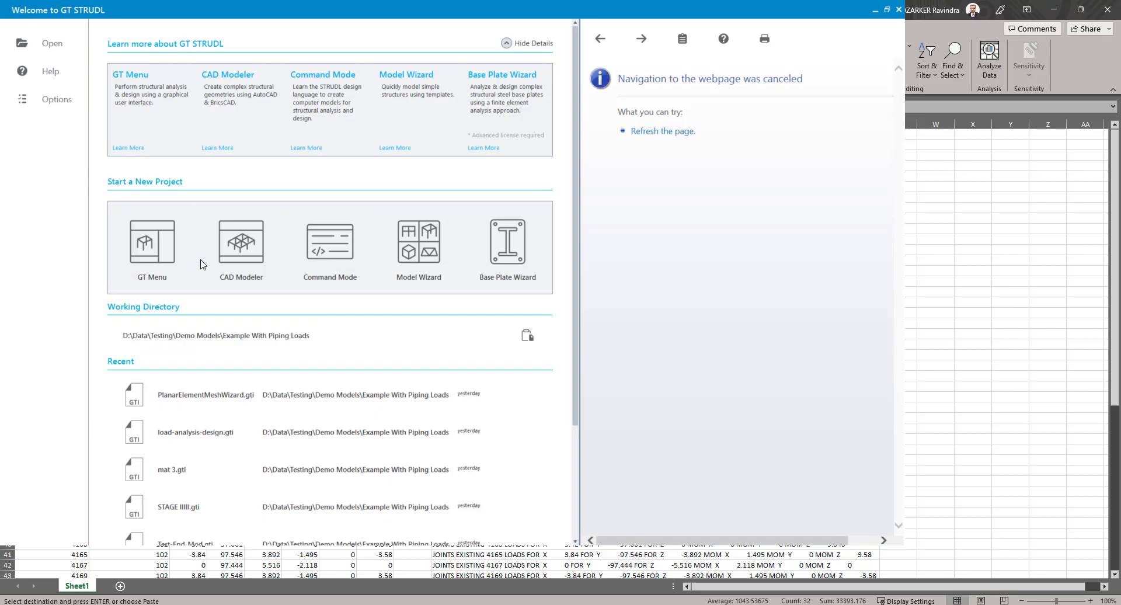
pyautogui.click(153, 257)
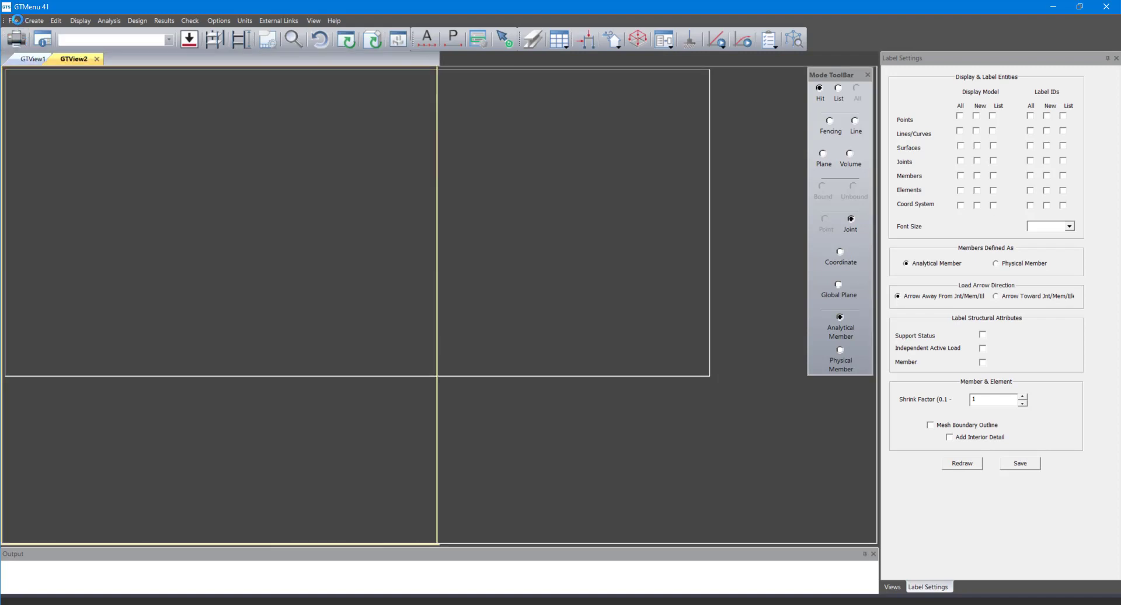
# Step: Read the input file PlanarElementMeshWizard.gti into GTMenu and close the output monitor
pyautogui.click(17, 22)
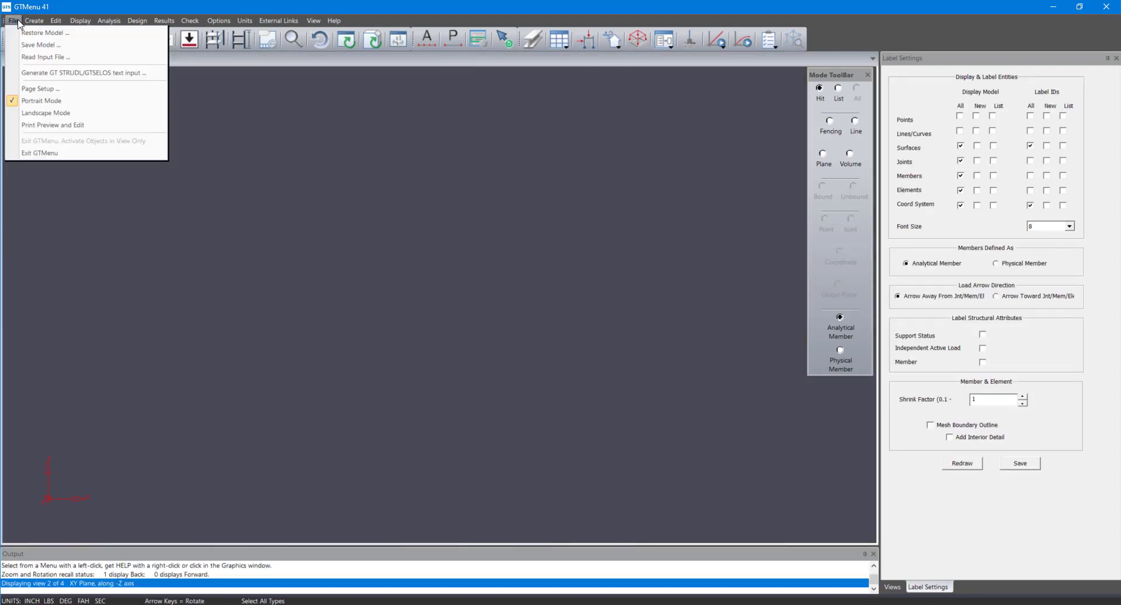
pyautogui.click(35, 57)
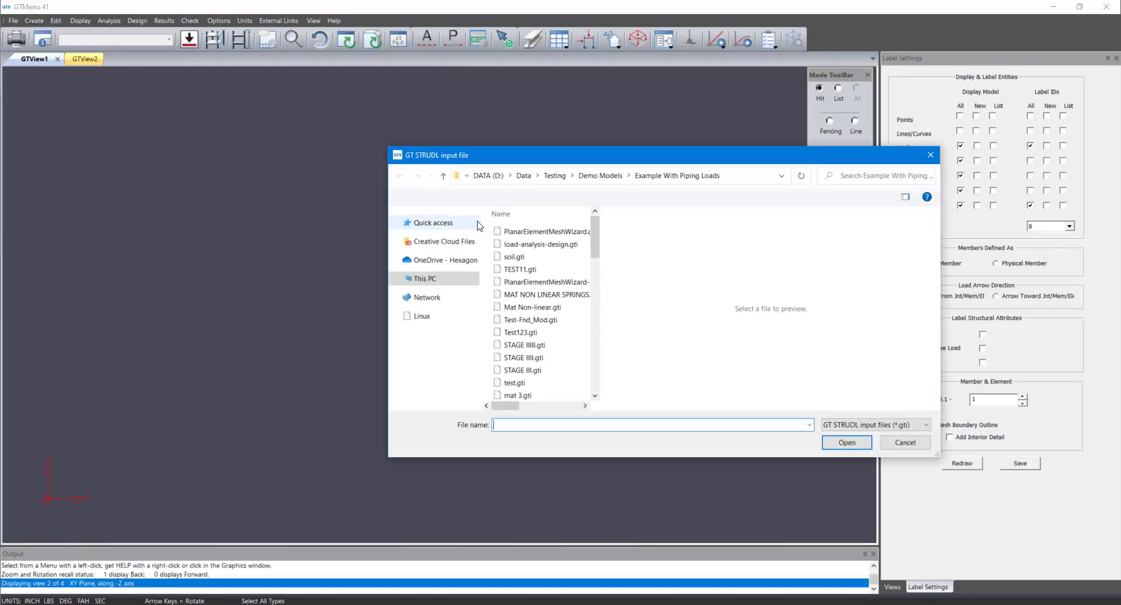
pyautogui.click(545, 234)
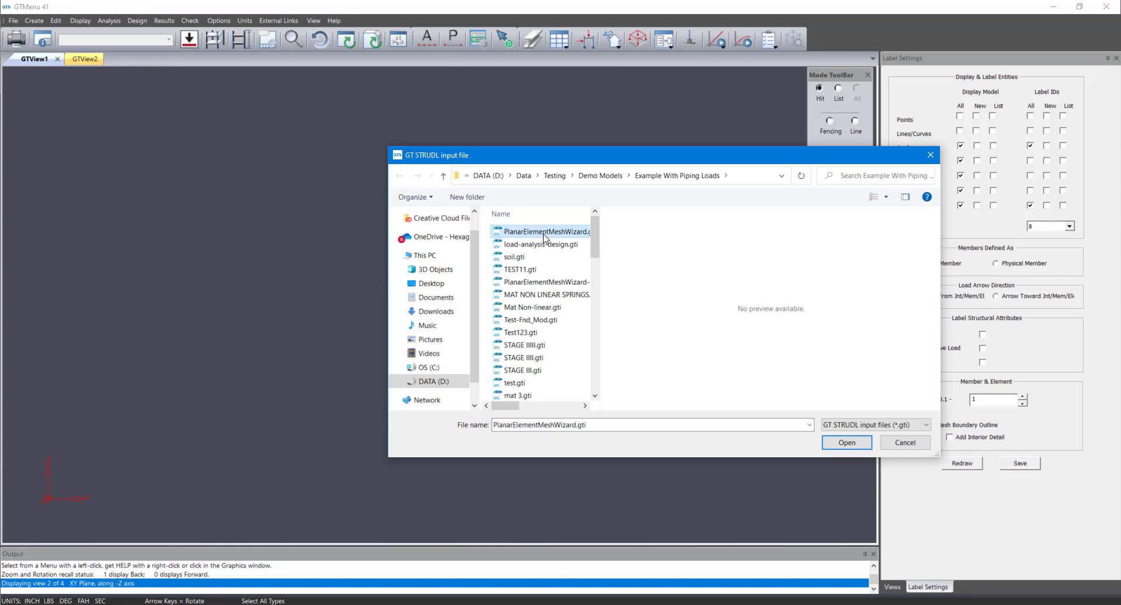
pyautogui.doubleClick(544, 233)
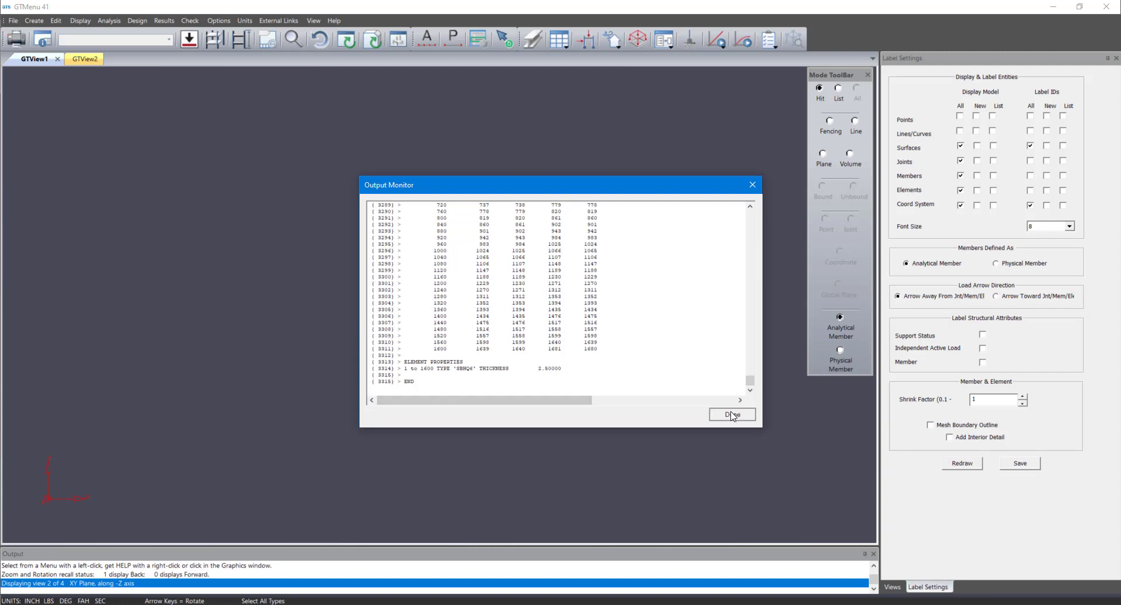
pyautogui.click(730, 413)
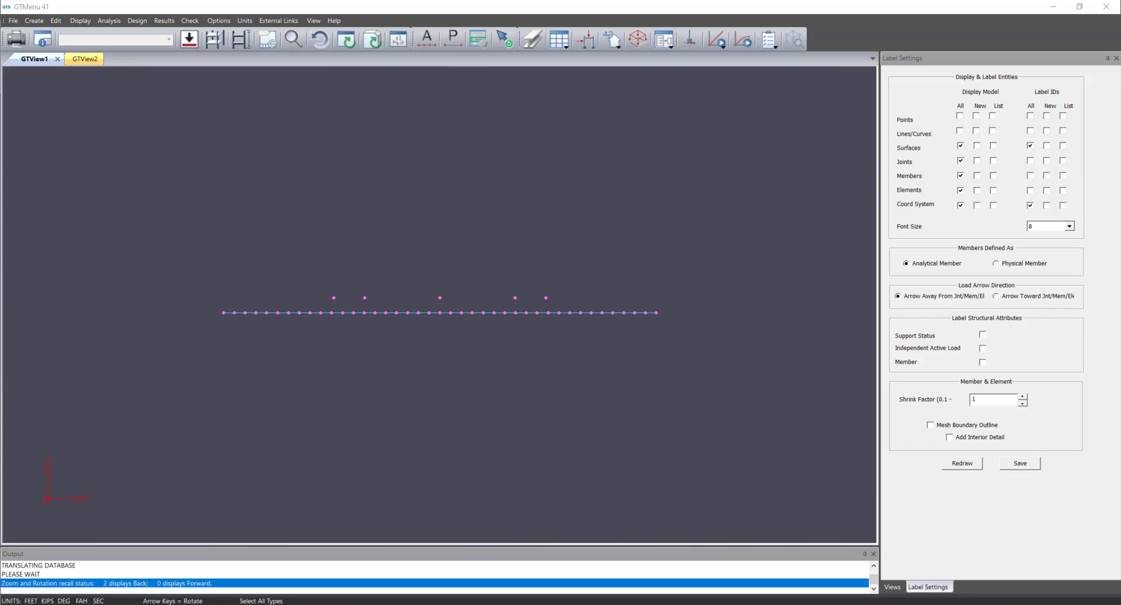
# Step: Switch to the Excel workbook Book1, review the pedestal height calculation in cells C50 and C51, and copy cell C51
pyautogui.hotkey('alt', 'Tab')
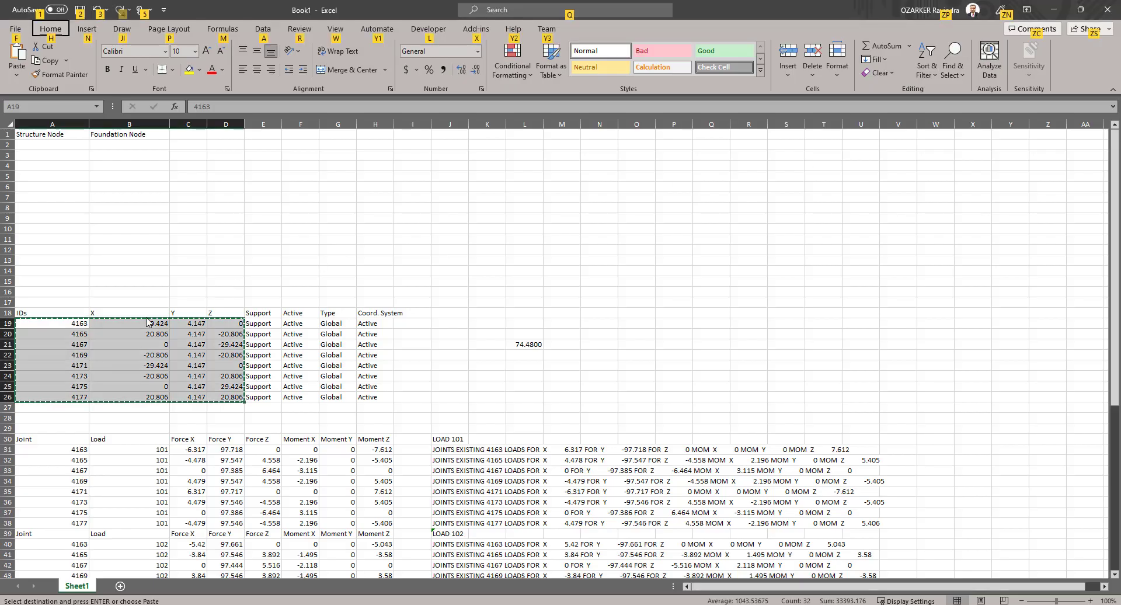
pyautogui.click(192, 322)
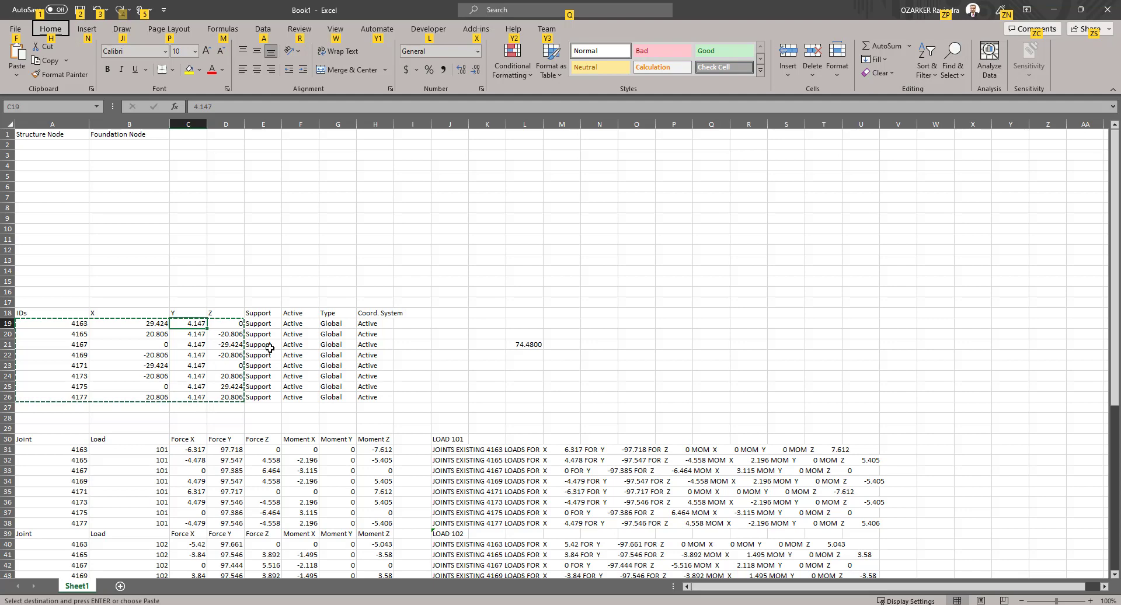
pyautogui.click(360, 354)
pyautogui.scroll(-7, 292, 343)
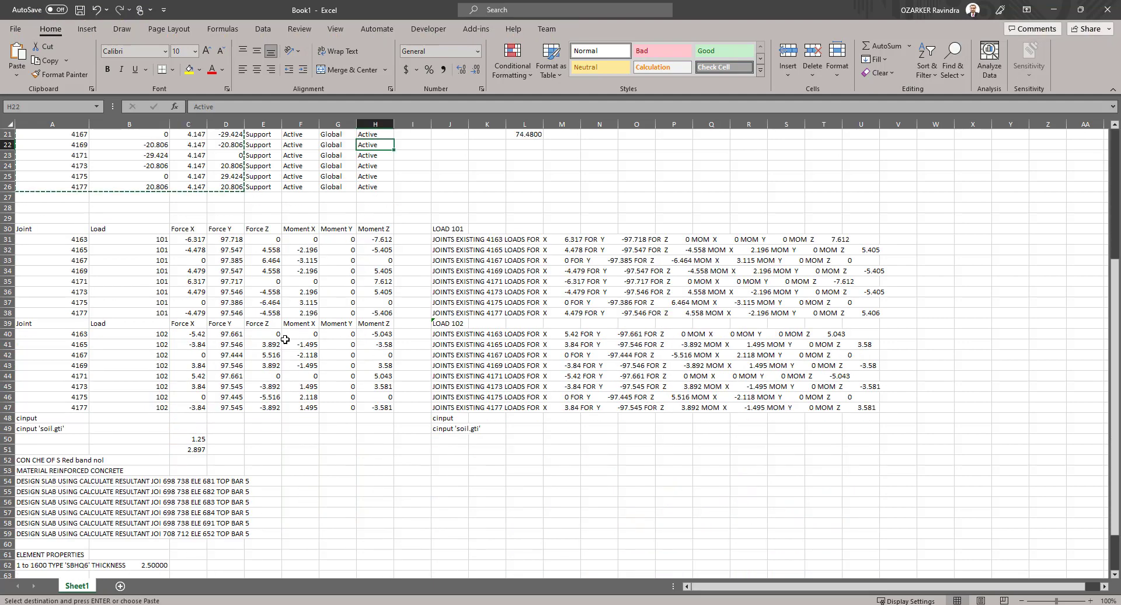
pyautogui.scroll(-3, 285, 340)
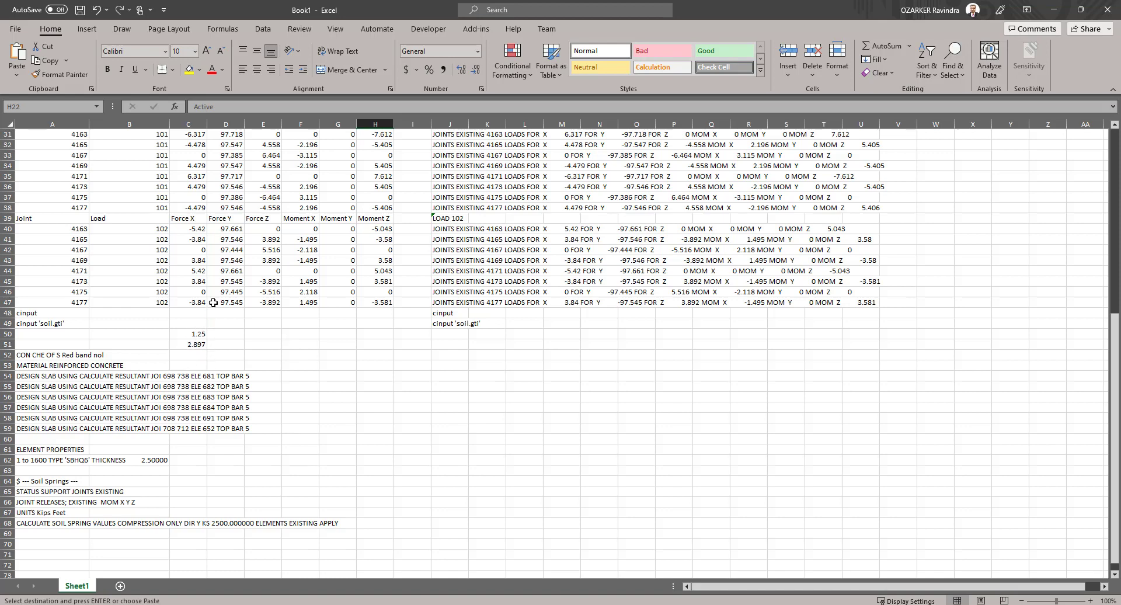
pyautogui.scroll(10, 198, 331)
pyautogui.click(198, 334)
pyautogui.scroll(-7, 199, 339)
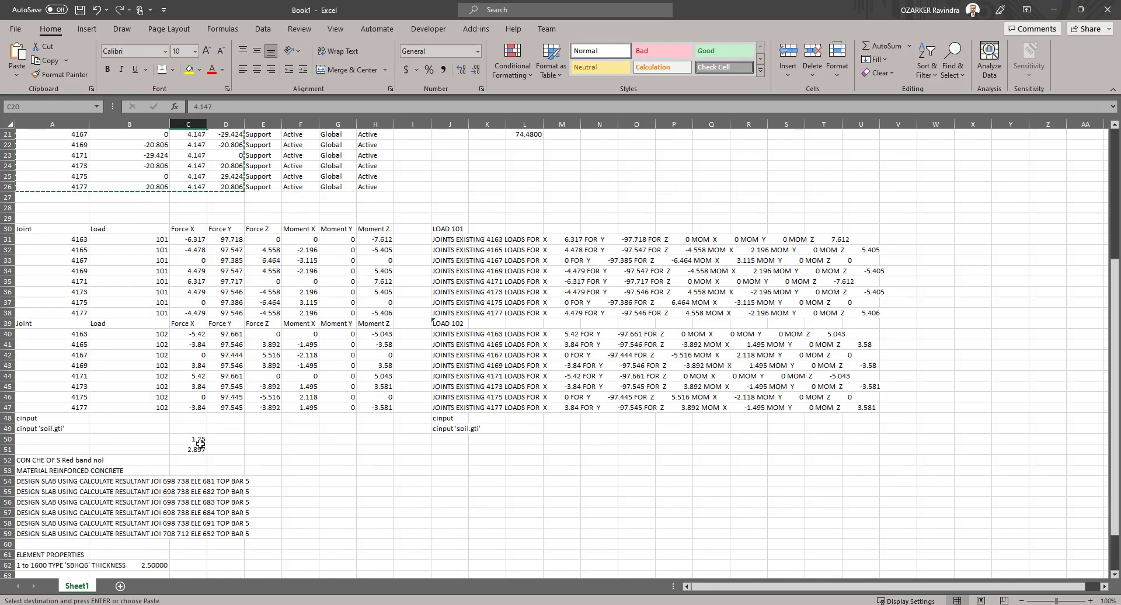
pyautogui.click(199, 441)
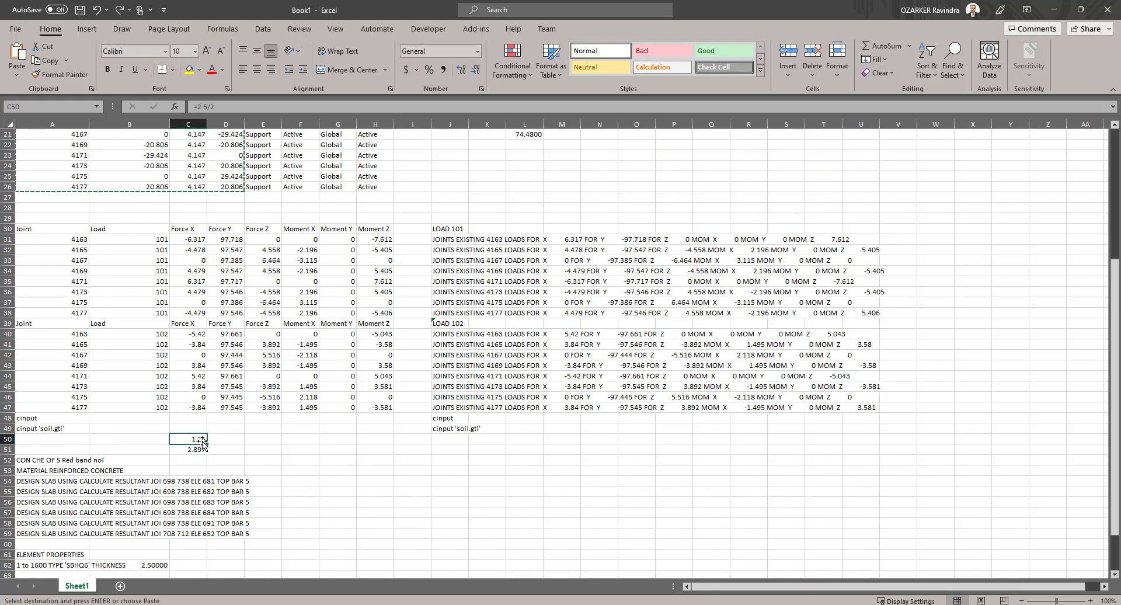
pyautogui.click(194, 451)
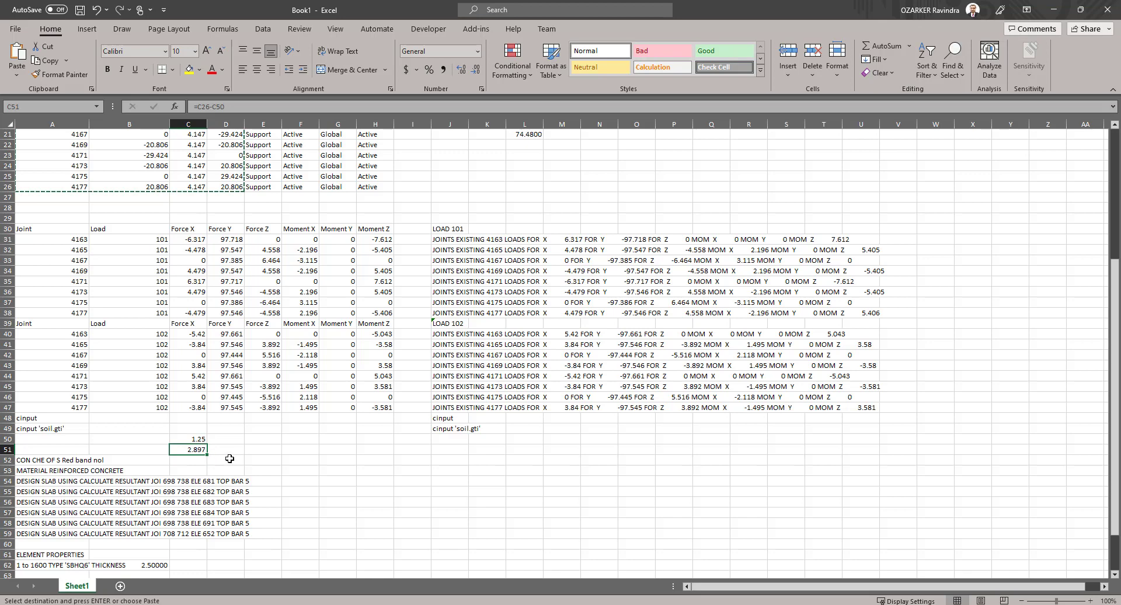
pyautogui.hotkey('ctrl', 'c')
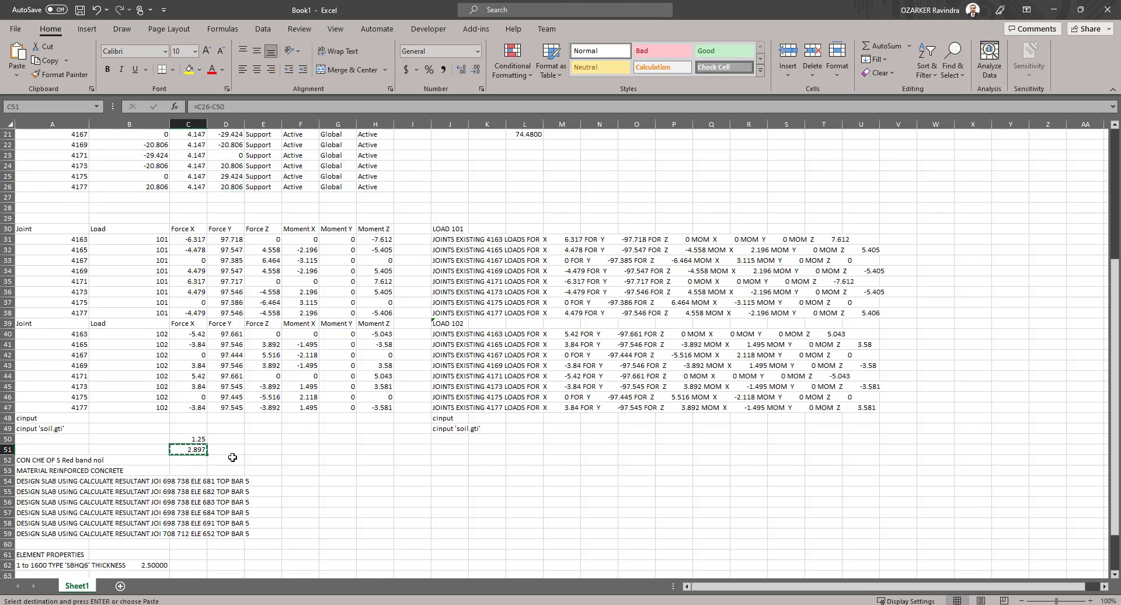
# Step: Switch back to GTMenu and examine the pedestal joints above the mat mesh in isometric orientation
pyautogui.hotkey('alt', 'Tab')
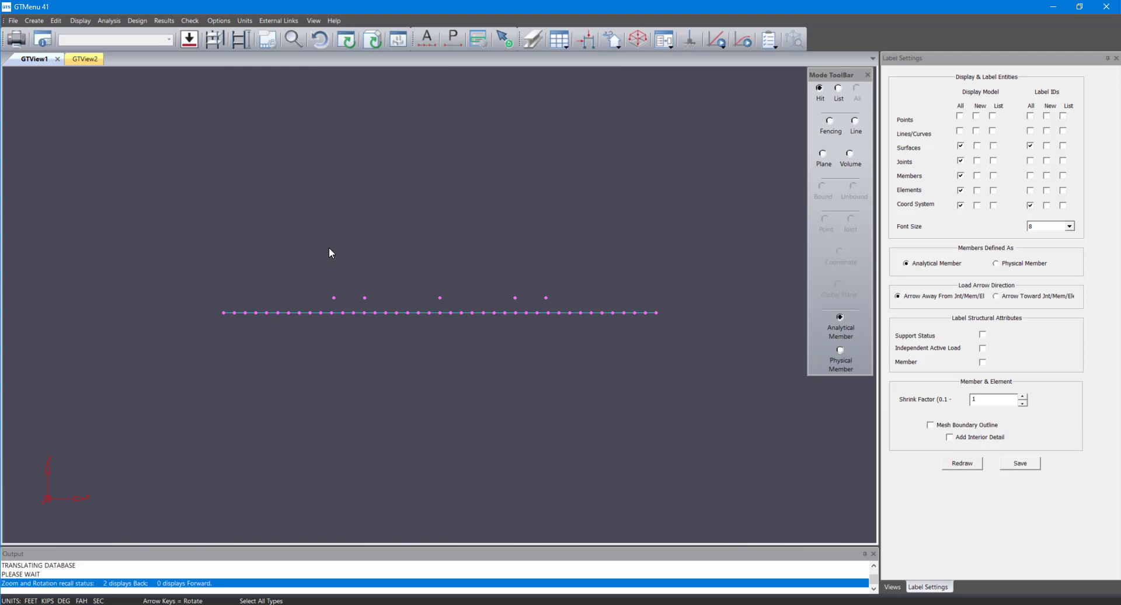
pyautogui.press('i')
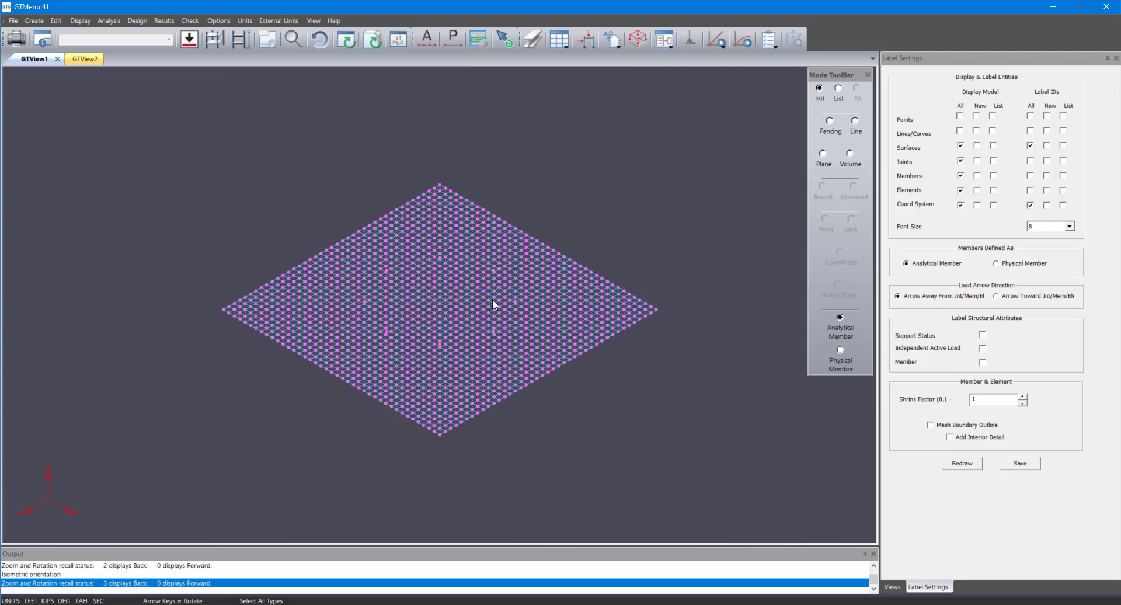
pyautogui.scroll(5, 493, 301)
pyautogui.scroll(5, 493, 302)
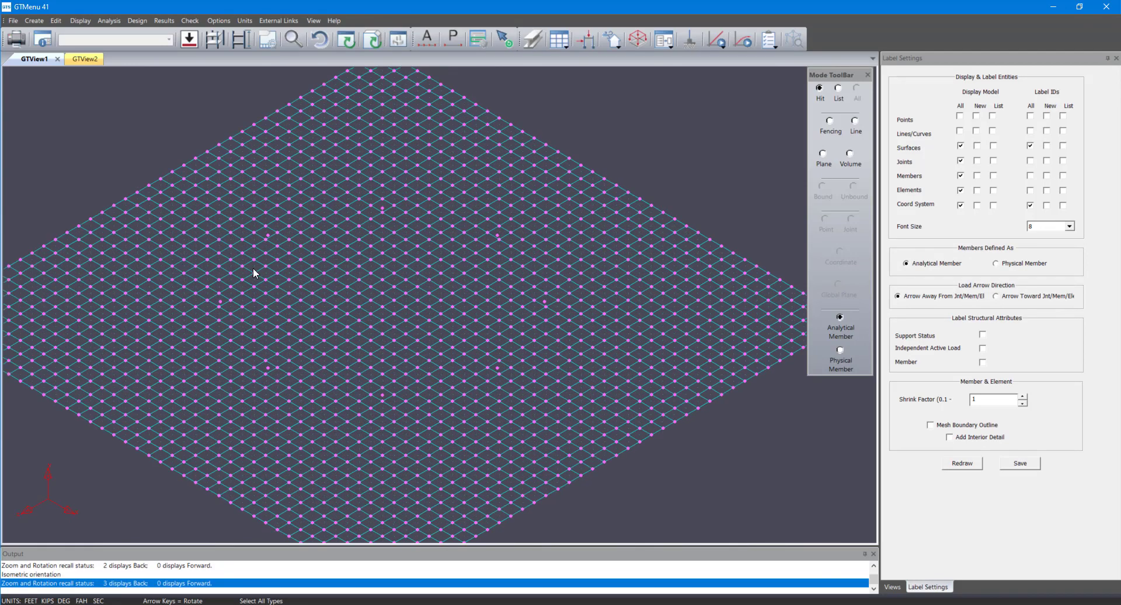
pyautogui.moveTo(396, 350); pyautogui.dragTo(398, 330, button='middle')
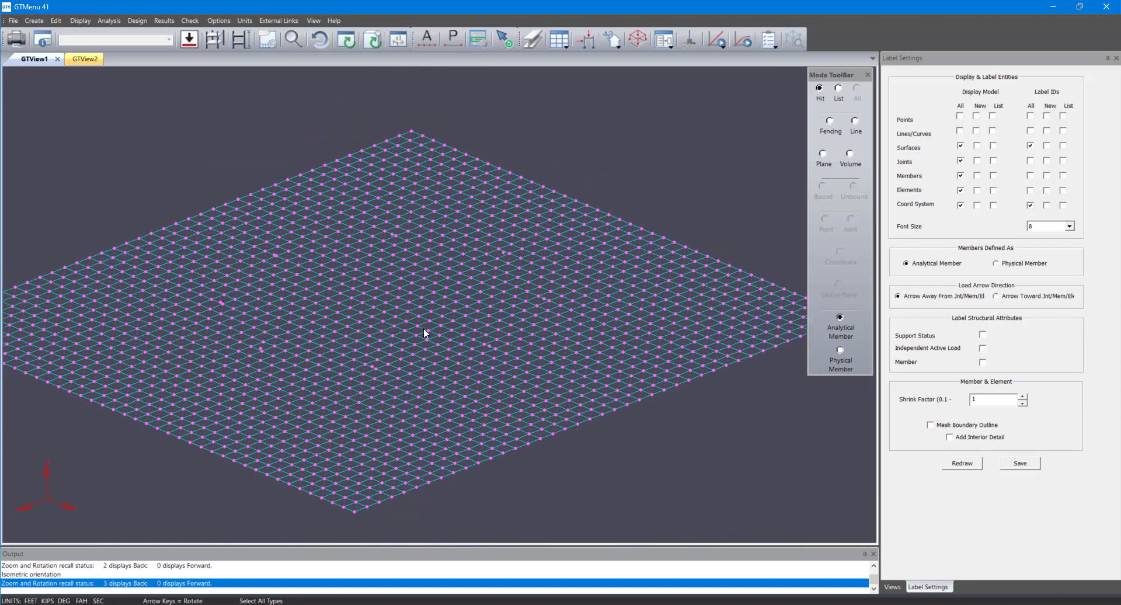
pyautogui.scroll(3, 386, 288)
pyautogui.scroll(4, 388, 291)
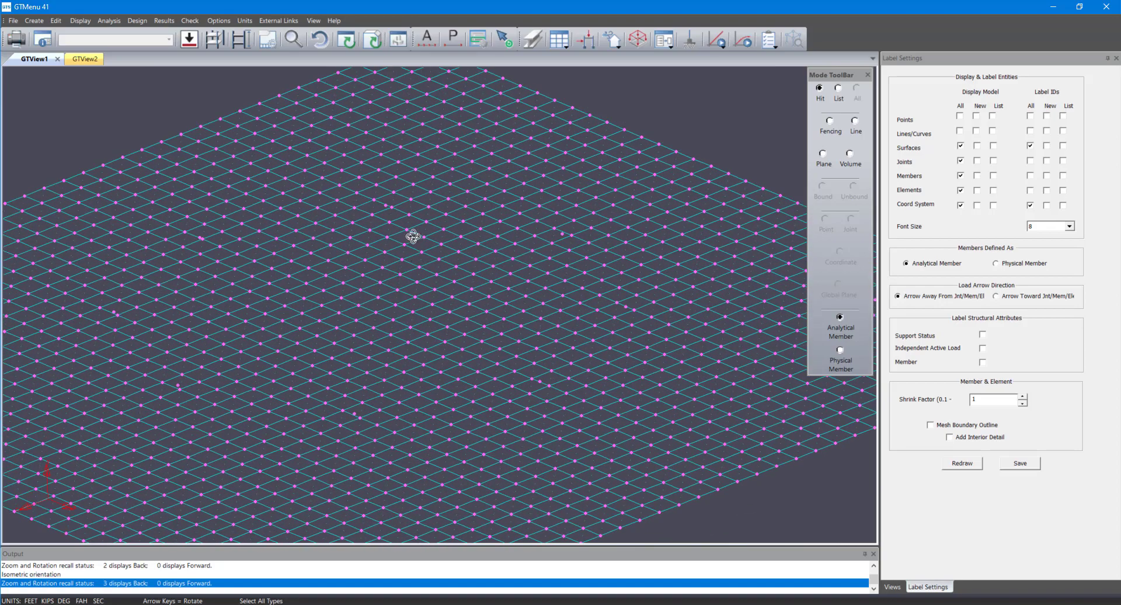
pyautogui.scroll(2, 416, 241)
pyautogui.moveTo(426, 252); pyautogui.dragTo(444, 265, button='middle')
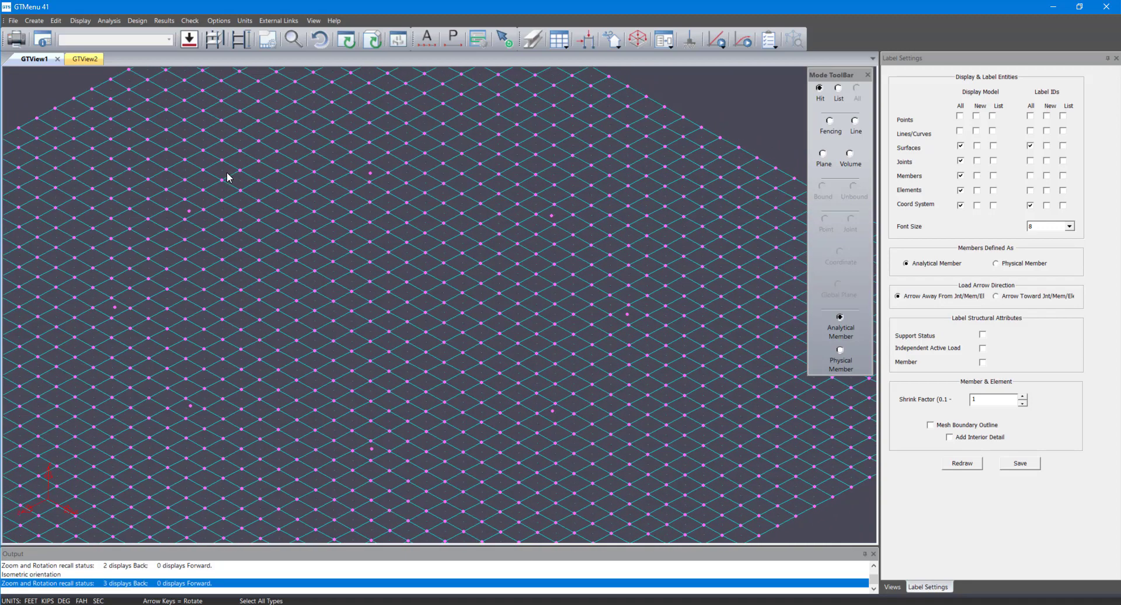
# Step: Start placing members with material CONCRETE and check the existing material properties
pyautogui.click(34, 22)
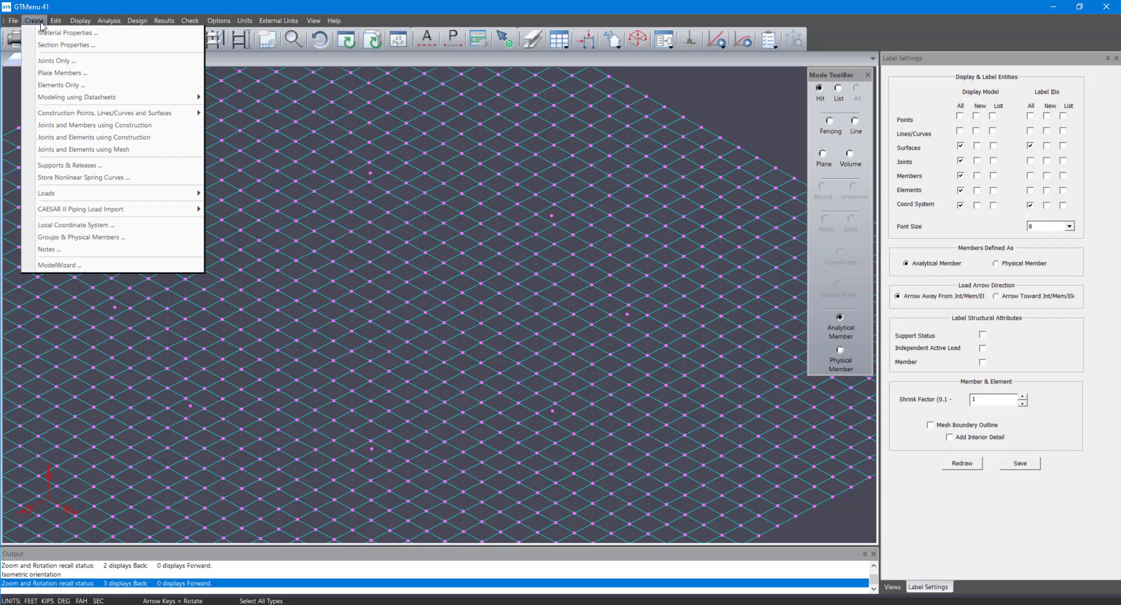
pyautogui.click(80, 74)
pyautogui.click(982, 89)
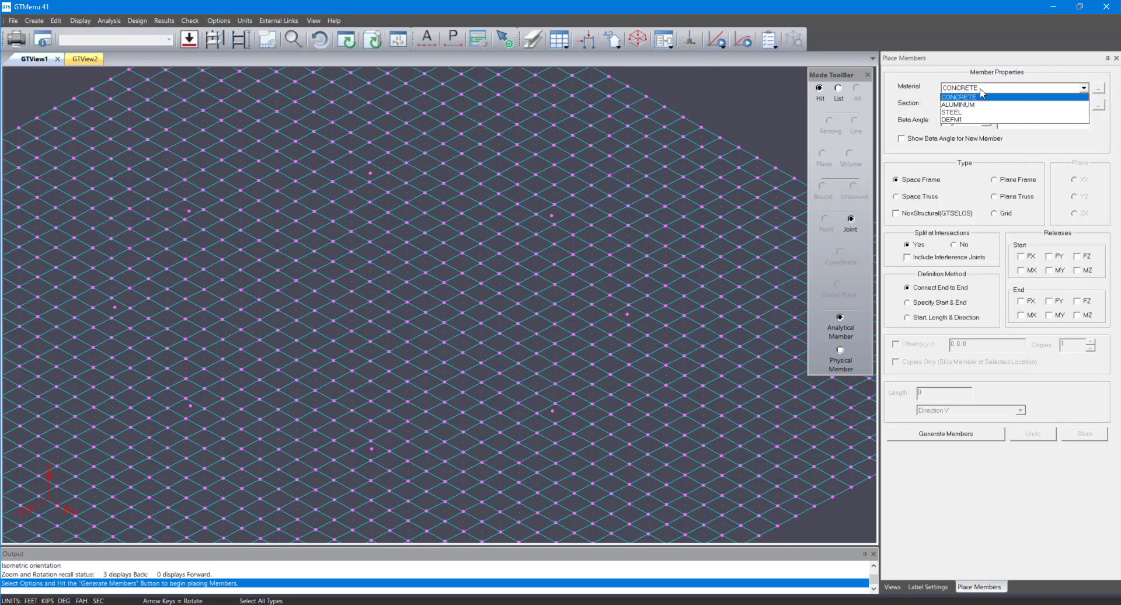
pyautogui.click(1099, 89)
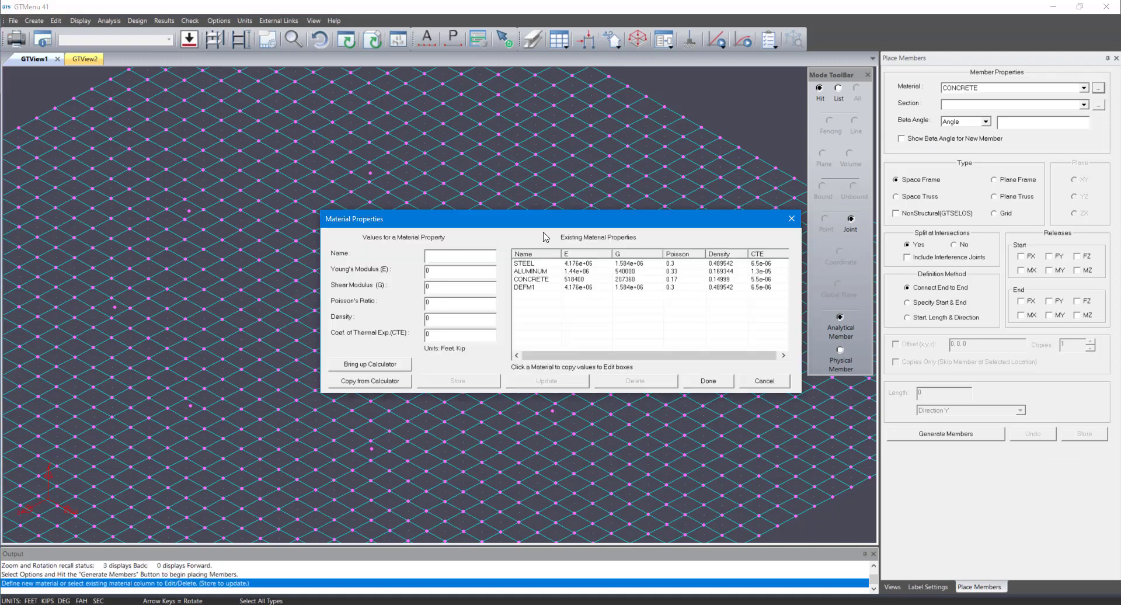
pyautogui.click(792, 218)
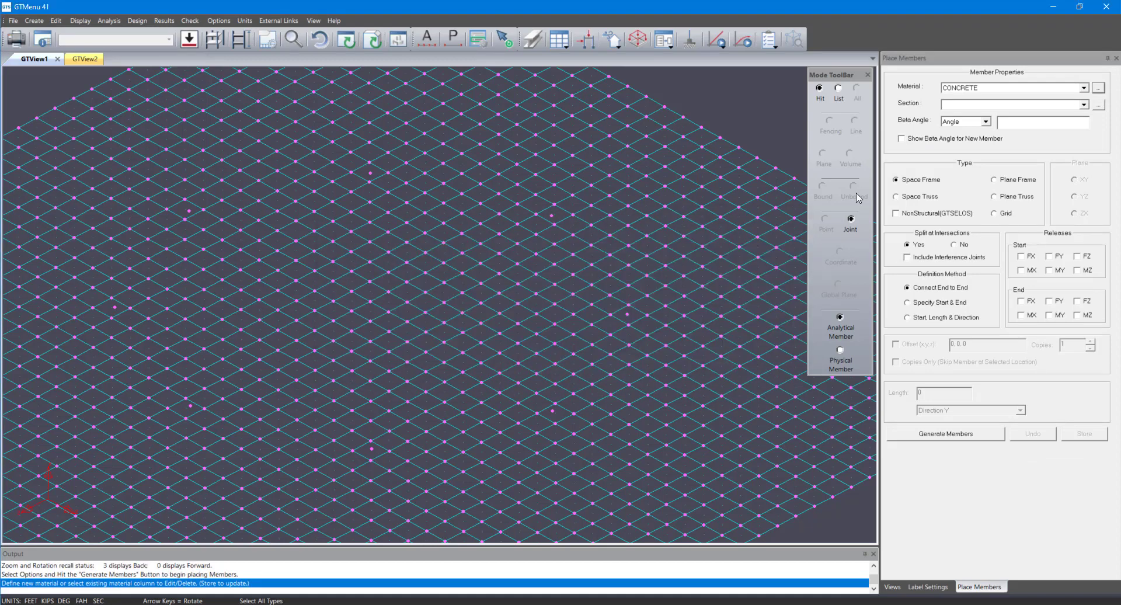
# Step: Store the circular concrete section CIR34 from the CONCIR table as the section for the new members
pyautogui.click(1098, 105)
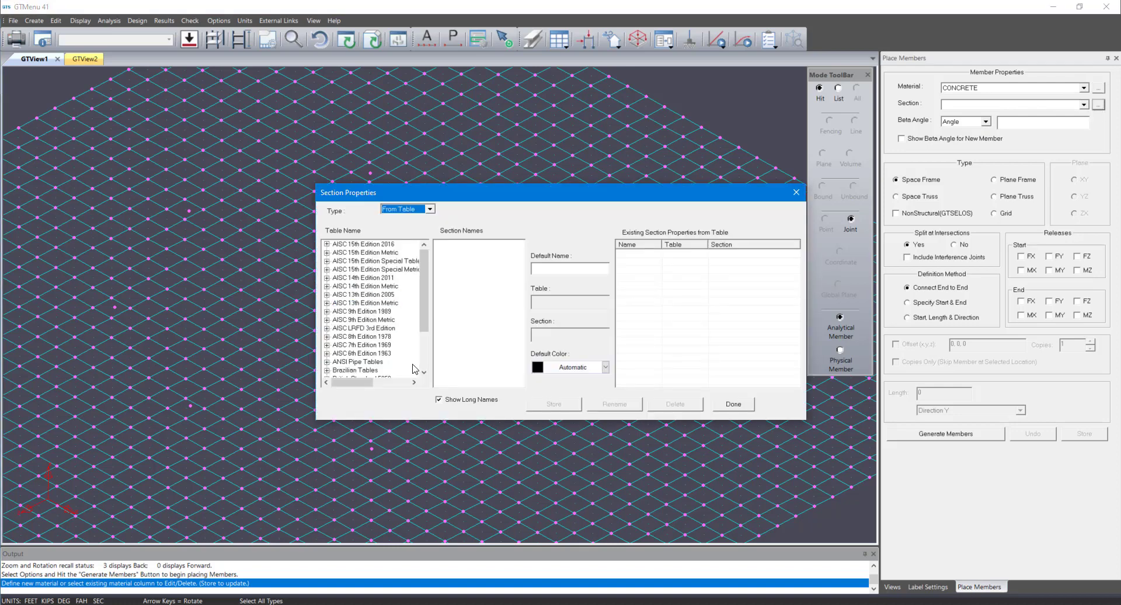
pyautogui.scroll(-3, 415, 368)
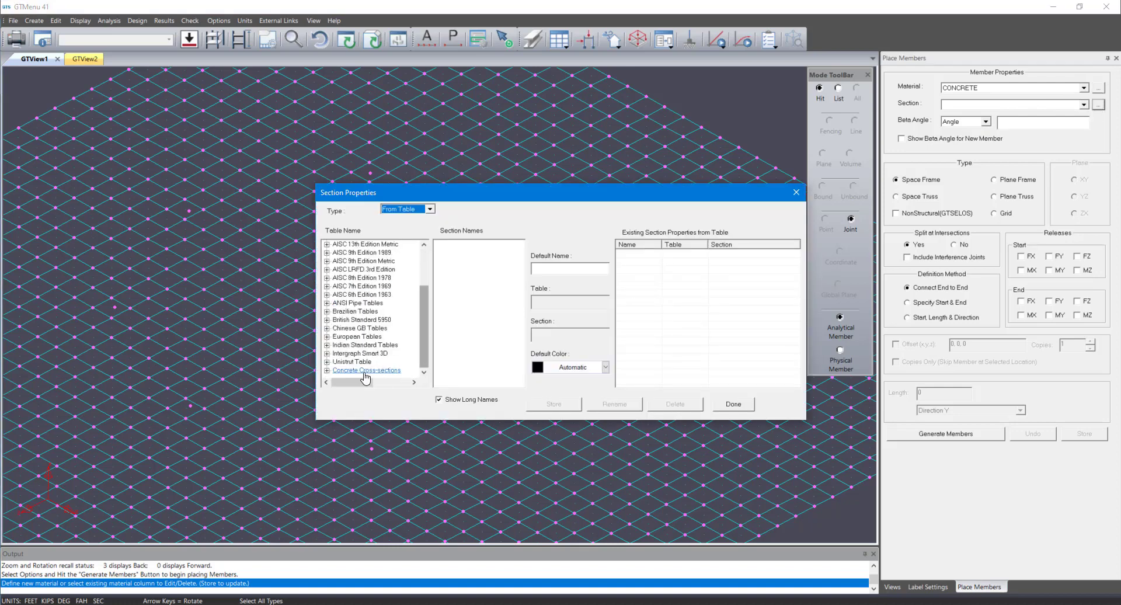
pyautogui.click(327, 369)
pyautogui.click(354, 362)
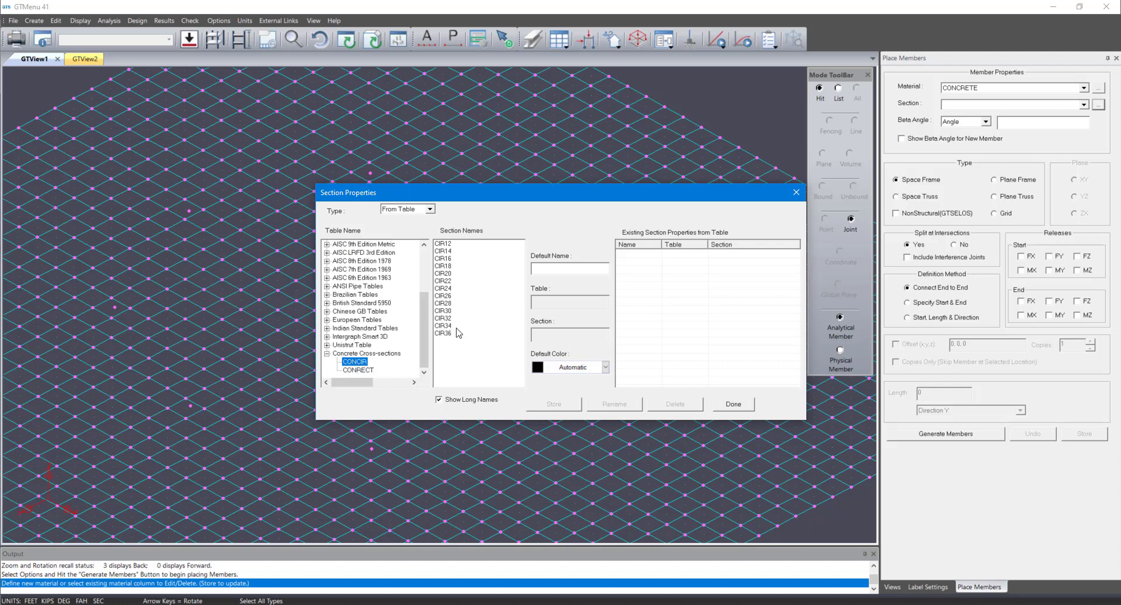
pyautogui.click(456, 327)
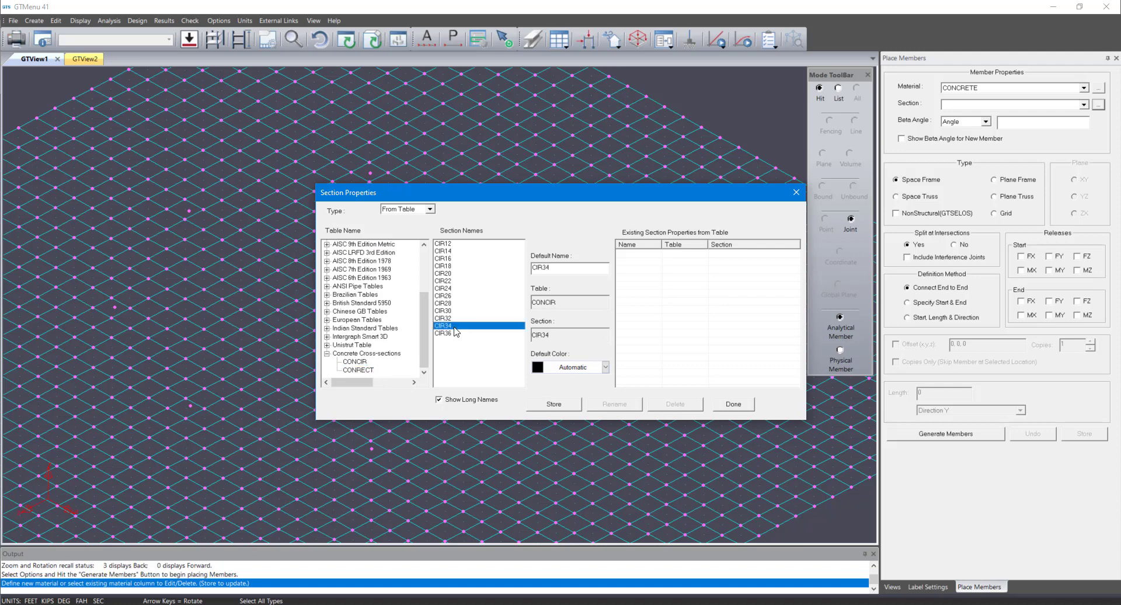
pyautogui.click(572, 409)
pyautogui.click(734, 404)
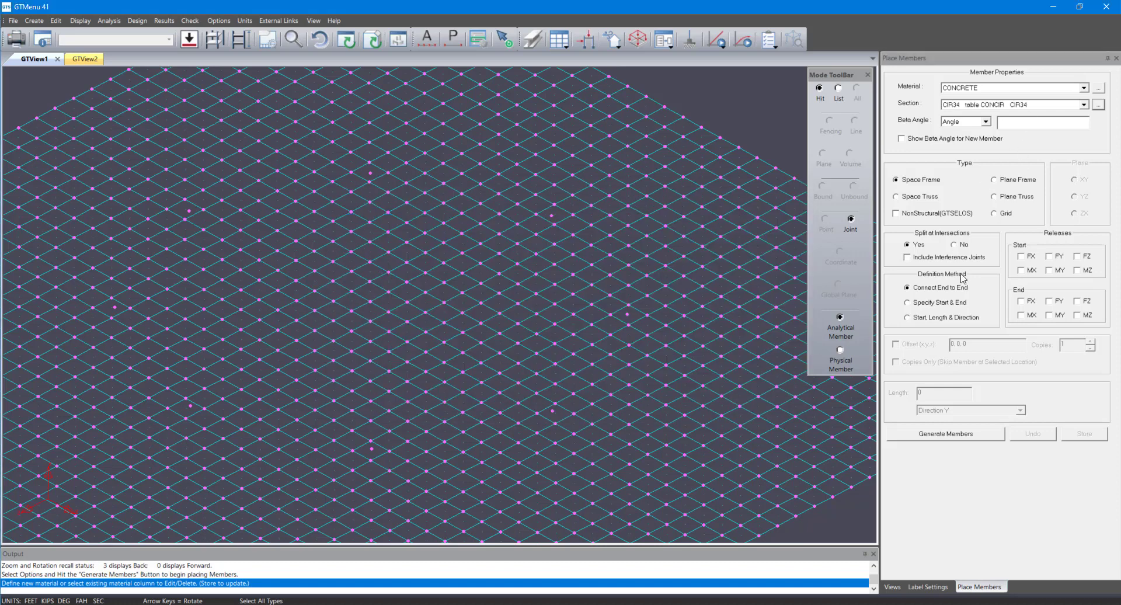
# Step: Define the members by start, length and direction, with a length of 2.897 in direction -Y
pyautogui.click(935, 318)
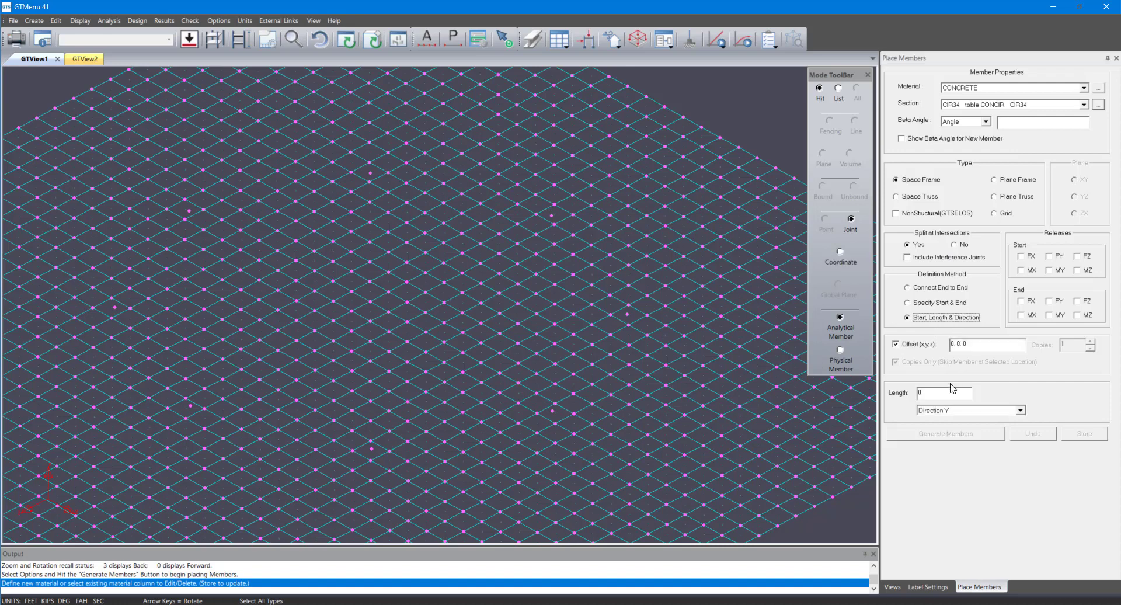
pyautogui.doubleClick(939, 394)
pyautogui.write('2.897')
pyautogui.click(970, 412)
pyautogui.click(971, 450)
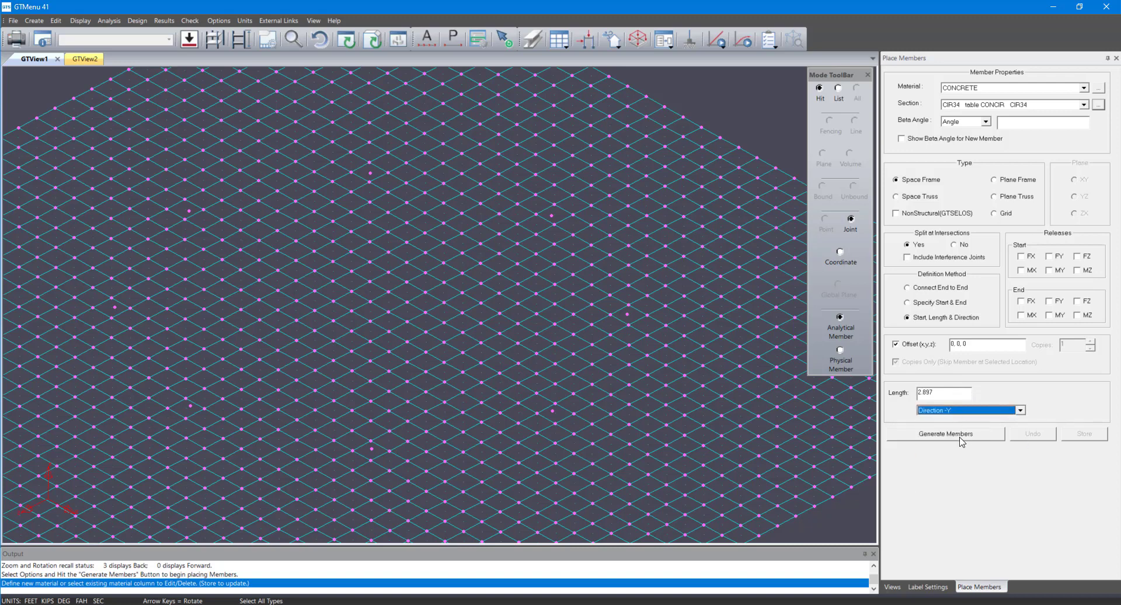
# Step: Generate pedestal members from the eight raised joints around the mat and store them
pyautogui.click(946, 434)
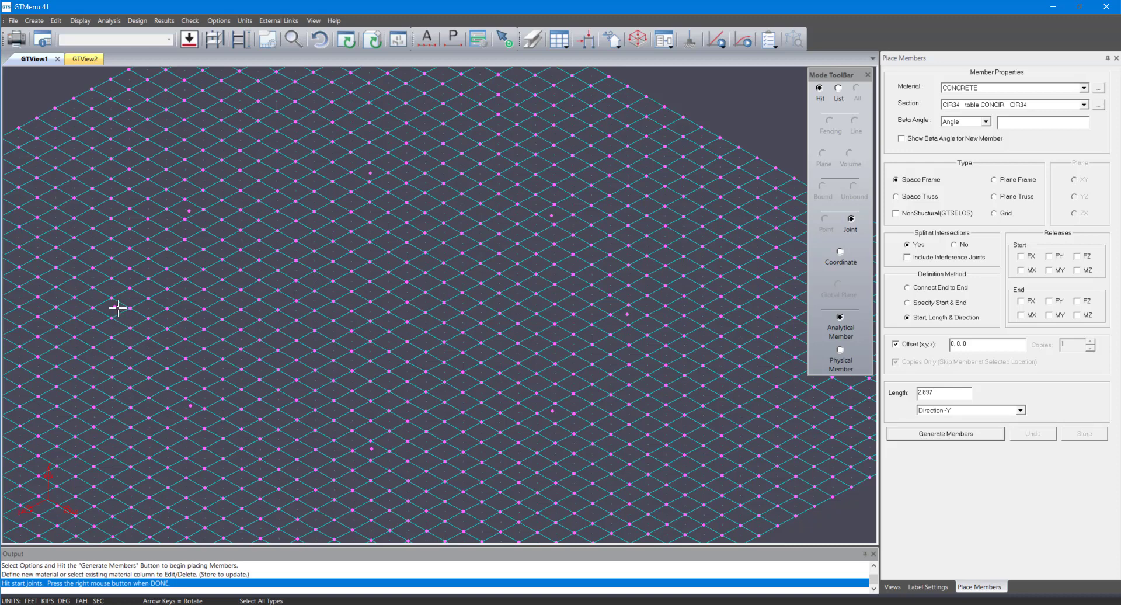
pyautogui.click(114, 308)
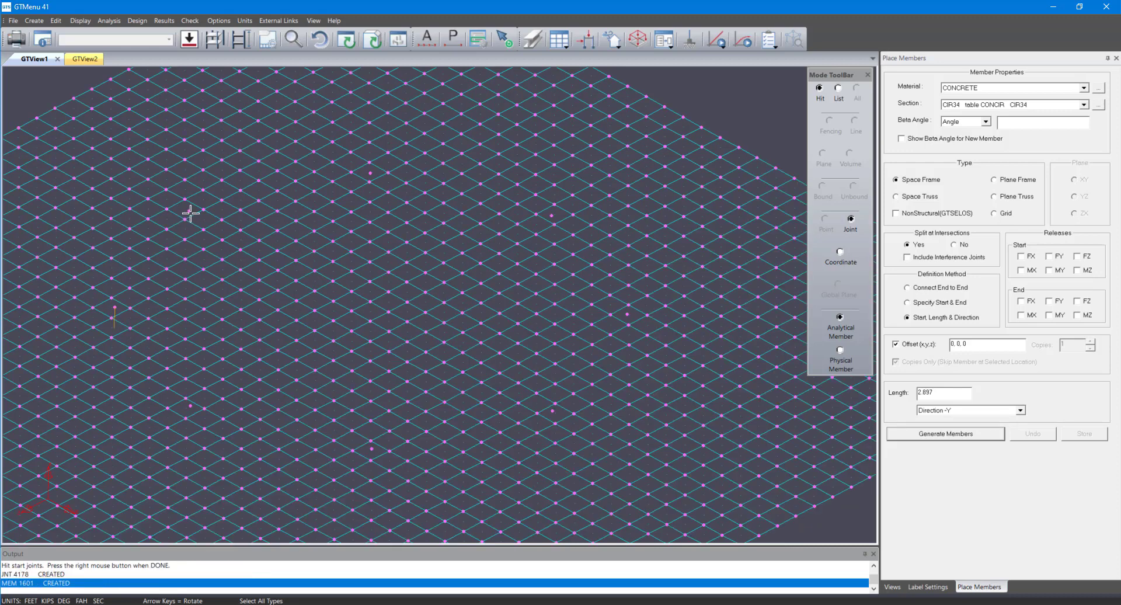
pyautogui.click(188, 210)
pyautogui.click(370, 173)
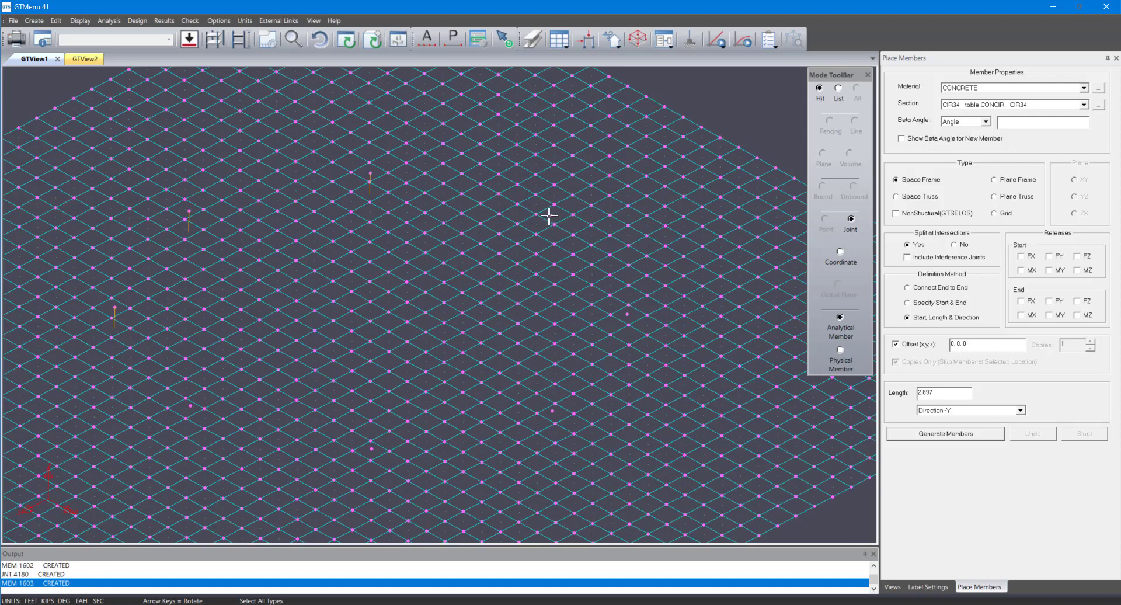
pyautogui.click(552, 215)
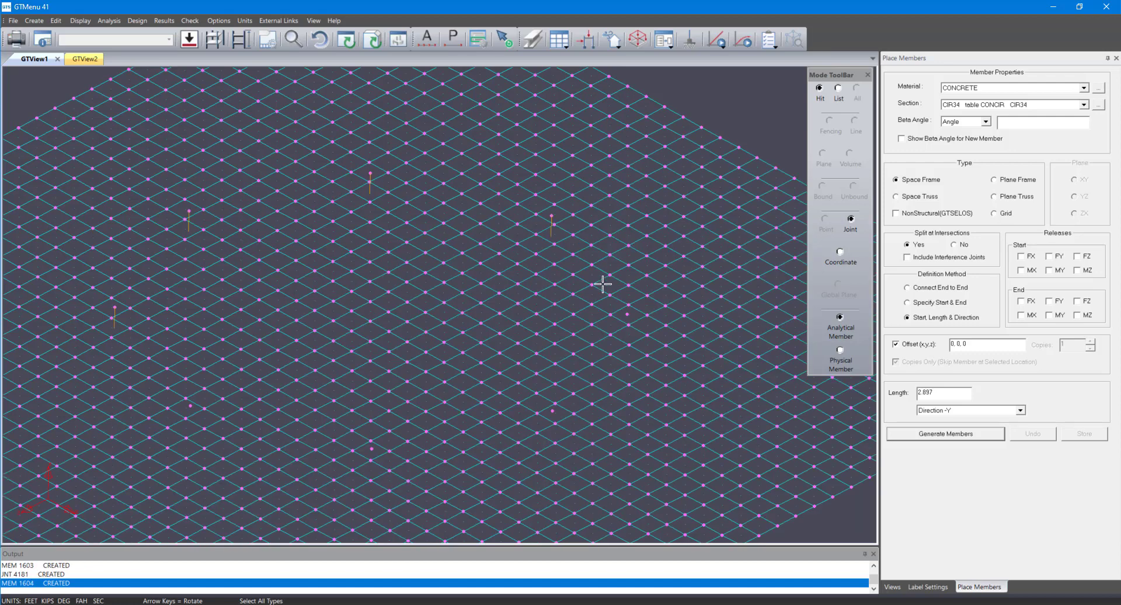
pyautogui.click(632, 316)
pyautogui.click(552, 411)
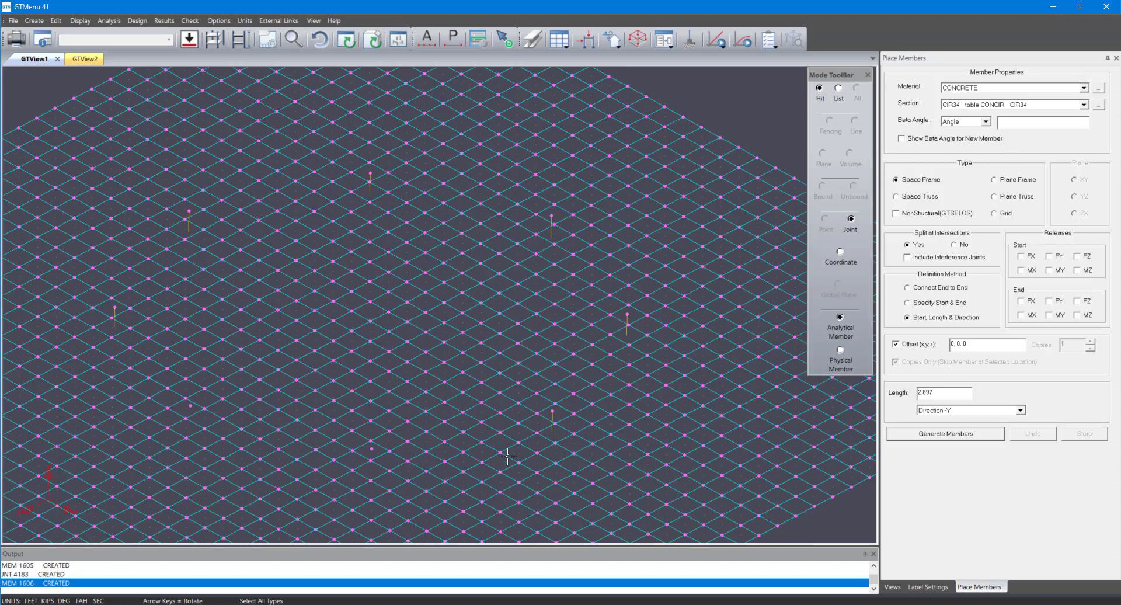
pyautogui.click(371, 449)
pyautogui.click(191, 406)
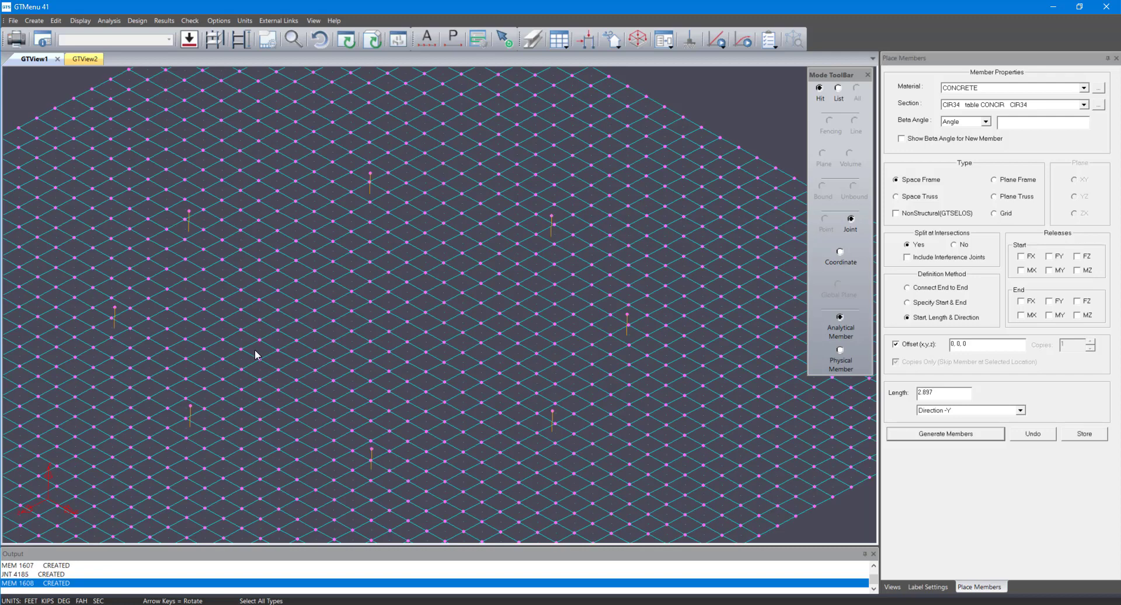
pyautogui.click(1074, 434)
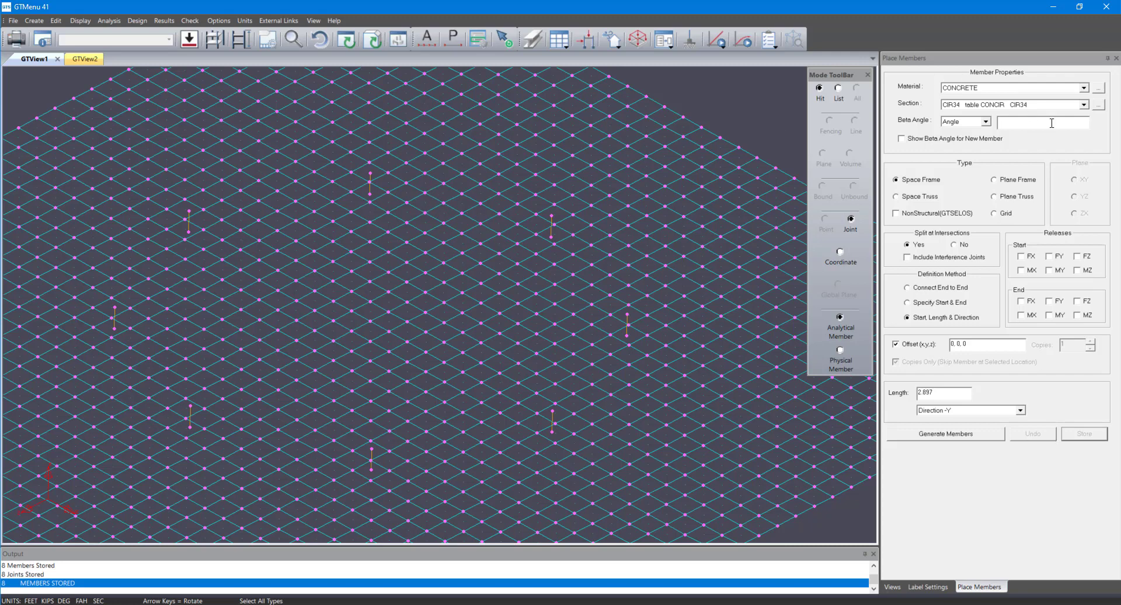
# Step: Create and store a new material named stiff and make it the material for the next members
pyautogui.click(1101, 89)
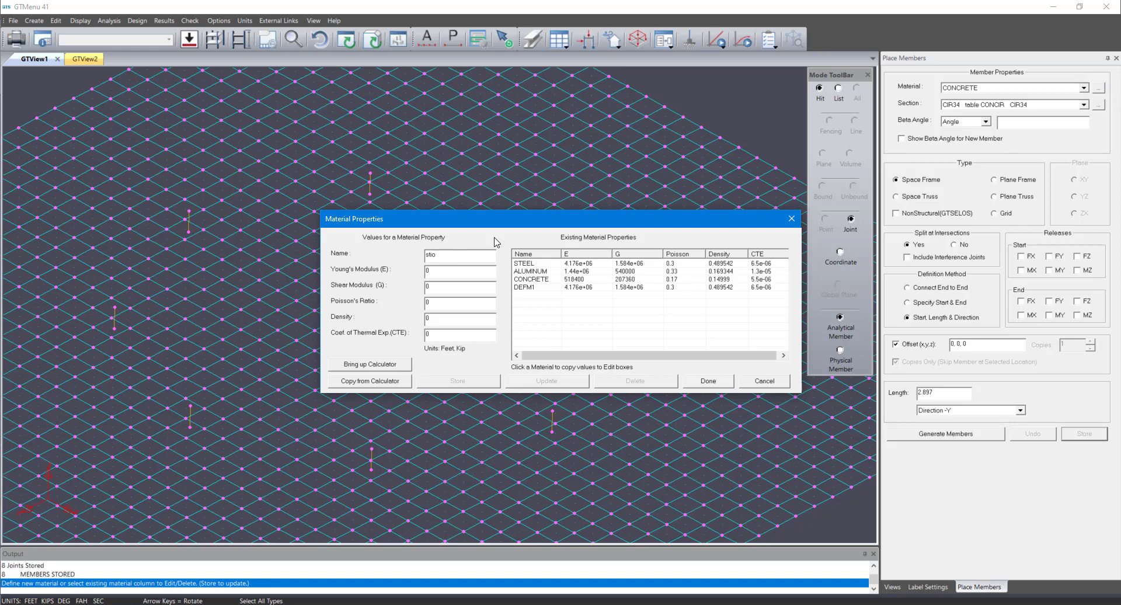
pyautogui.write('stiff')
pyautogui.press('Tab')
pyautogui.click(478, 381)
pyautogui.click(728, 384)
# Step: Store the circular concrete section CIR16 from the CONCIR table as the section for the new stiff members
pyautogui.click(1099, 105)
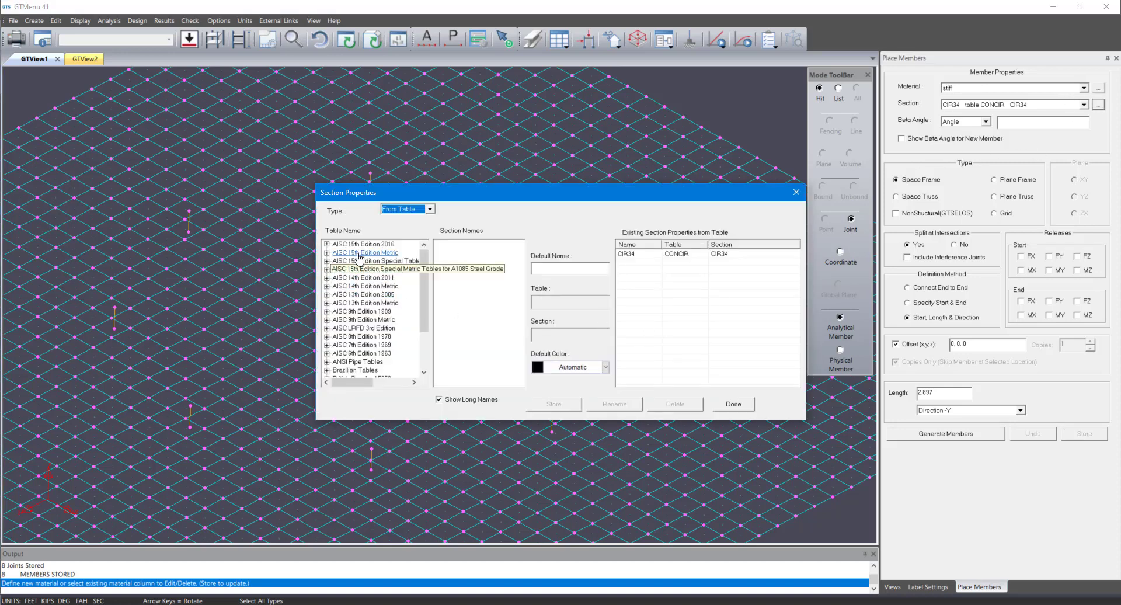
pyautogui.click(424, 364)
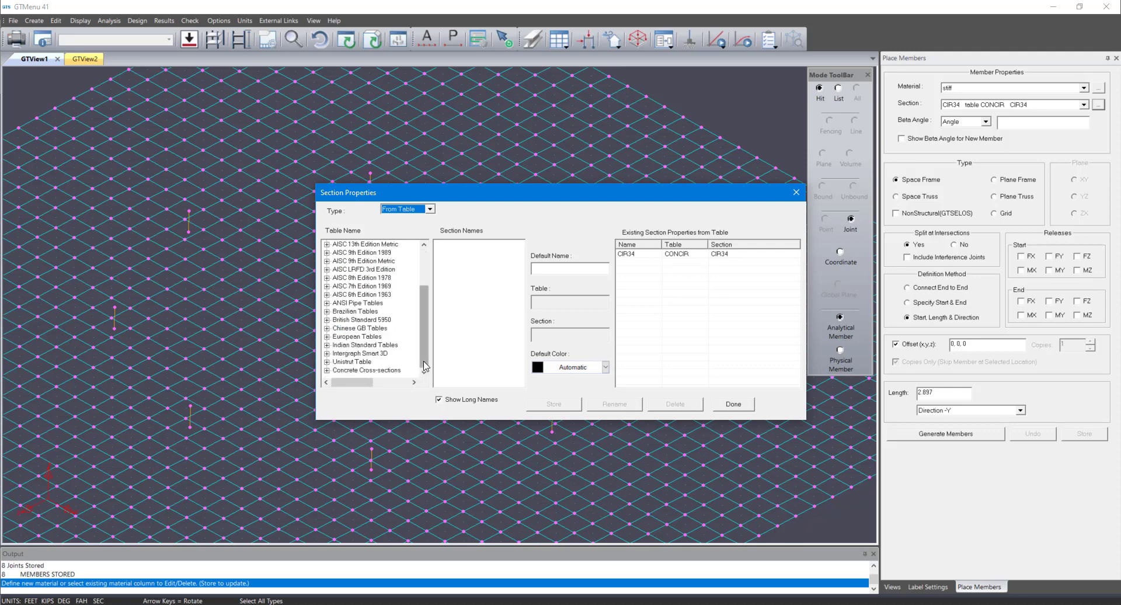
pyautogui.click(327, 370)
pyautogui.click(355, 362)
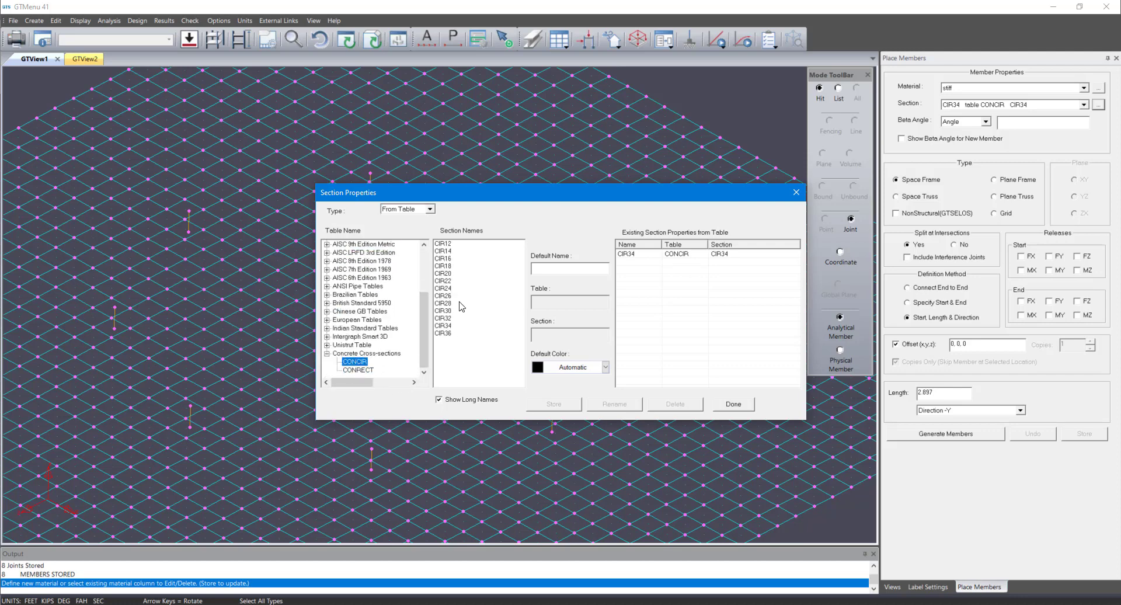
pyautogui.click(461, 258)
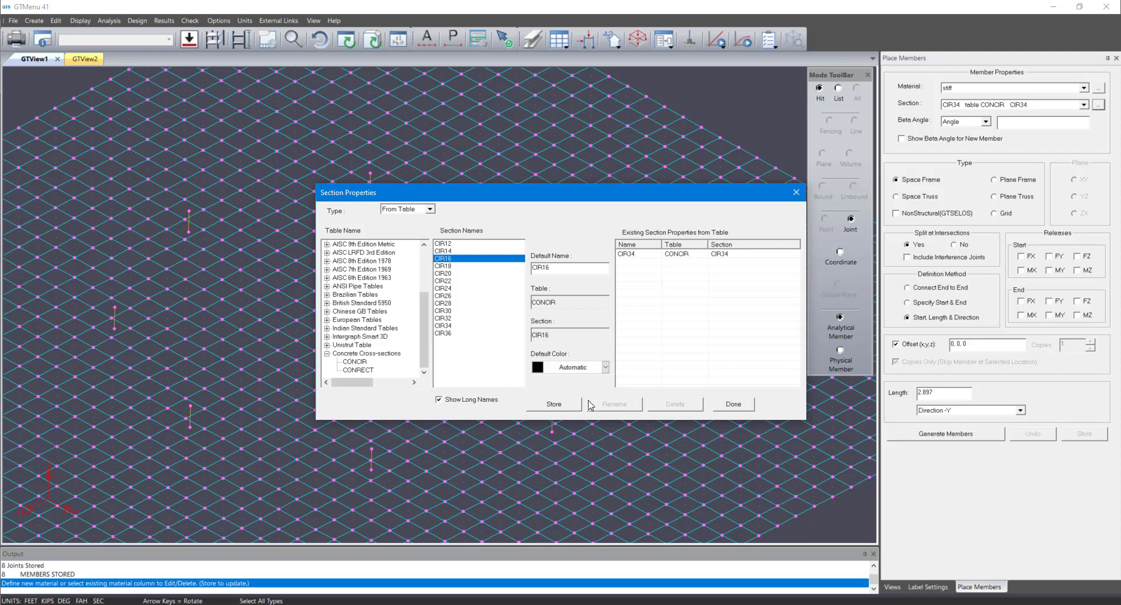
pyautogui.click(553, 404)
pyautogui.click(733, 404)
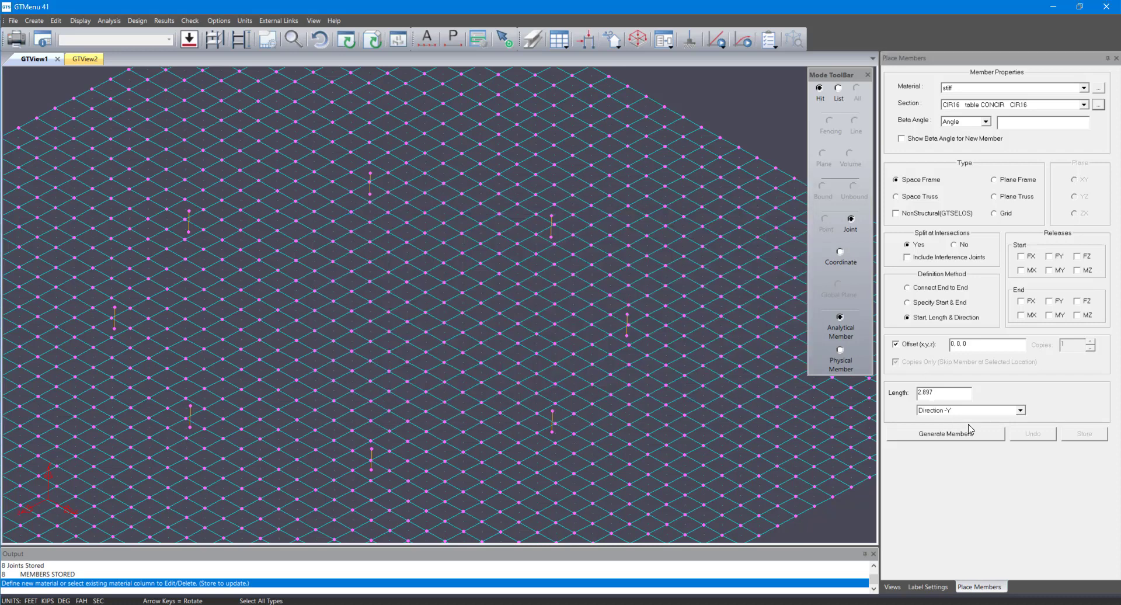
pyautogui.click(941, 290)
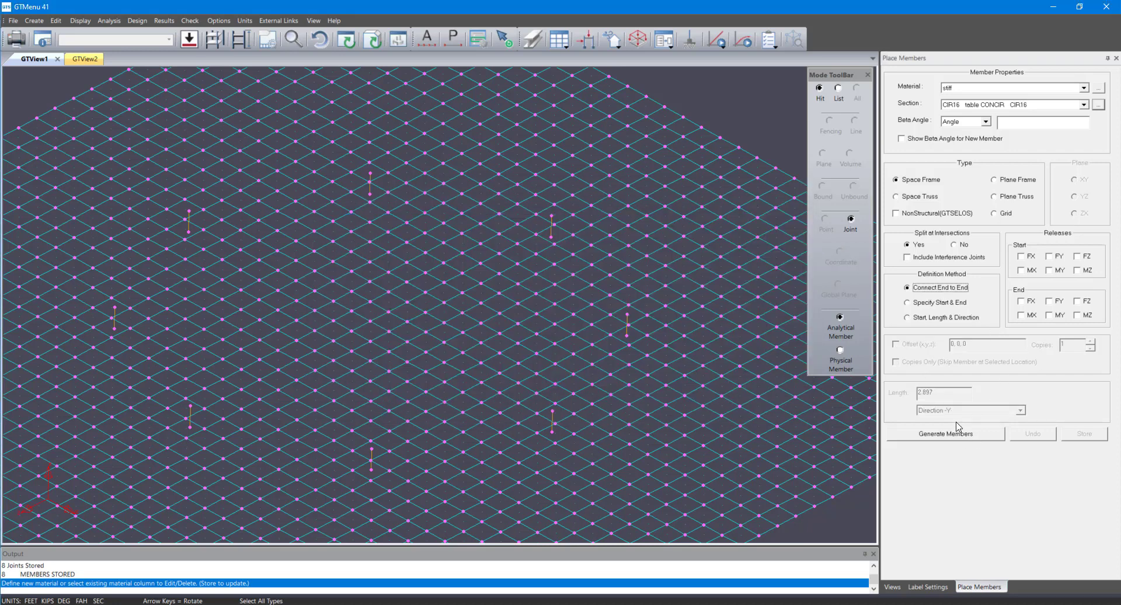
pyautogui.click(958, 435)
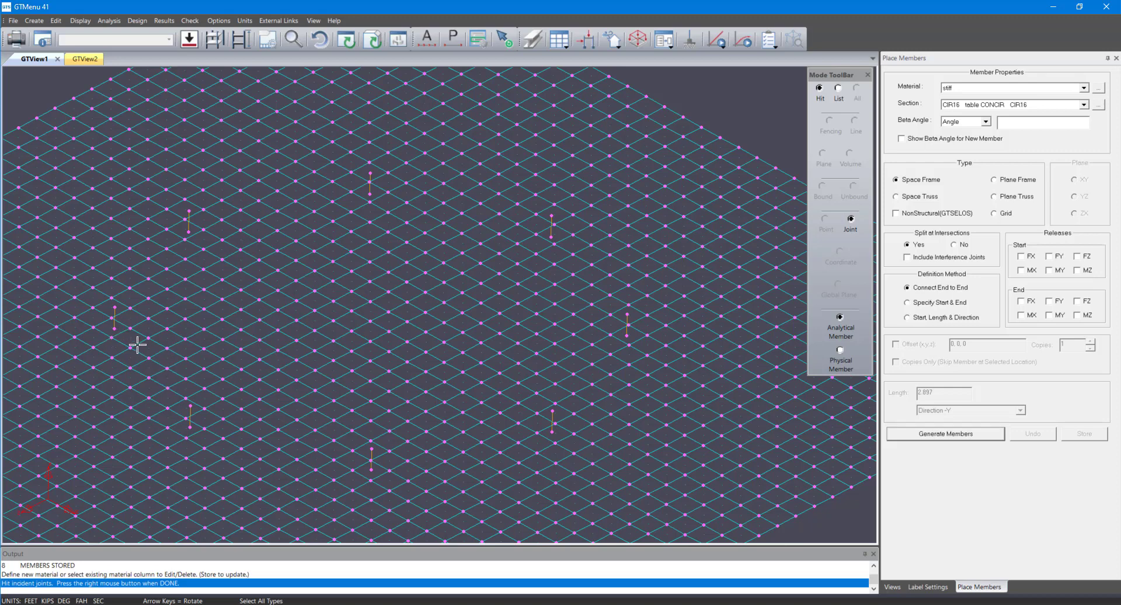
pyautogui.click(114, 329)
pyautogui.click(93, 347)
pyautogui.click(115, 328)
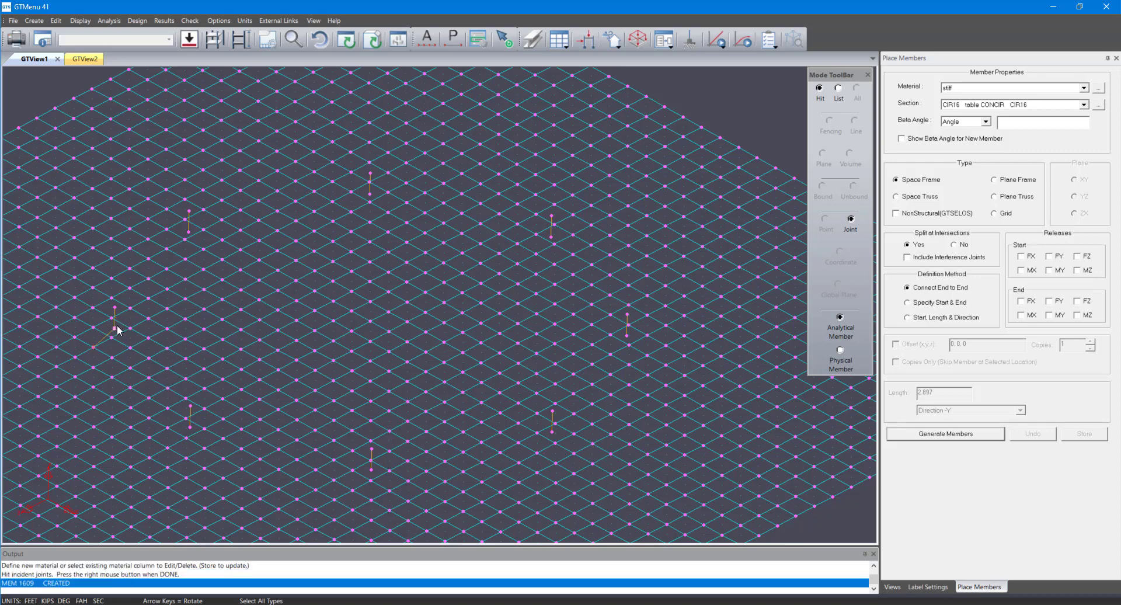
pyautogui.click(133, 328)
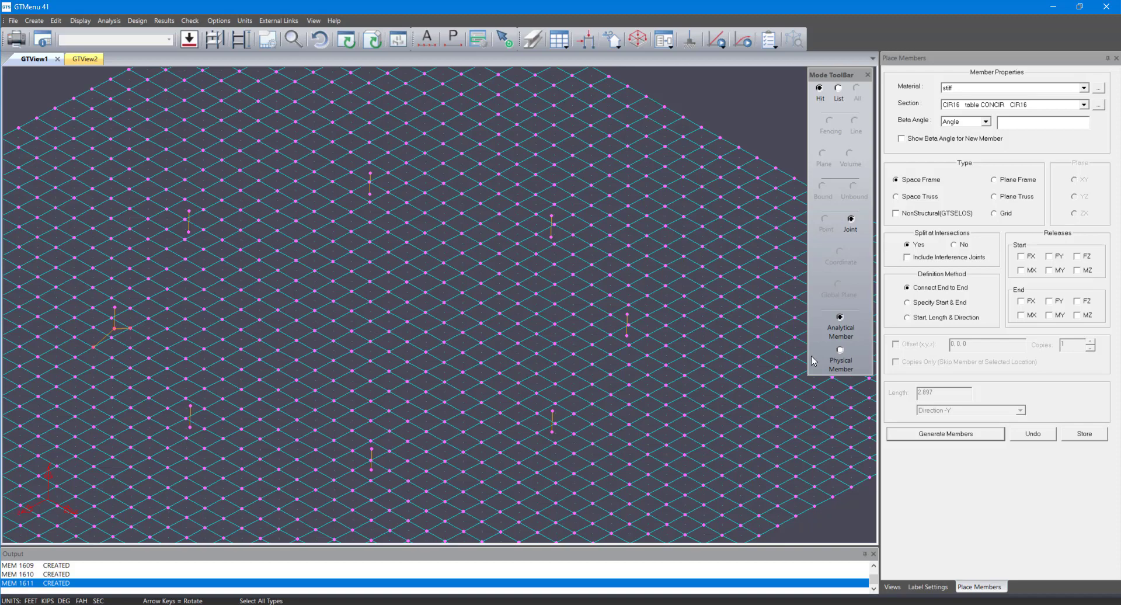
pyautogui.click(1032, 435)
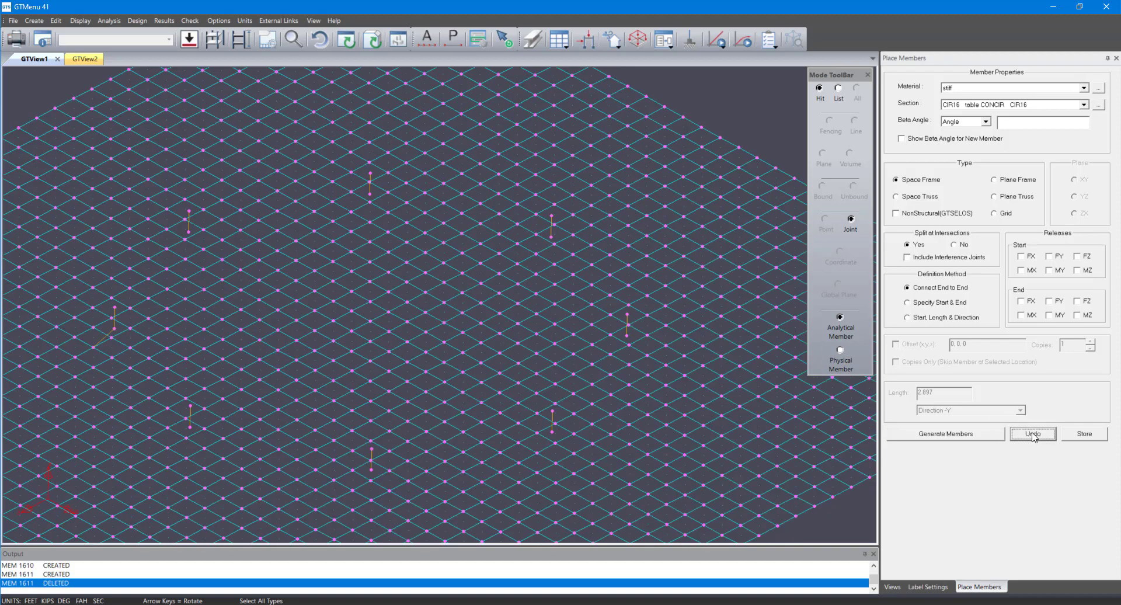
pyautogui.click(1032, 436)
pyautogui.click(1032, 436)
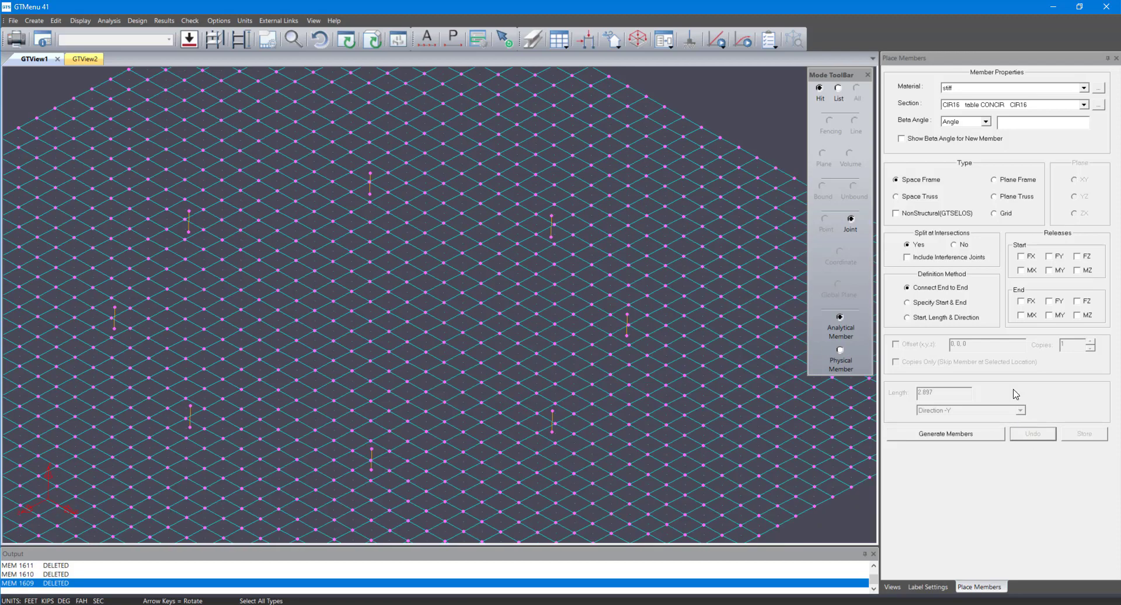
# Step: Define members by specified start and end, and link the leftmost pedestal's base to its four diagonal and side mat joints
pyautogui.click(933, 304)
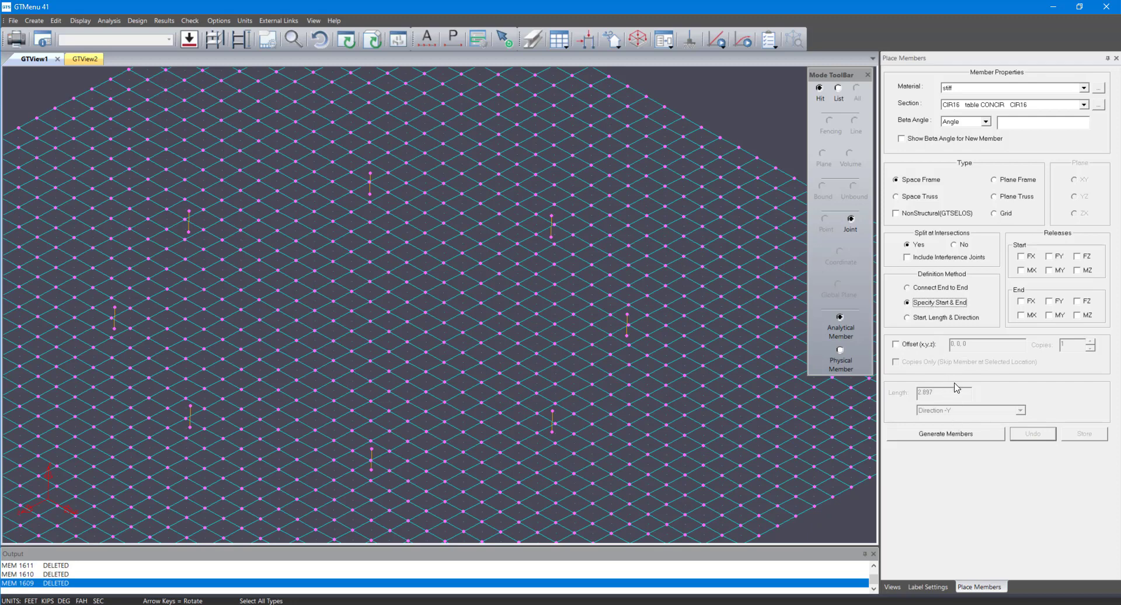
pyautogui.click(954, 435)
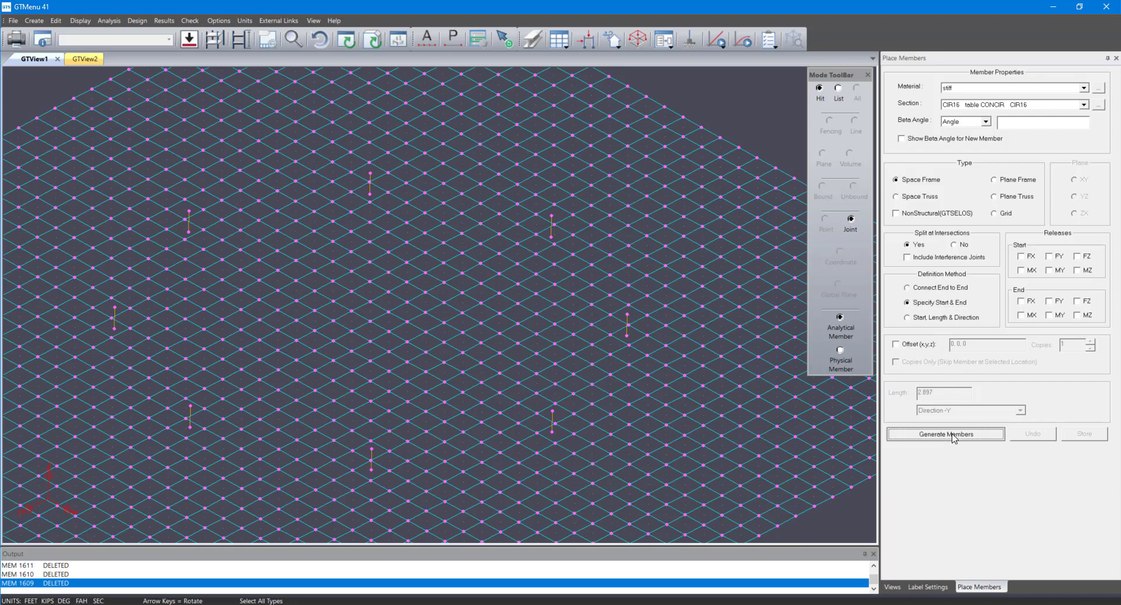
pyautogui.click(115, 329)
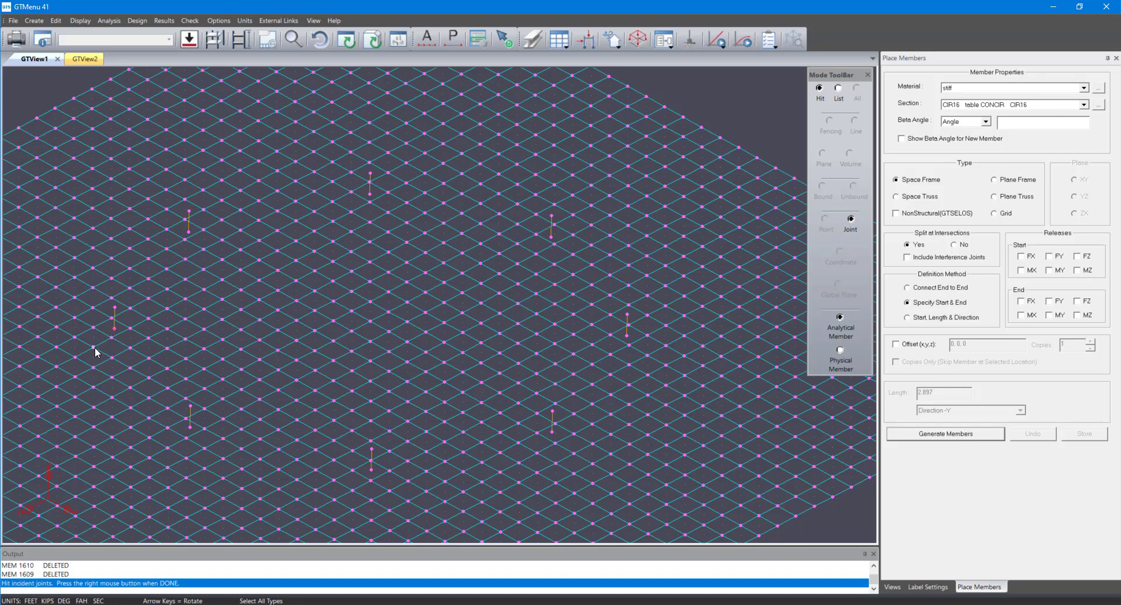
pyautogui.click(94, 348)
pyautogui.click(128, 328)
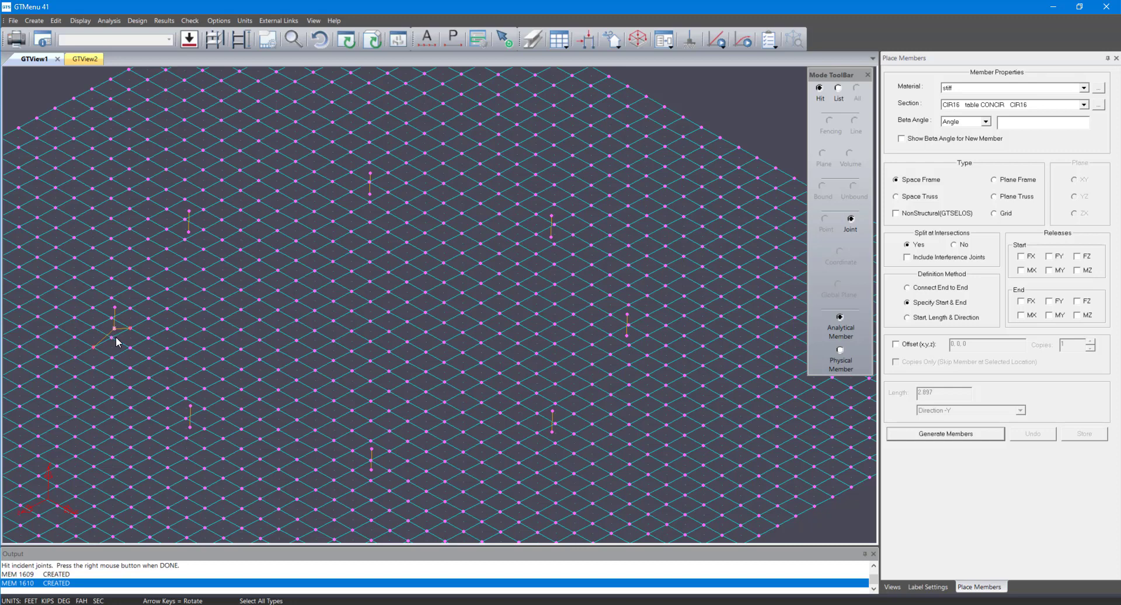
pyautogui.click(129, 349)
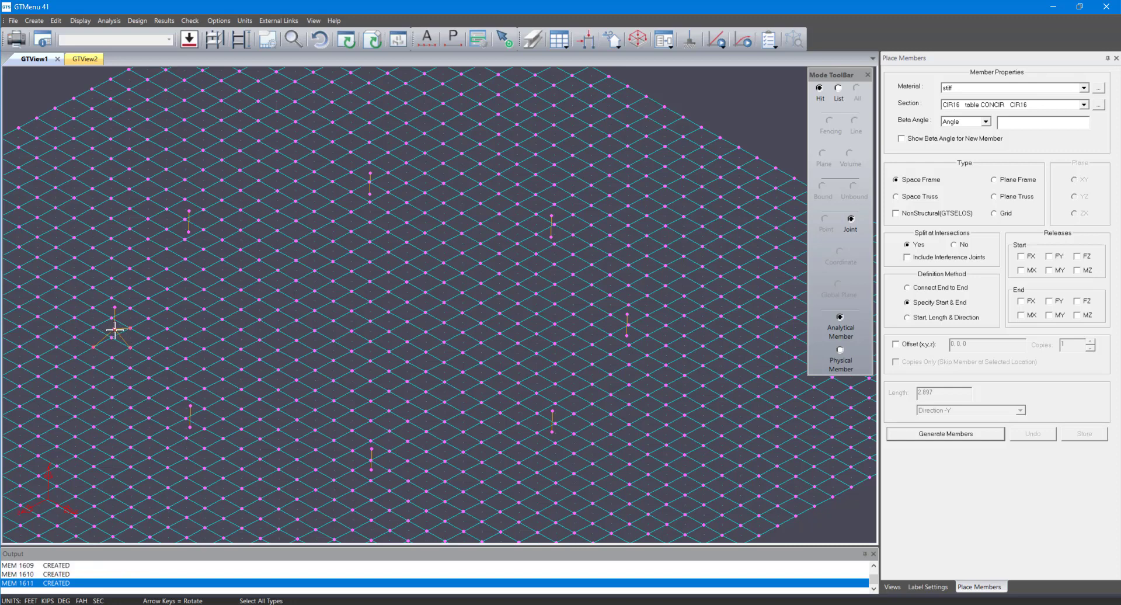
pyautogui.click(94, 328)
# Step: Link the base of the upper-left pedestal to four surrounding mat joints with stiff members
pyautogui.click(189, 232)
pyautogui.click(202, 249)
pyautogui.click(204, 229)
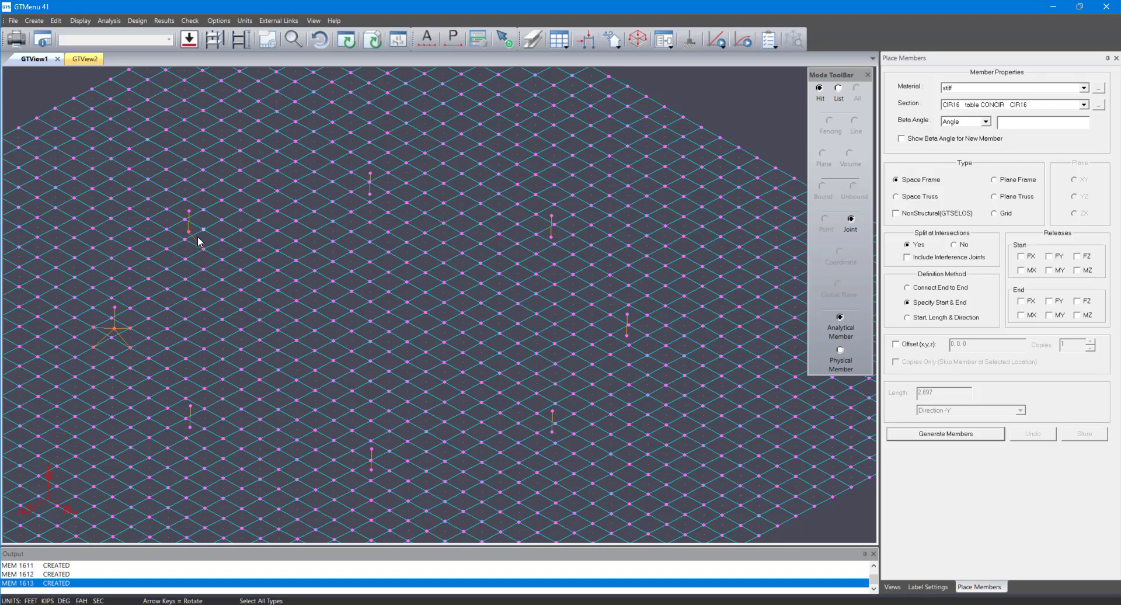
pyautogui.click(167, 249)
pyautogui.click(167, 230)
# Step: Link the base of the uppermost pedestal to four surrounding mat joints with stiff members
pyautogui.click(352, 211)
pyautogui.click(351, 192)
pyautogui.click(388, 191)
pyautogui.click(388, 212)
# Step: Link the base of the upper-right pedestal to four surrounding mat joints with stiff members
pyautogui.click(536, 254)
pyautogui.click(573, 235)
pyautogui.click(572, 254)
pyautogui.click(537, 235)
# Step: Link the base of the rightmost pedestal to four surrounding mat joints with stiff members
pyautogui.click(647, 335)
pyautogui.click(942, 434)
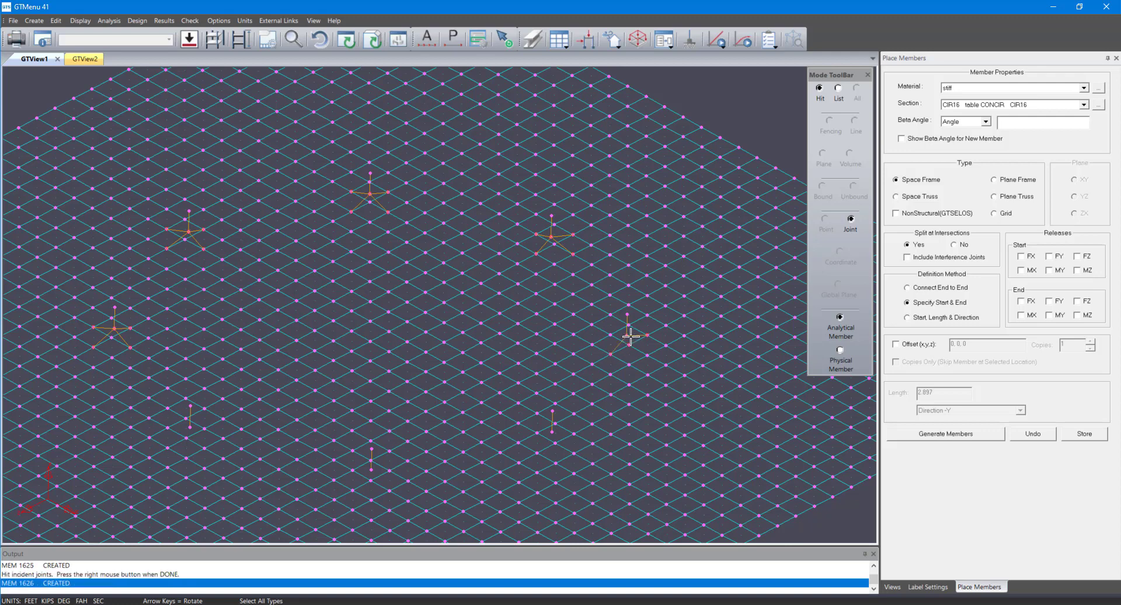
pyautogui.click(628, 335)
pyautogui.click(648, 356)
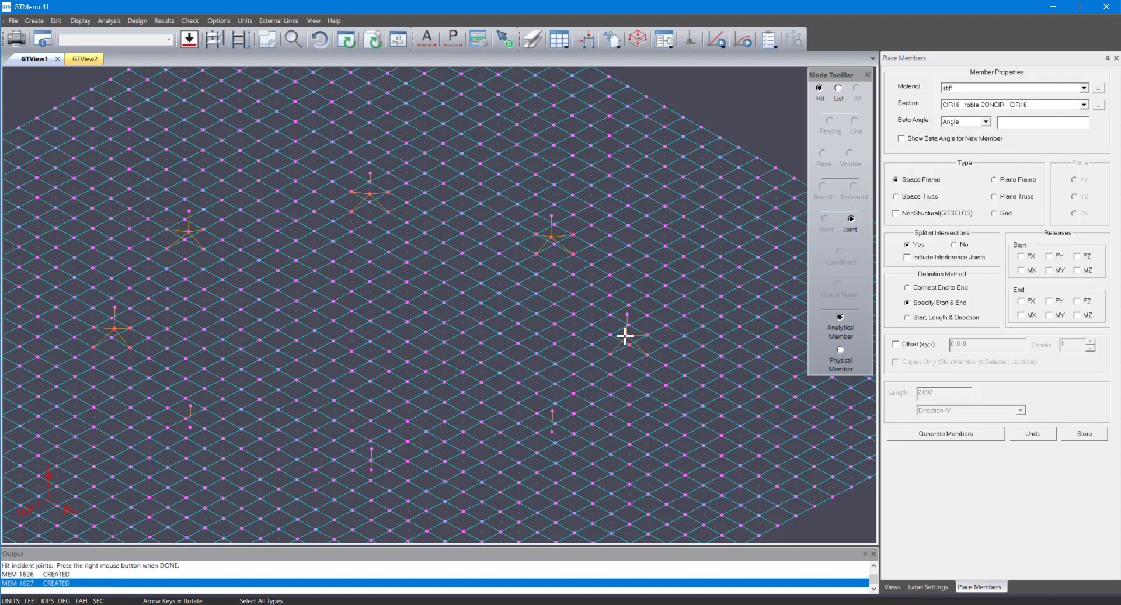
pyautogui.click(627, 336)
pyautogui.click(611, 335)
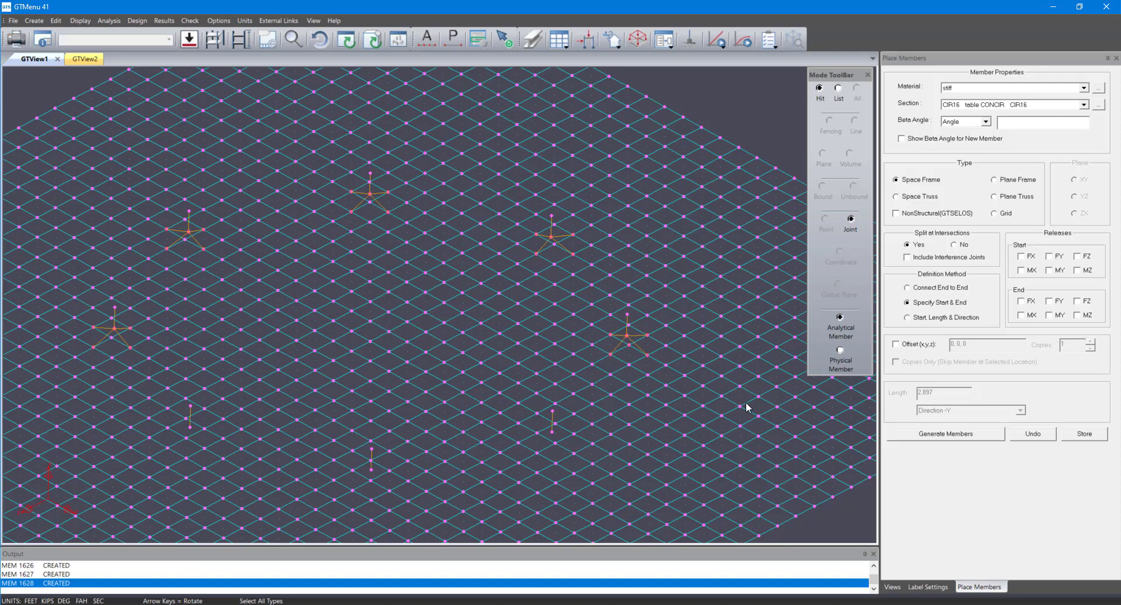
# Step: Generate stiff members from the lower-right pedestal's base to four surrounding mat joints
pyautogui.click(933, 437)
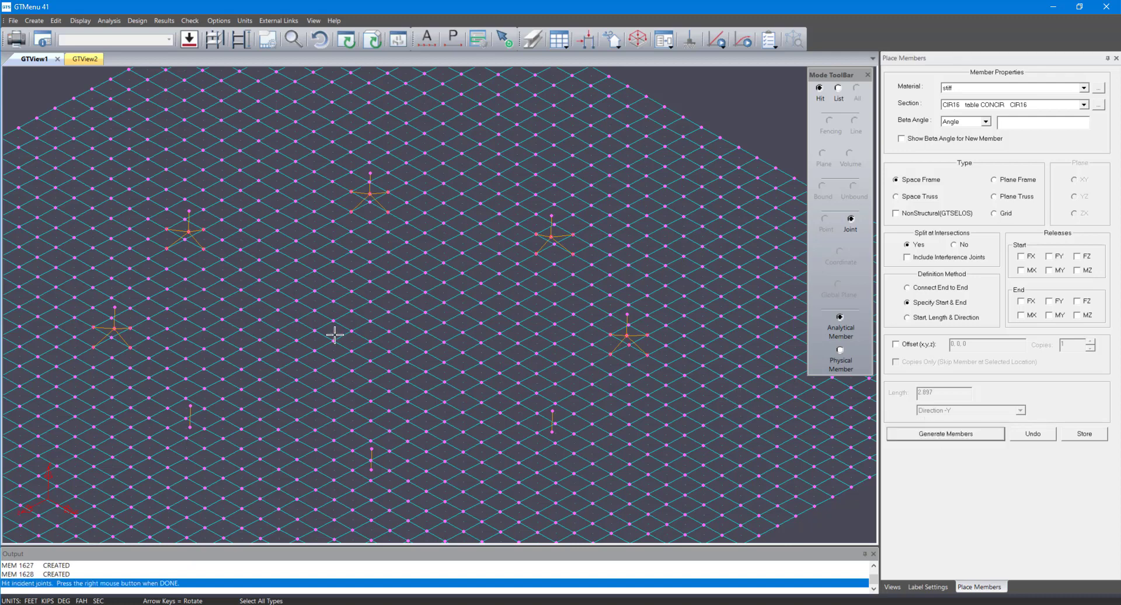
pyautogui.click(552, 433)
pyautogui.click(574, 452)
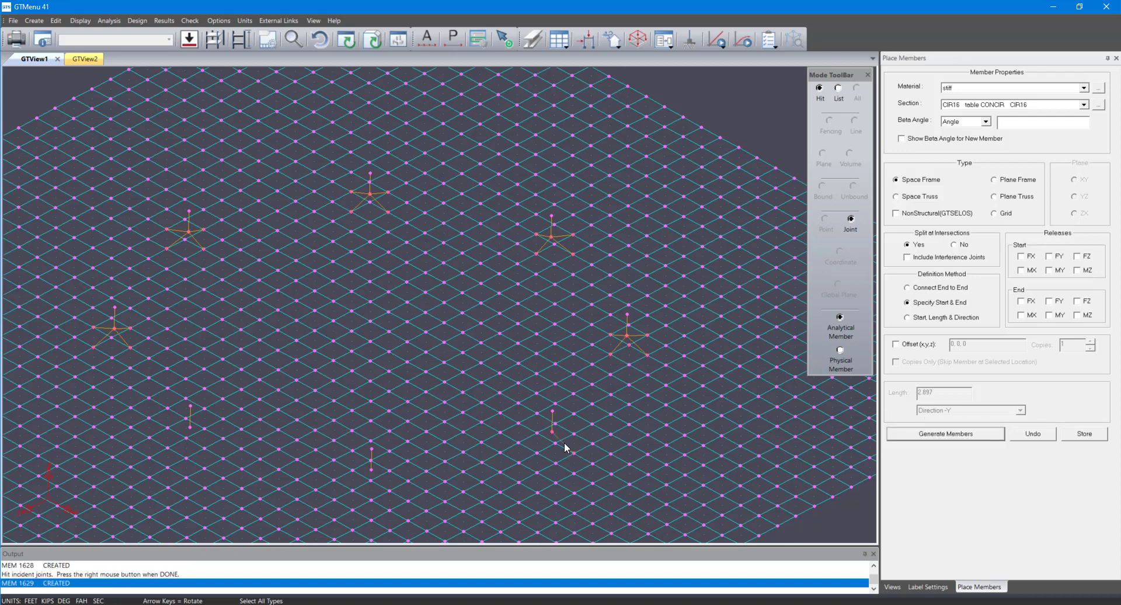
pyautogui.click(552, 432)
pyautogui.click(538, 453)
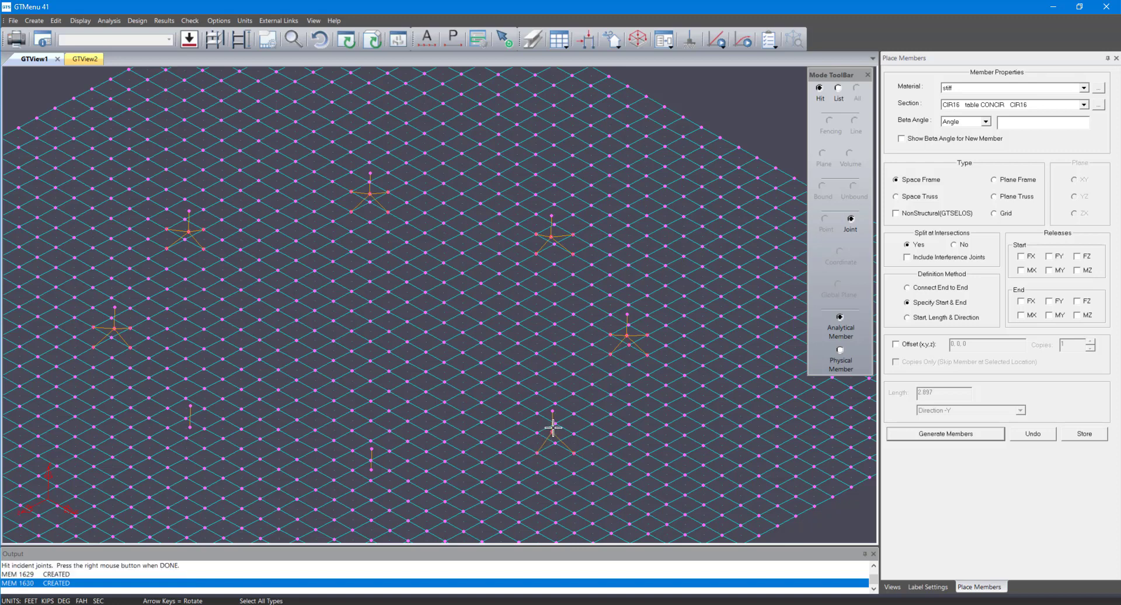
pyautogui.click(553, 432)
pyautogui.click(574, 433)
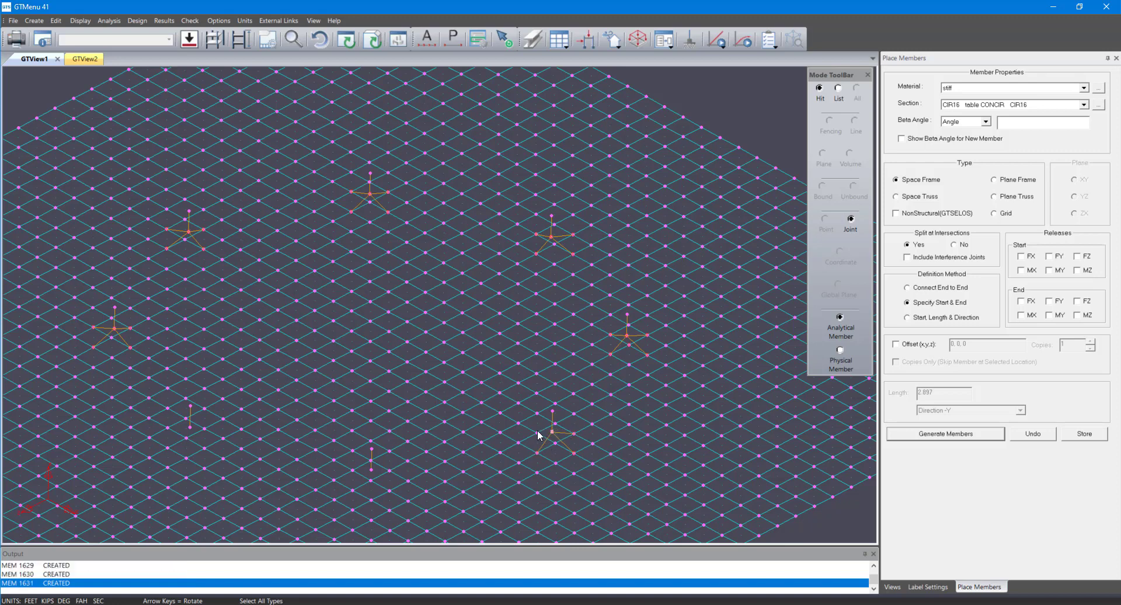
pyautogui.click(536, 432)
# Step: Generate stiff members from the lowermost pedestal's base to four surrounding mat joints
pyautogui.click(372, 469)
pyautogui.click(390, 490)
pyautogui.click(372, 469)
pyautogui.click(390, 470)
pyautogui.click(353, 490)
pyautogui.click(371, 469)
pyautogui.click(353, 470)
# Step: Generate stiff members from the lower-left pedestal's base to four surrounding mat joints and store all the new link members
pyautogui.click(190, 427)
pyautogui.click(204, 449)
pyautogui.click(190, 427)
pyautogui.click(204, 428)
pyautogui.click(186, 427)
pyautogui.click(168, 448)
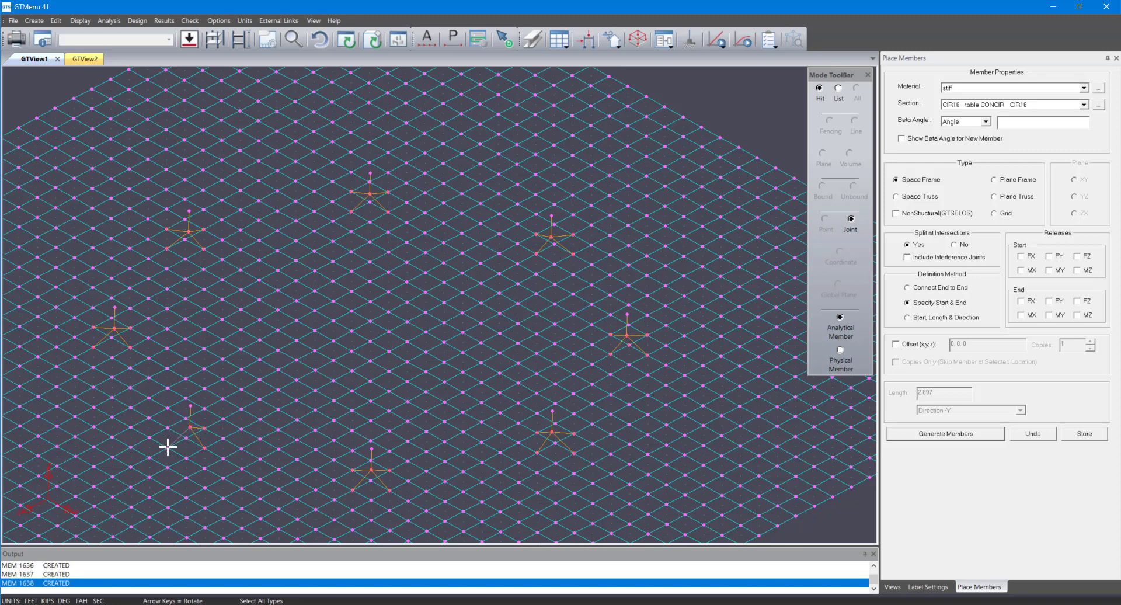
pyautogui.click(191, 427)
pyautogui.click(168, 426)
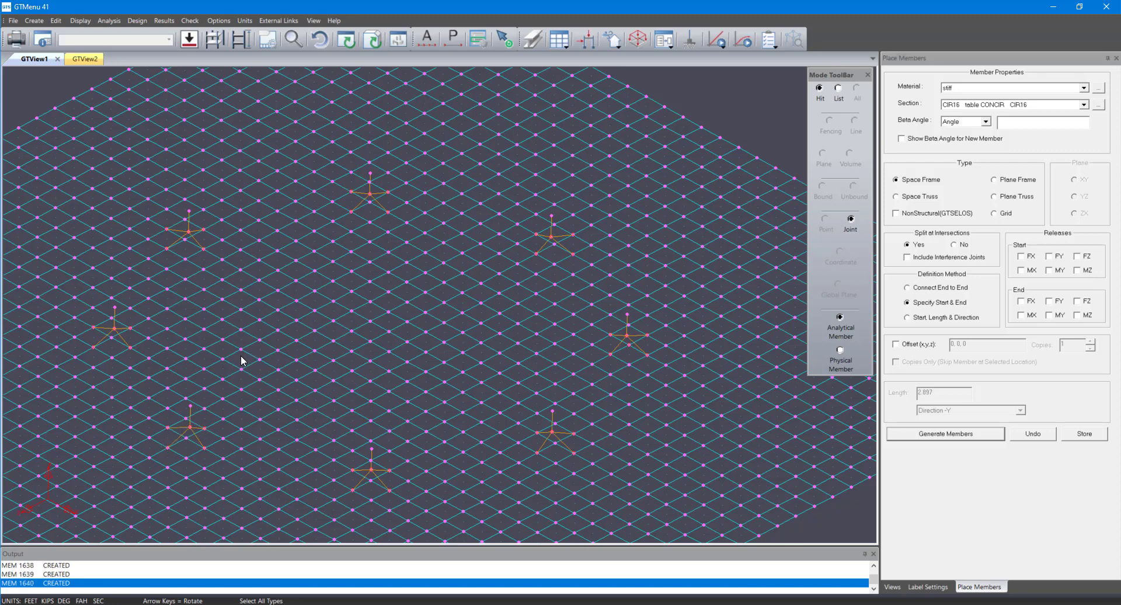
pyautogui.click(1064, 436)
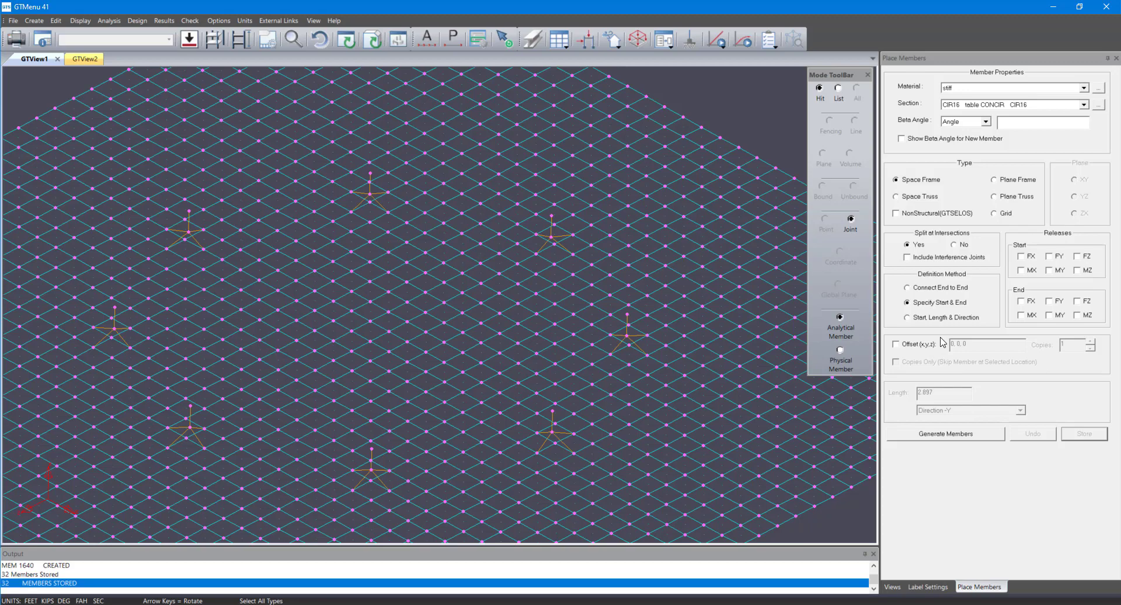
# Step: Examine the stored link members around all eight pedestals from a steeper viewing angle
pyautogui.press('Down')
pyautogui.press('Down')
pyautogui.press('Down')
pyautogui.press('Down')
pyautogui.press('Down')
pyautogui.press('Down')
pyautogui.press('Down')
pyautogui.press('Down')
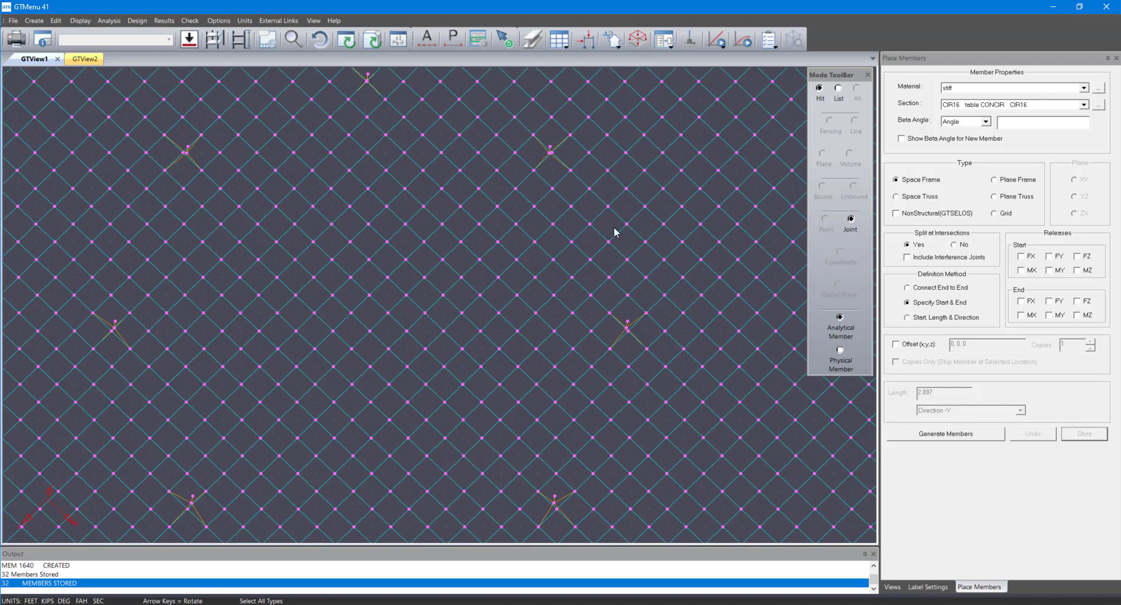
pyautogui.scroll(-3, 616, 230)
pyautogui.moveTo(651, 248); pyautogui.dragTo(647, 198, button='middle')
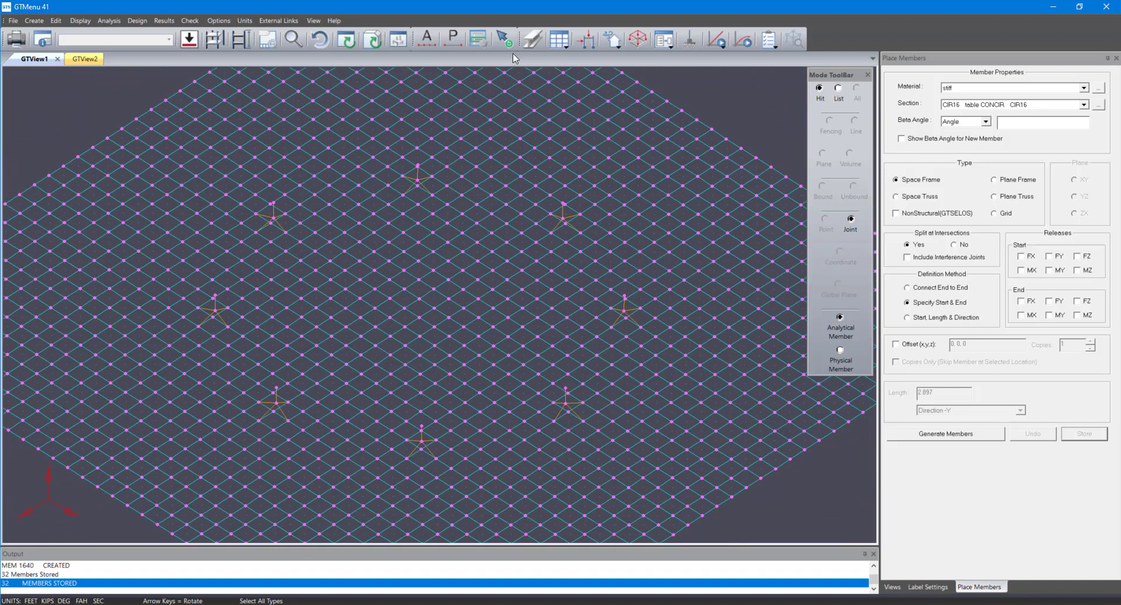
# Step: Display the mat, pedestals and link members as solids and examine the entire model
pyautogui.click(374, 40)
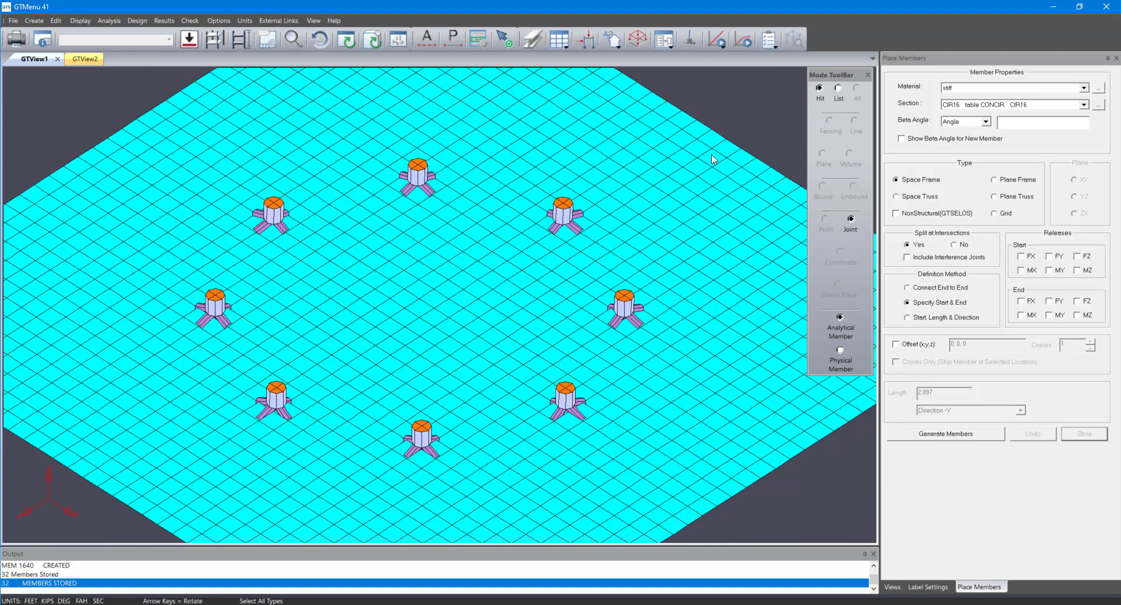
pyautogui.scroll(-5, 711, 159)
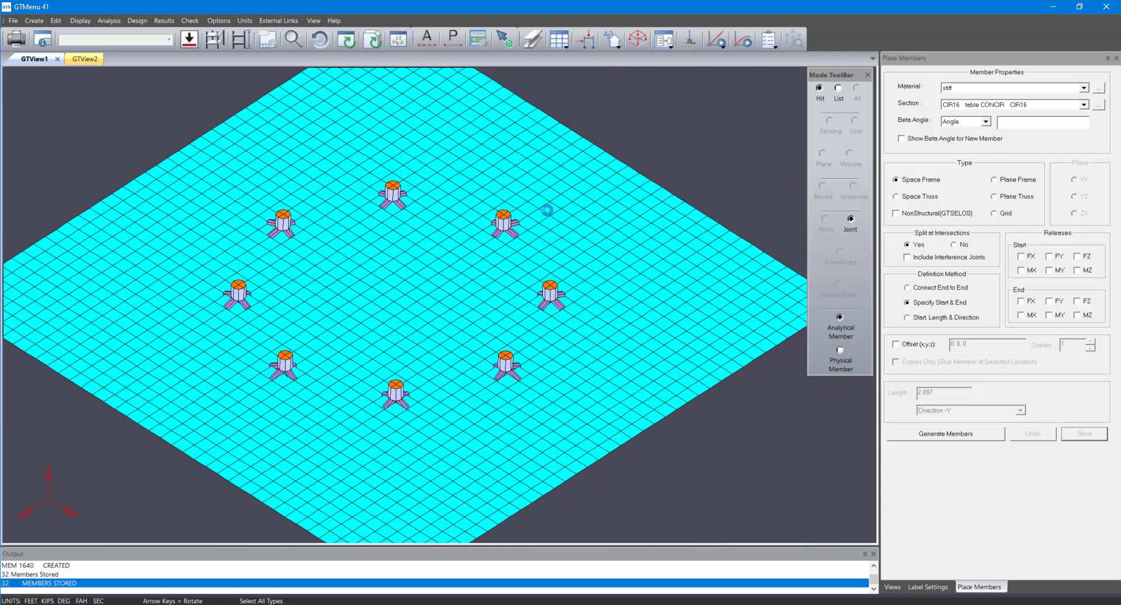
pyautogui.scroll(-3, 547, 210)
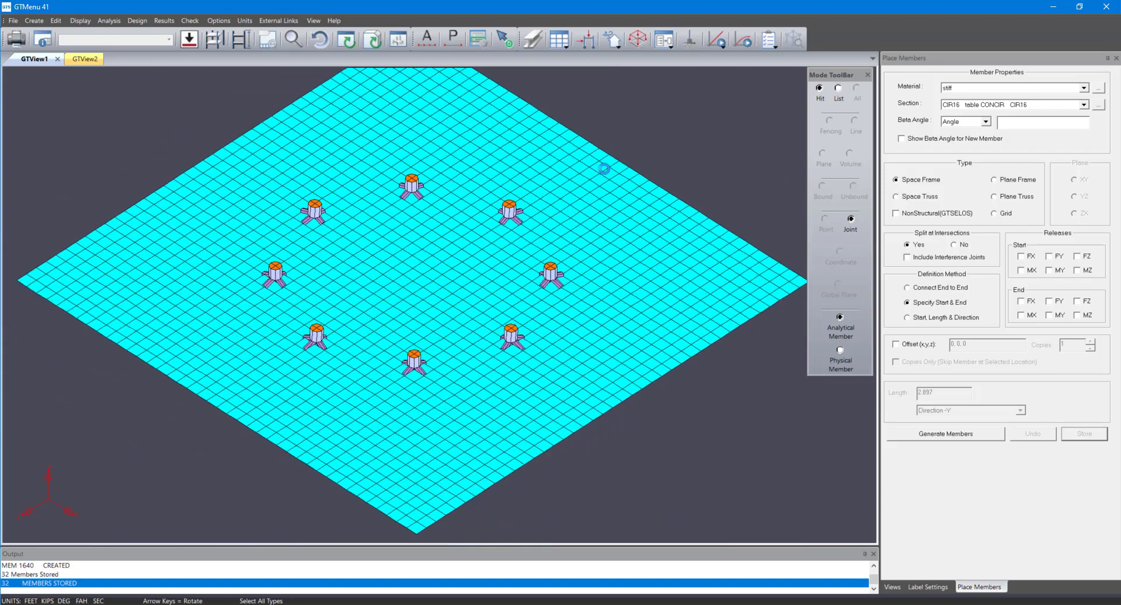
pyautogui.scroll(-3, 604, 169)
pyautogui.moveTo(599, 178); pyautogui.dragTo(559, 208, button='middle')
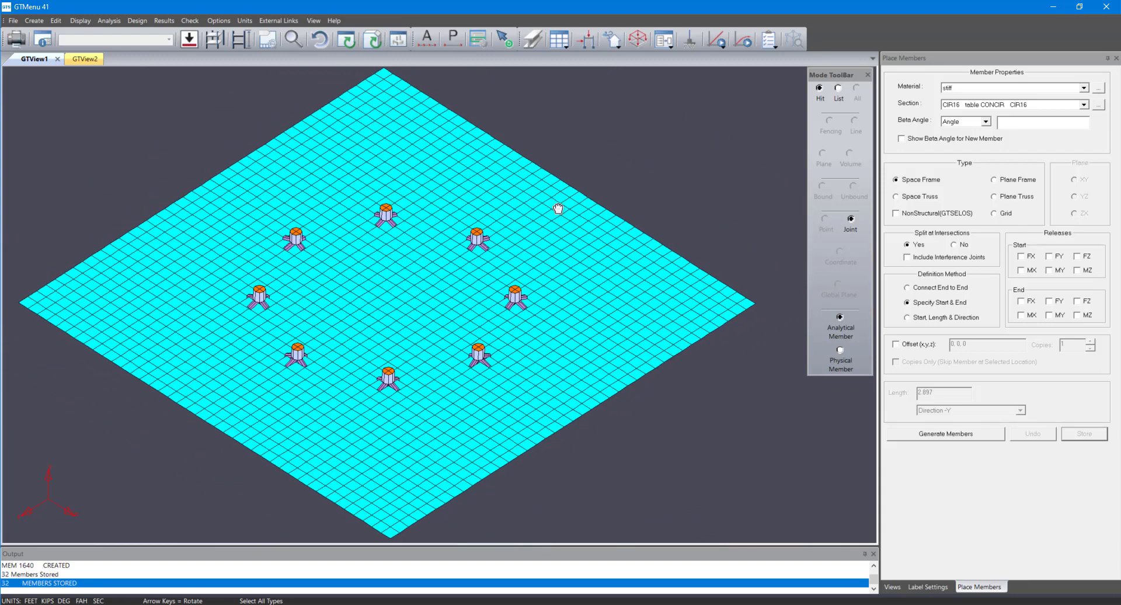
pyautogui.click(13, 20)
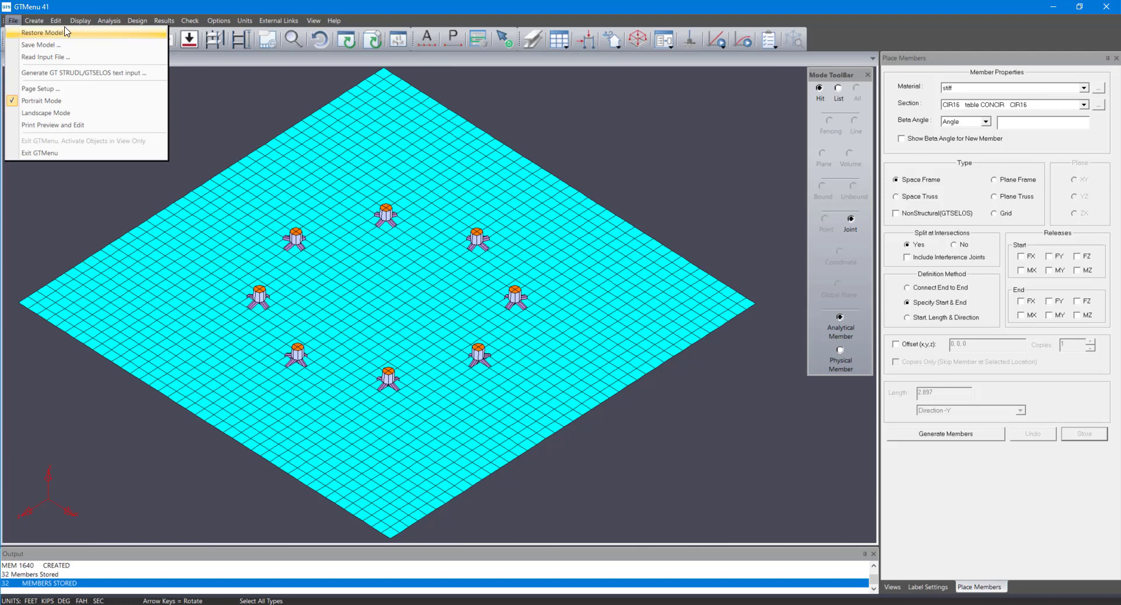
pyautogui.click(46, 33)
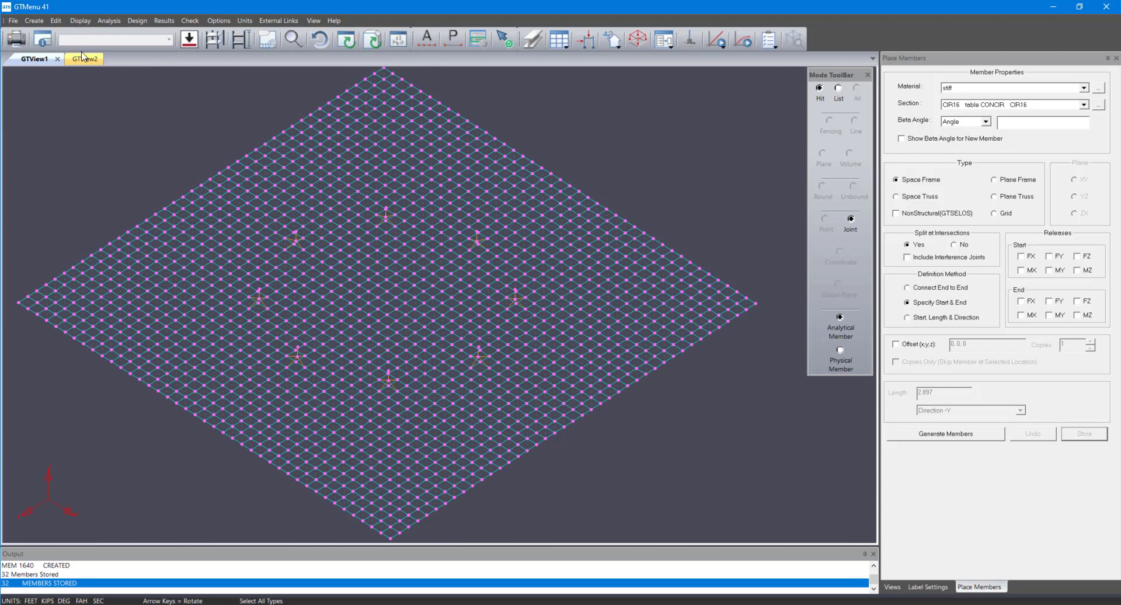
# Step: Create a new empty group named snodes for the mat joints
pyautogui.click(34, 21)
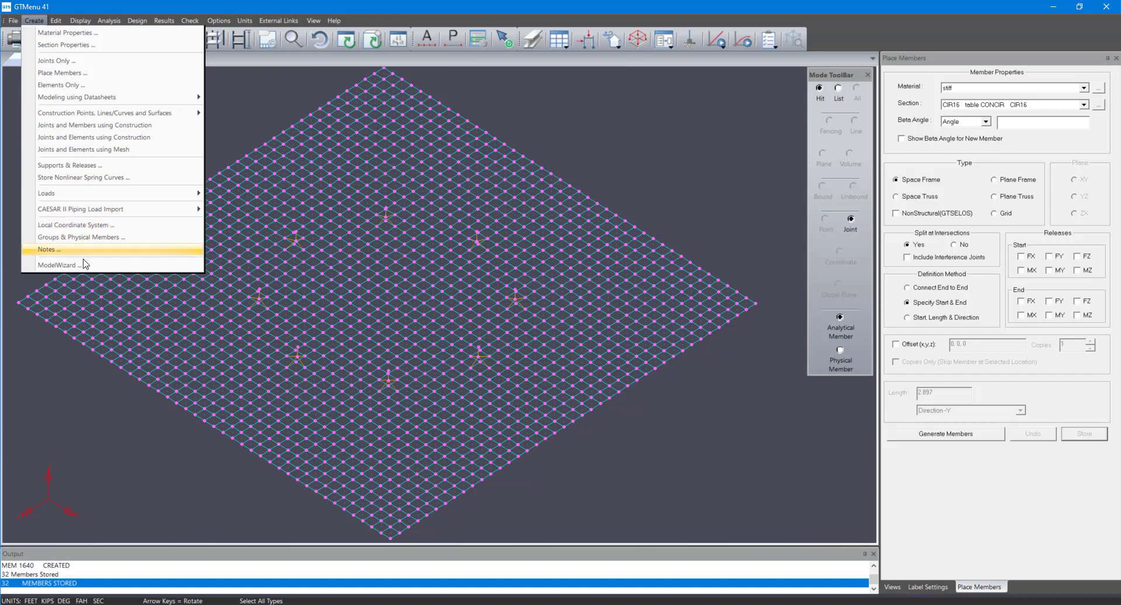
pyautogui.click(91, 237)
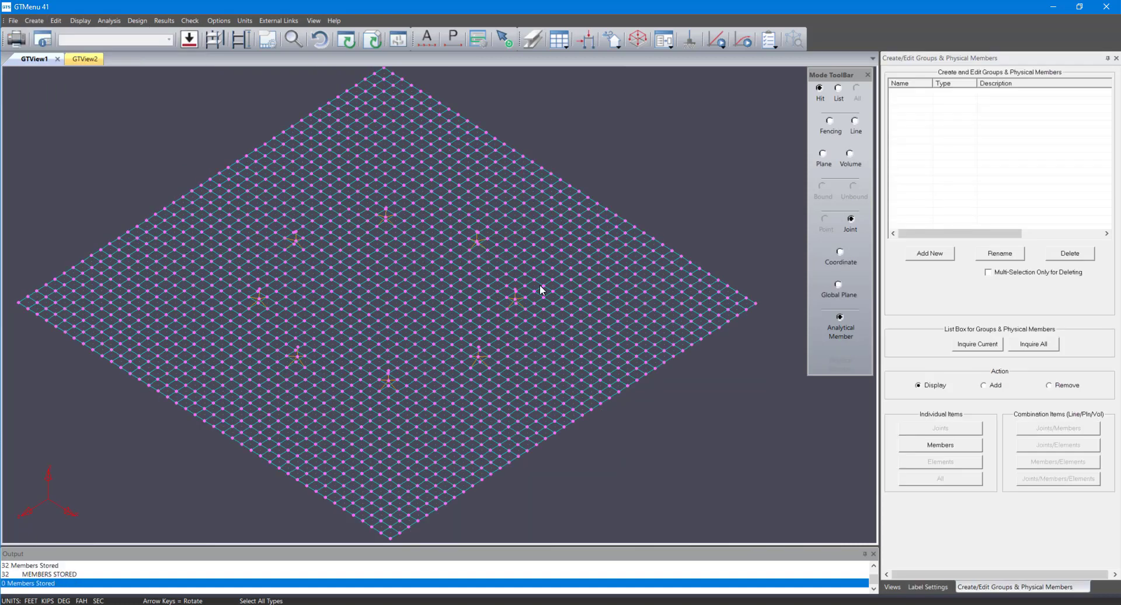
pyautogui.click(931, 254)
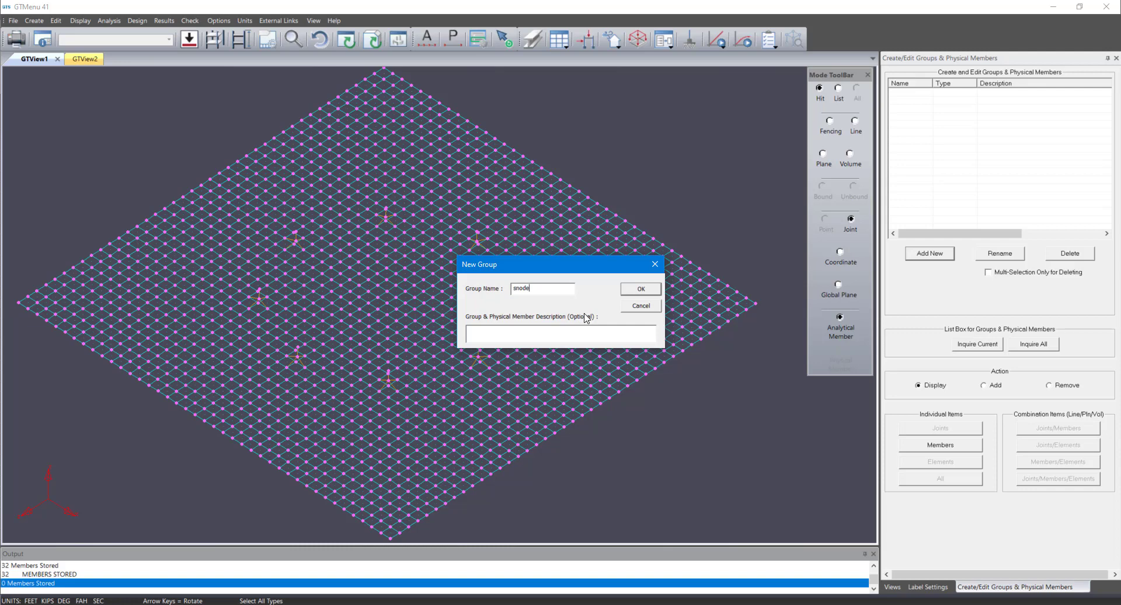
pyautogui.click(641, 290)
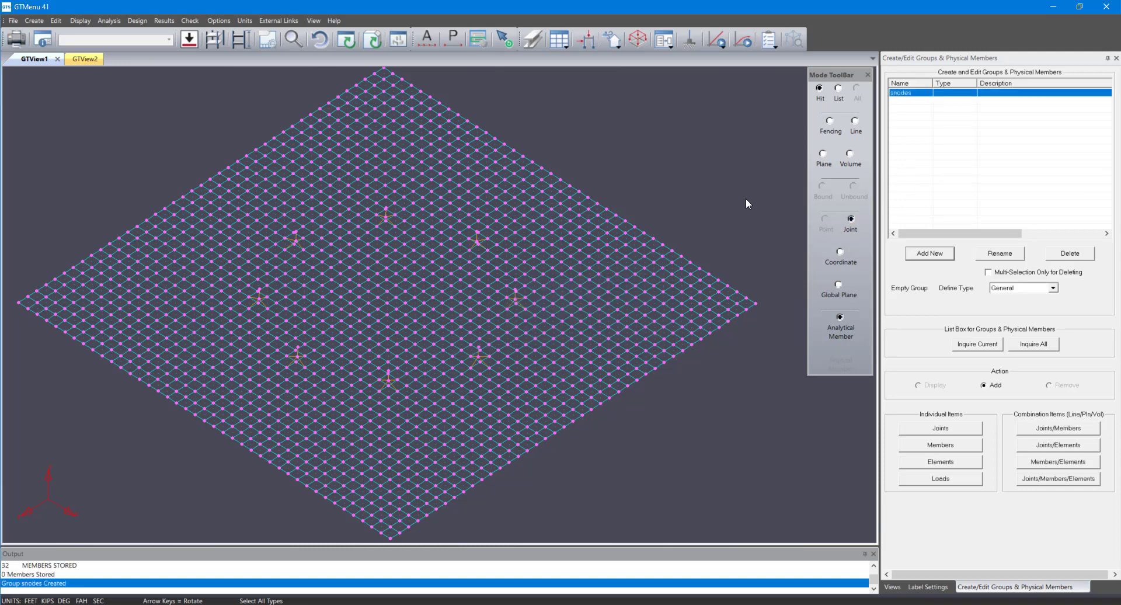
# Step: Add all mat joints to the snodes group with a rectangular fence around the mat in the XY view
pyautogui.click(736, 144)
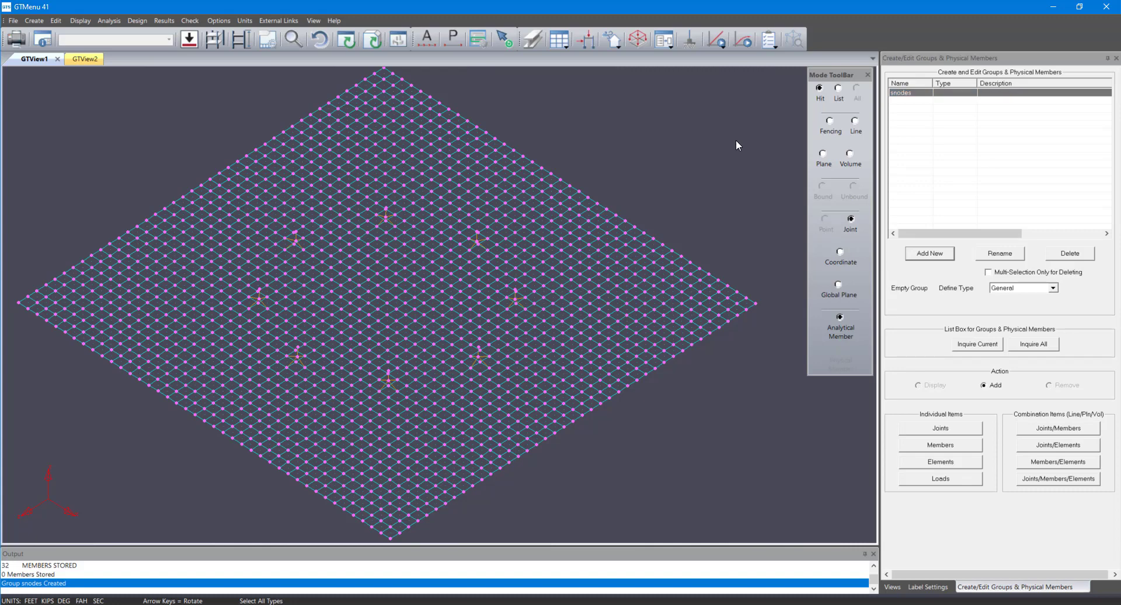
pyautogui.press('z')
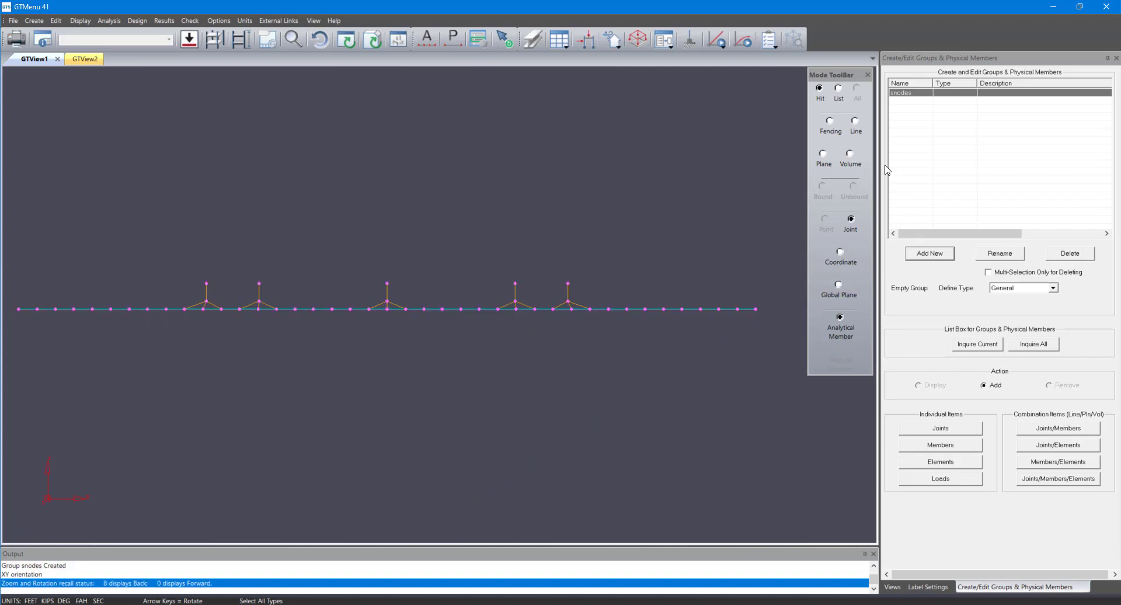
pyautogui.click(830, 120)
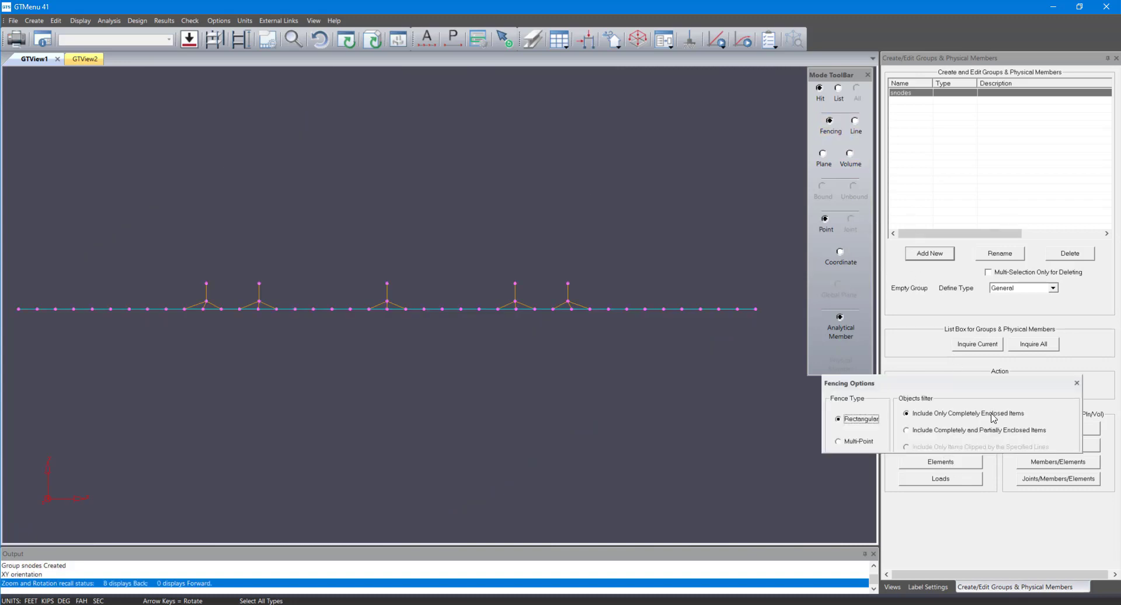
pyautogui.moveTo(986, 388); pyautogui.dragTo(782, 444)
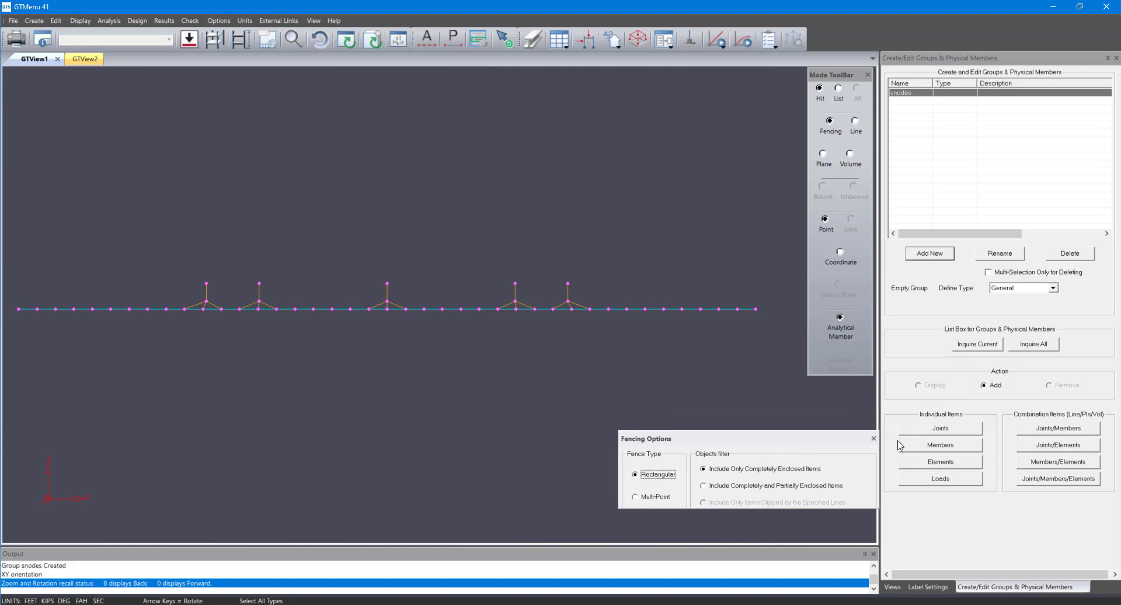
pyautogui.click(941, 428)
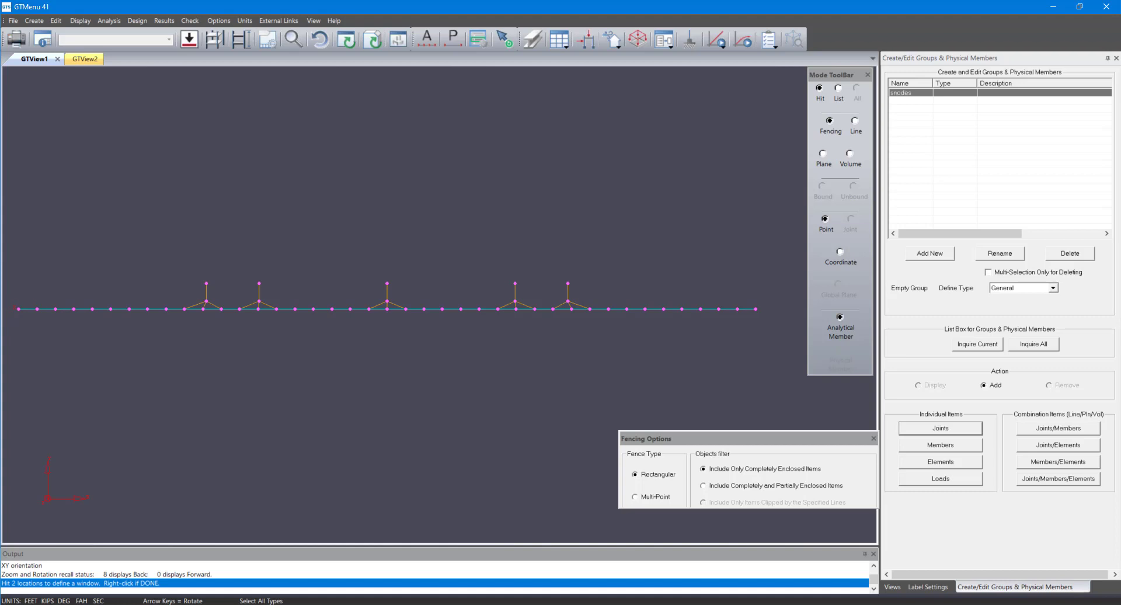
pyautogui.click(769, 360)
pyautogui.click(541, 338)
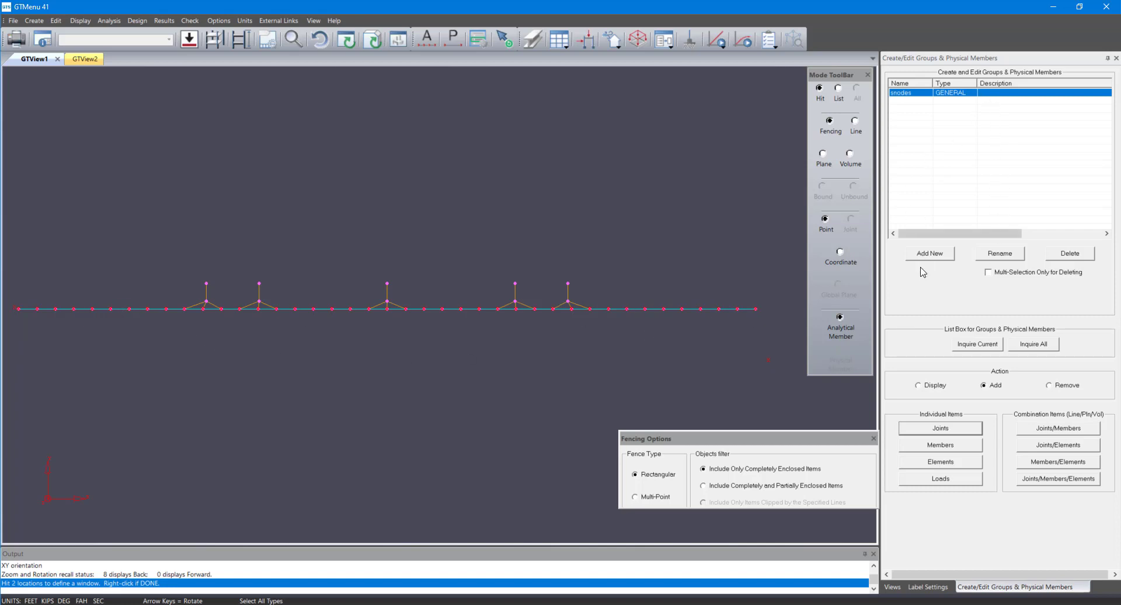
# Step: Create a group named plates and add all mat elements to it with a rectangular fence around the mat
pyautogui.click(940, 257)
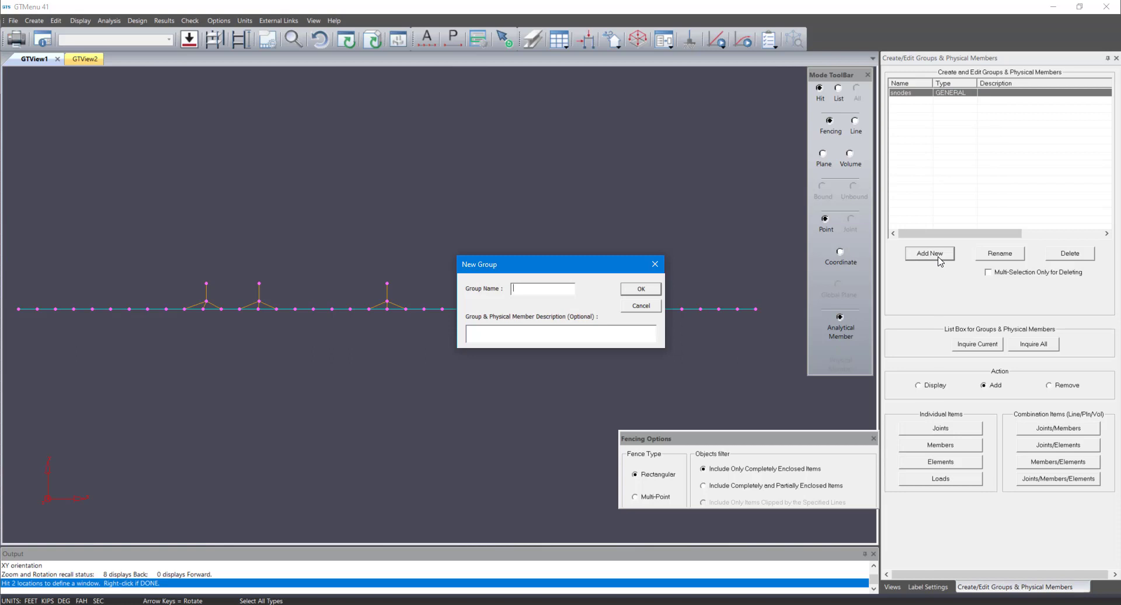
pyautogui.click(640, 289)
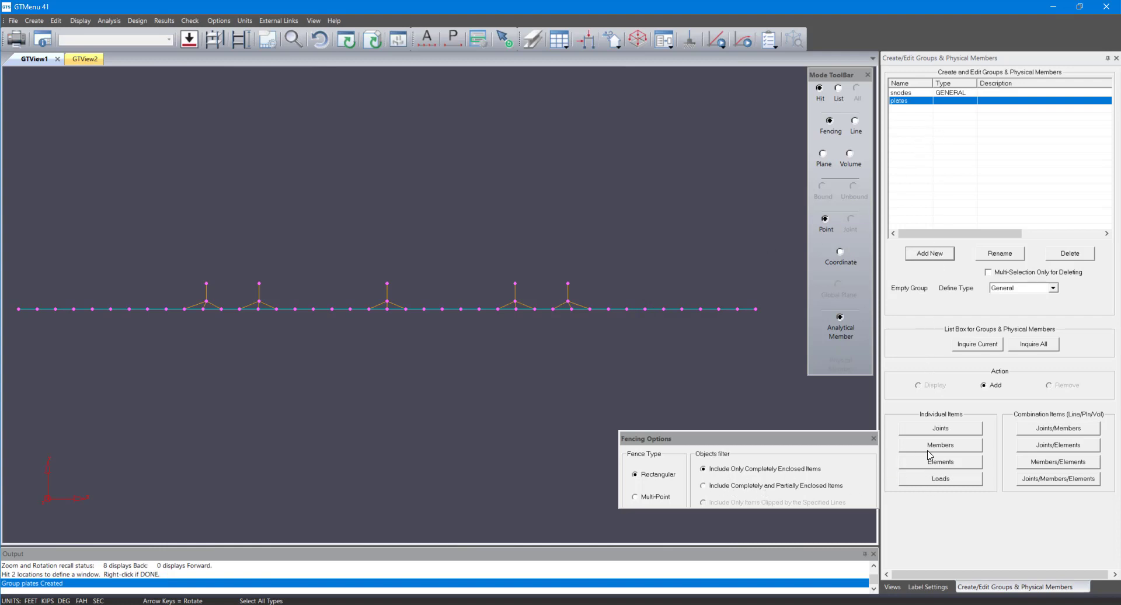
pyautogui.click(941, 463)
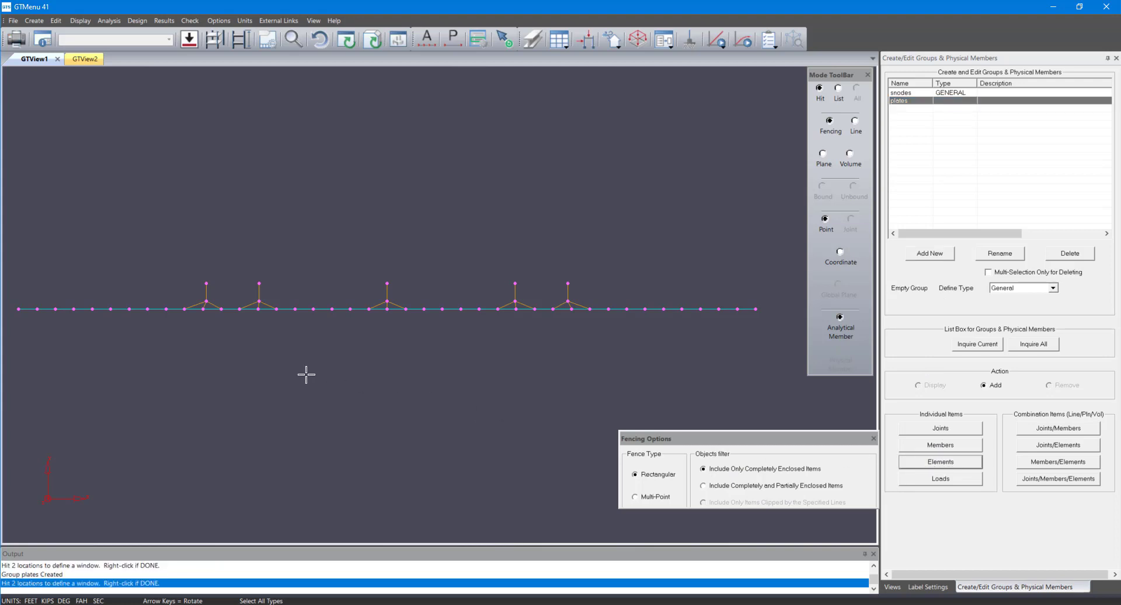
pyautogui.click(12, 306)
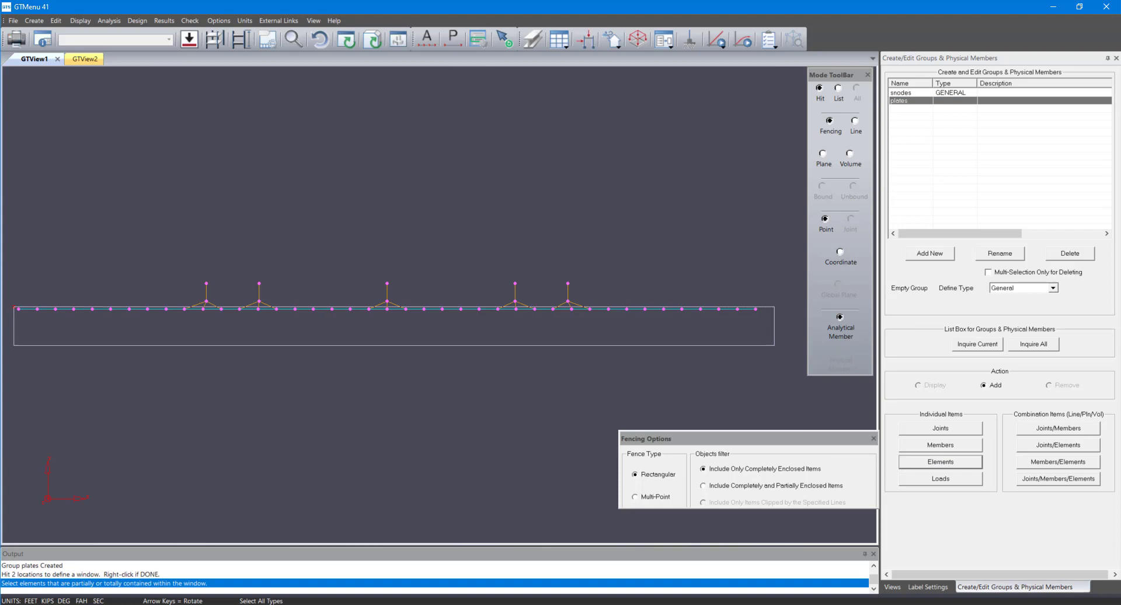
pyautogui.click(775, 345)
pyautogui.click(545, 336)
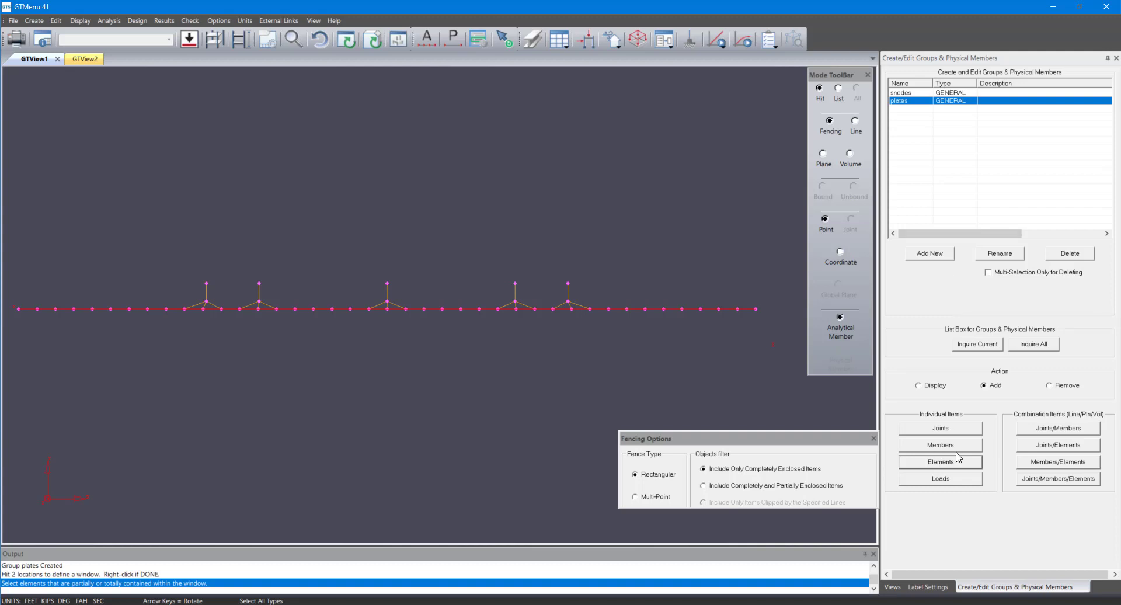
# Step: Create a group named pedes and add the vertical pedestal members to it, fencing completely and partially enclosed items
pyautogui.click(932, 257)
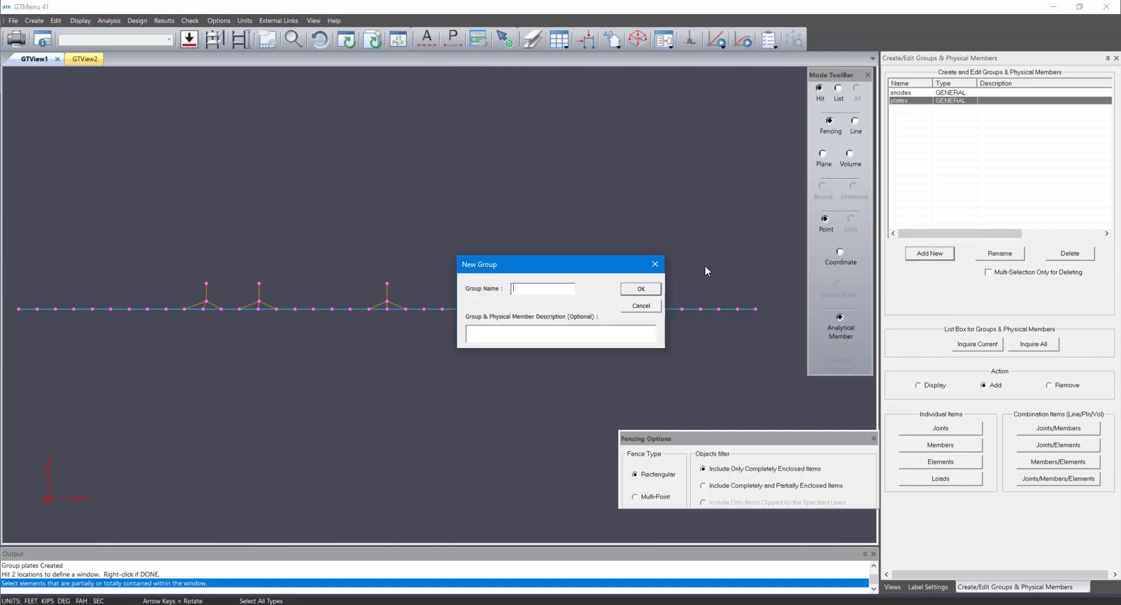
pyautogui.write('pedes')
pyautogui.click(649, 291)
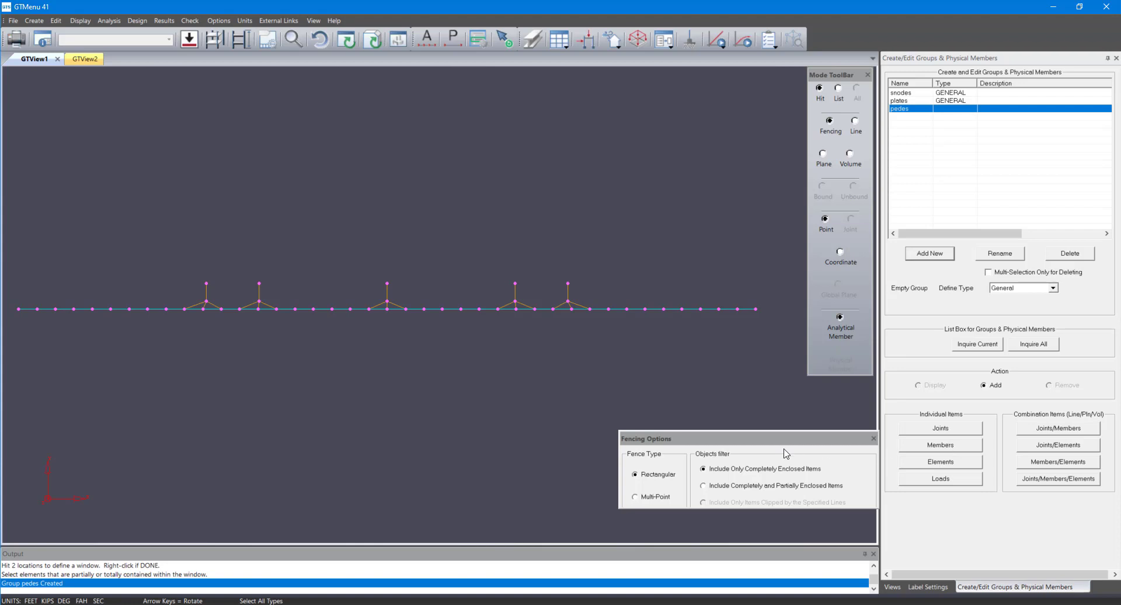
pyautogui.click(771, 487)
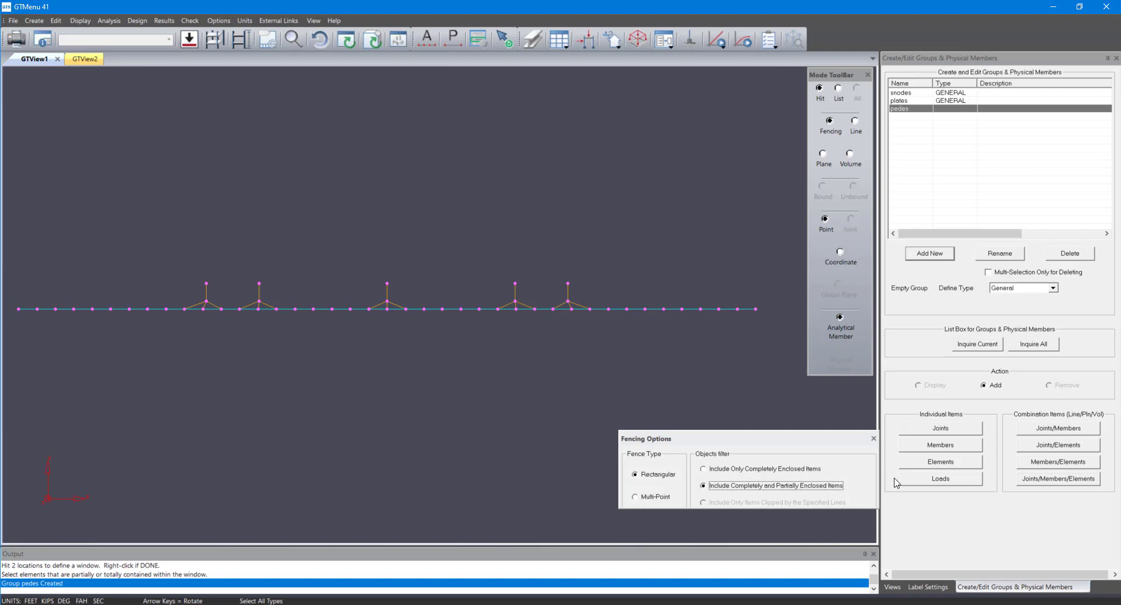
pyautogui.click(941, 445)
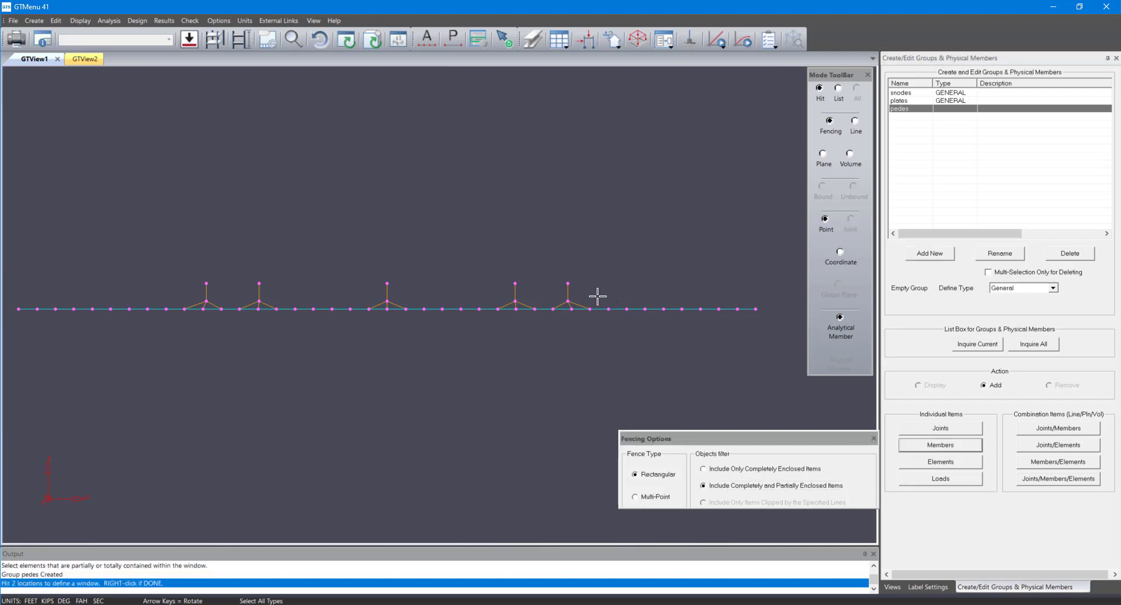
pyautogui.click(104, 182)
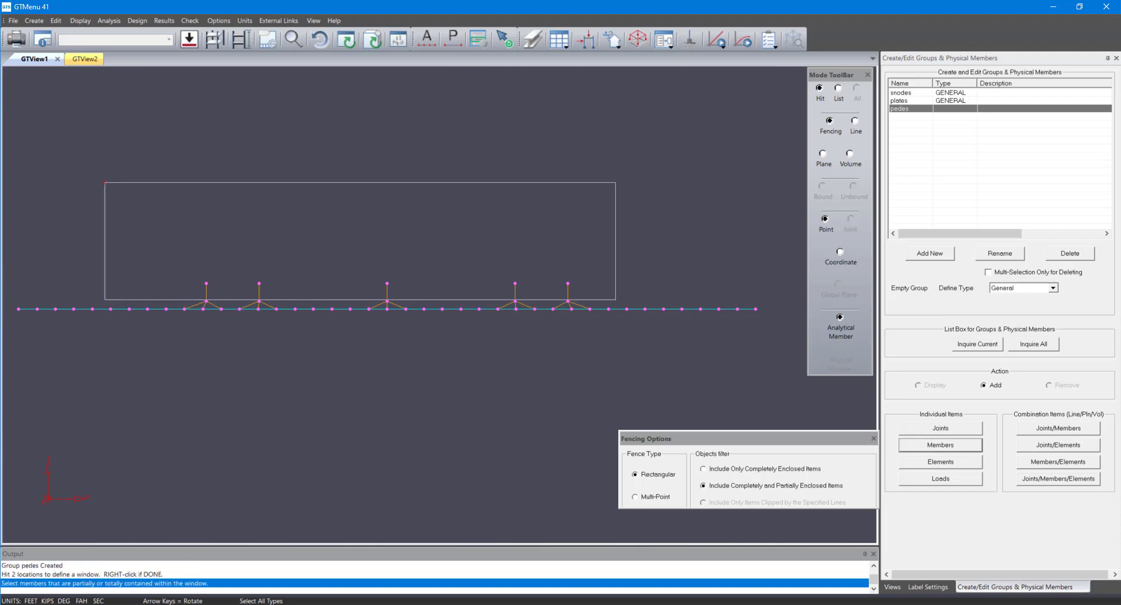
pyautogui.click(617, 293)
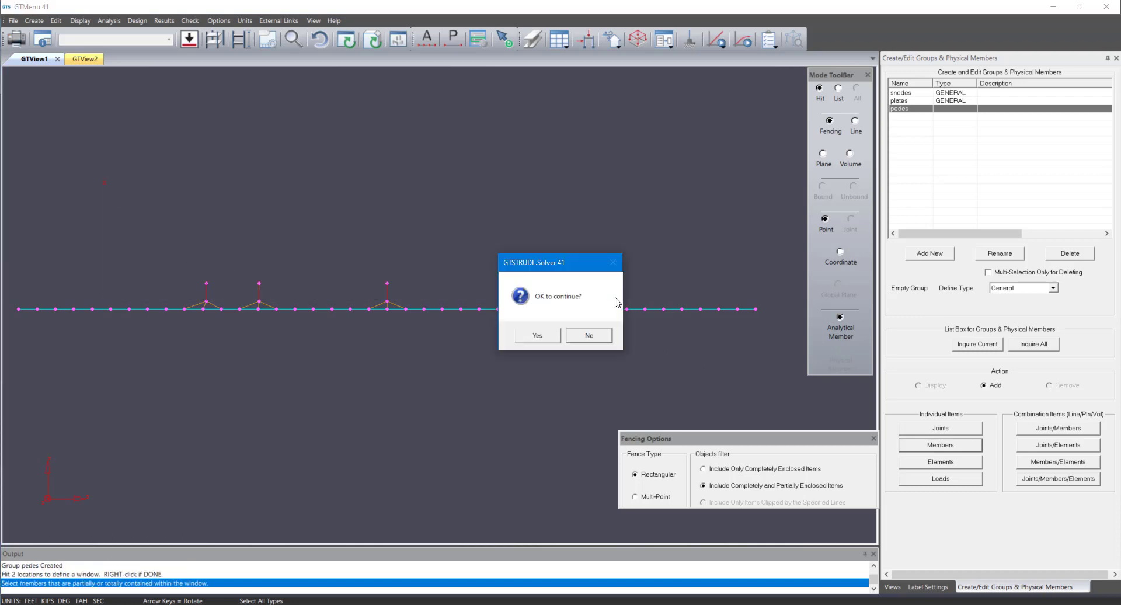
pyautogui.click(538, 336)
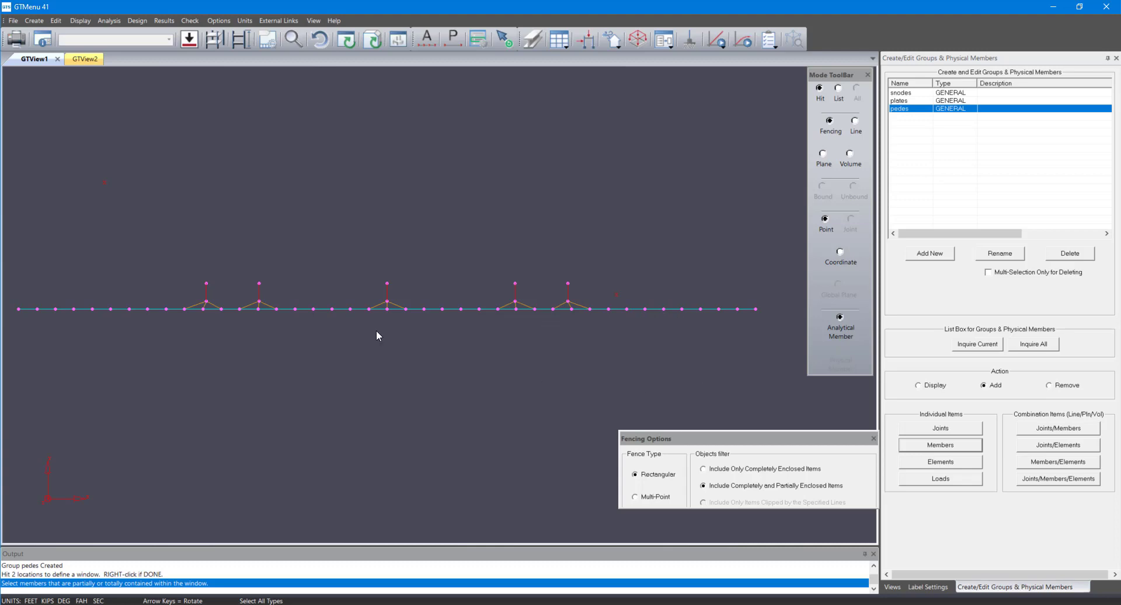
# Step: Generate a GT STRUDL input file of the entire model, replacing the existing PlanarElementMeshWizard.gti
pyautogui.click(471, 166)
pyautogui.press('i')
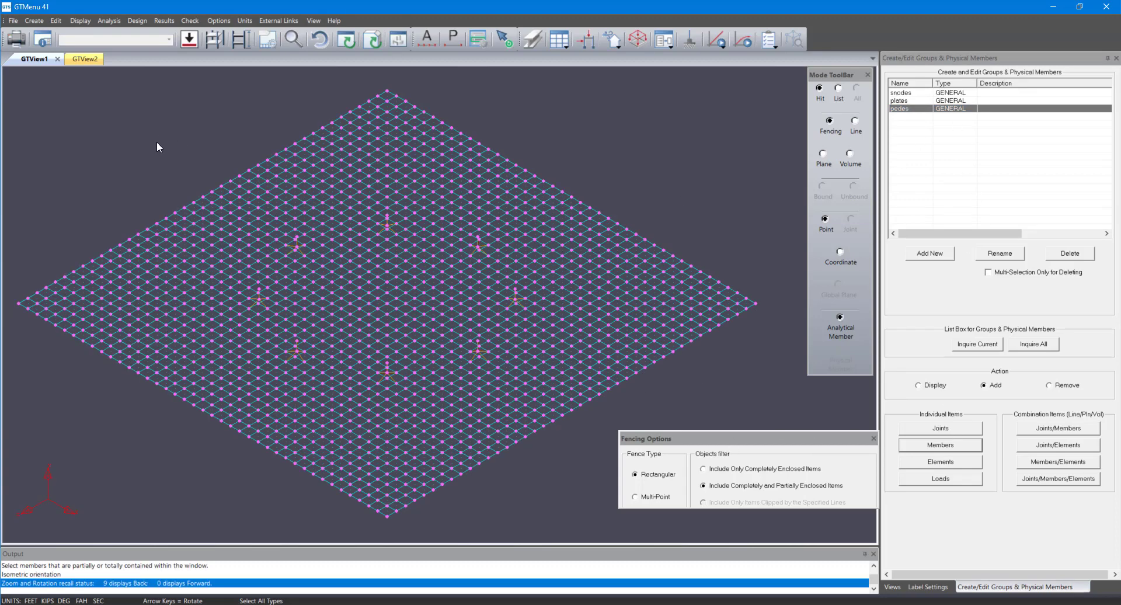
pyautogui.click(13, 20)
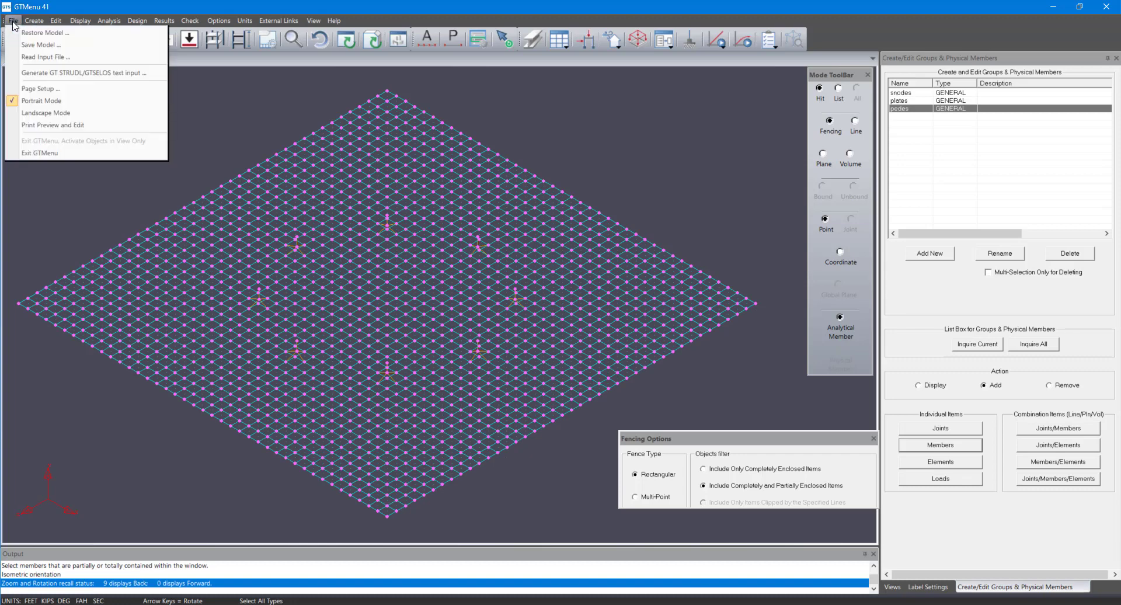
pyautogui.click(28, 74)
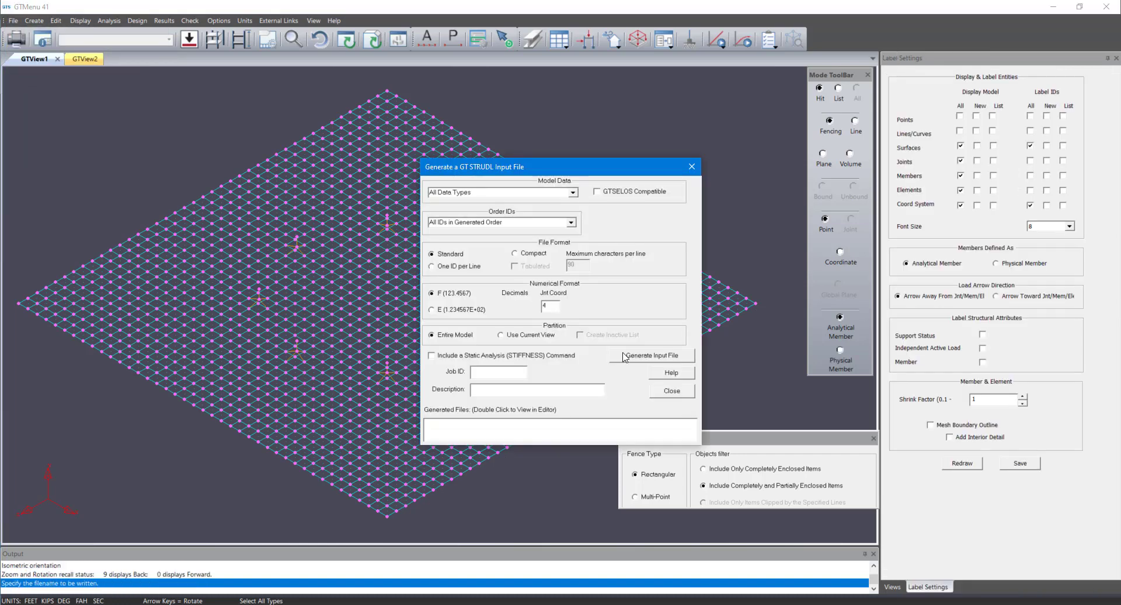
pyautogui.click(624, 357)
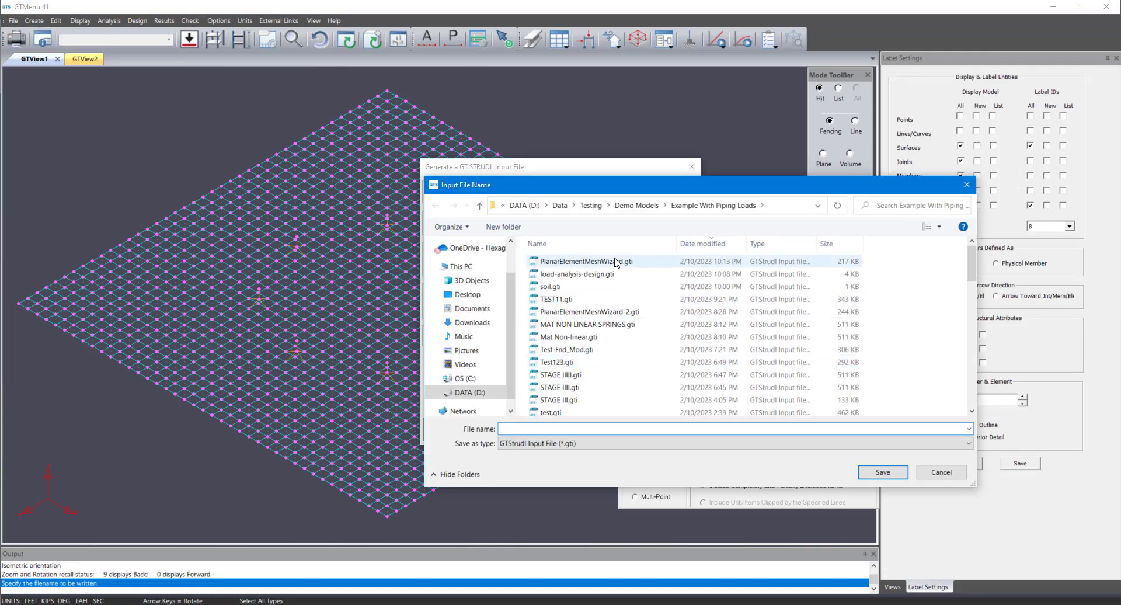
pyautogui.click(617, 263)
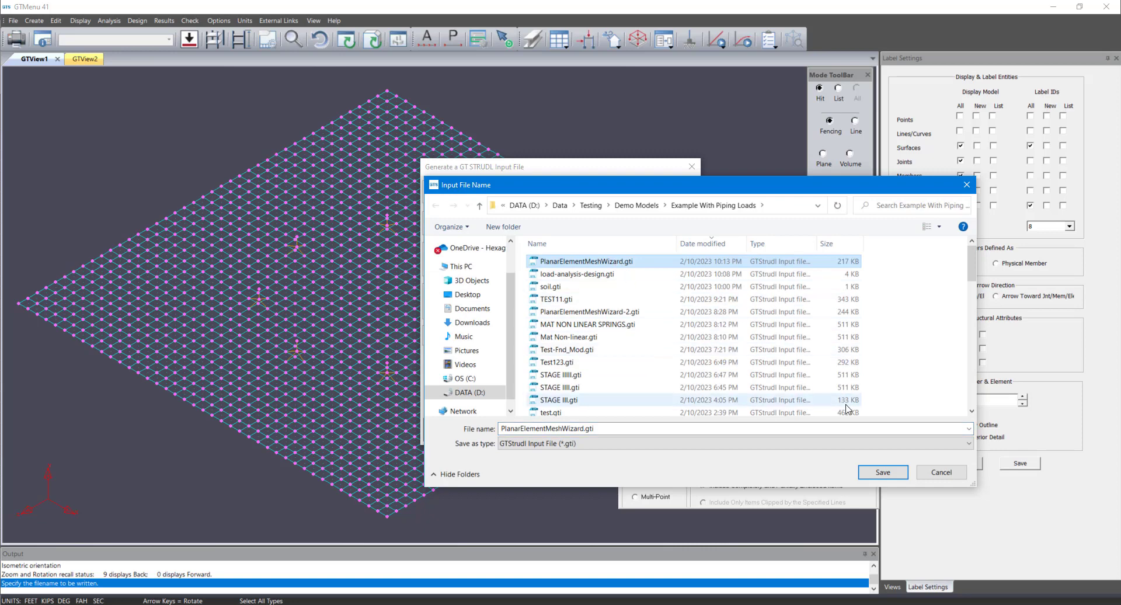
pyautogui.click(883, 471)
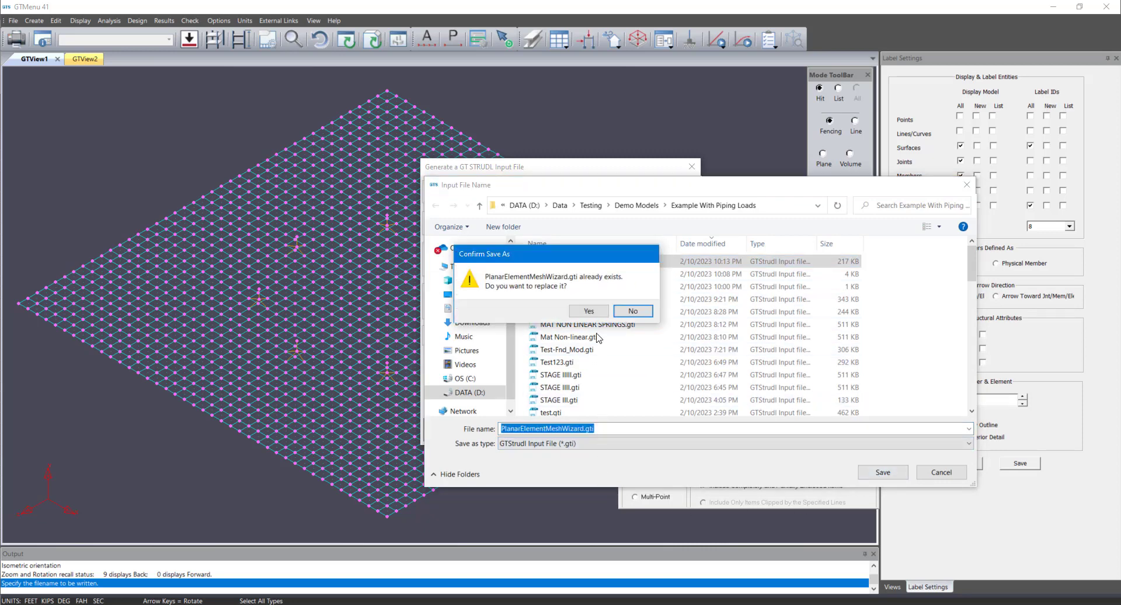
pyautogui.click(589, 310)
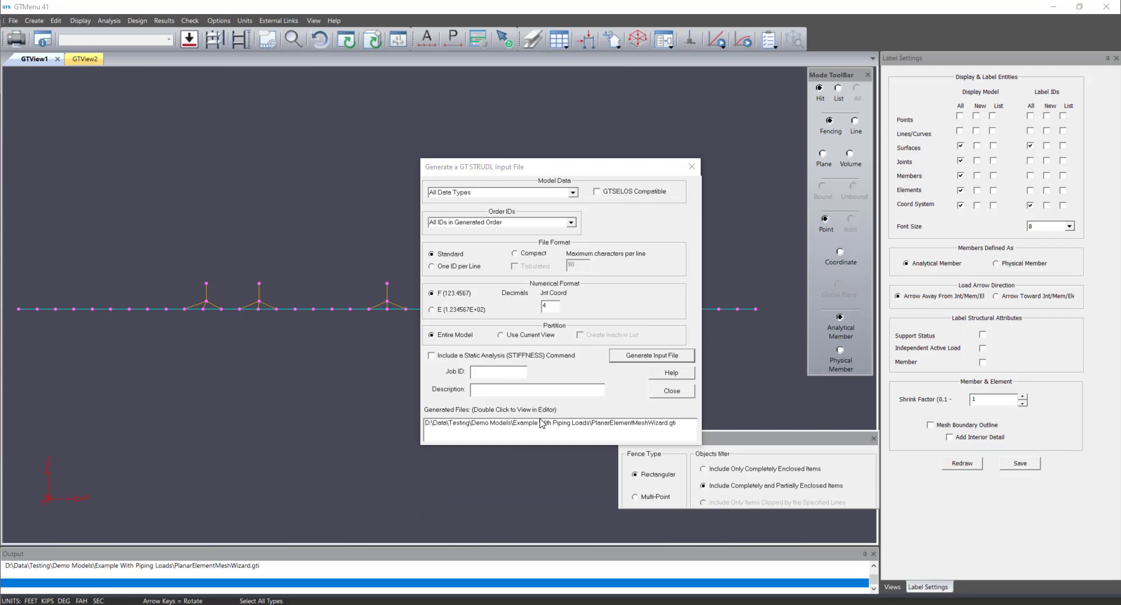
# Step: Open the generated PlanarElementMeshWizard.gti in Notepad and check the group definitions at the end of the file
pyautogui.doubleClick(545, 423)
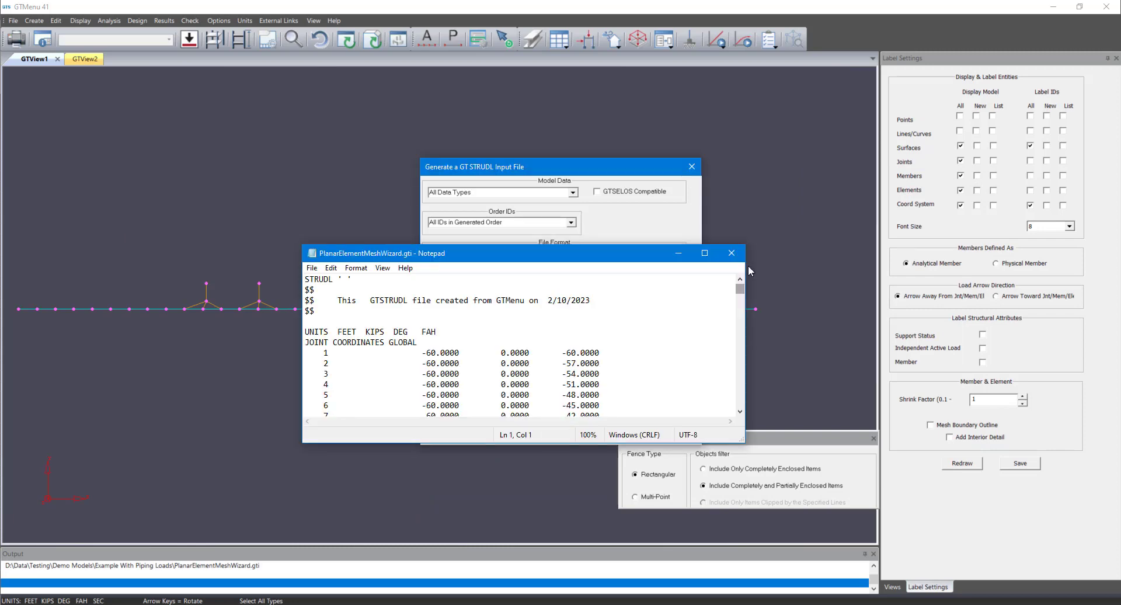
pyautogui.moveTo(740, 289); pyautogui.dragTo(740, 403)
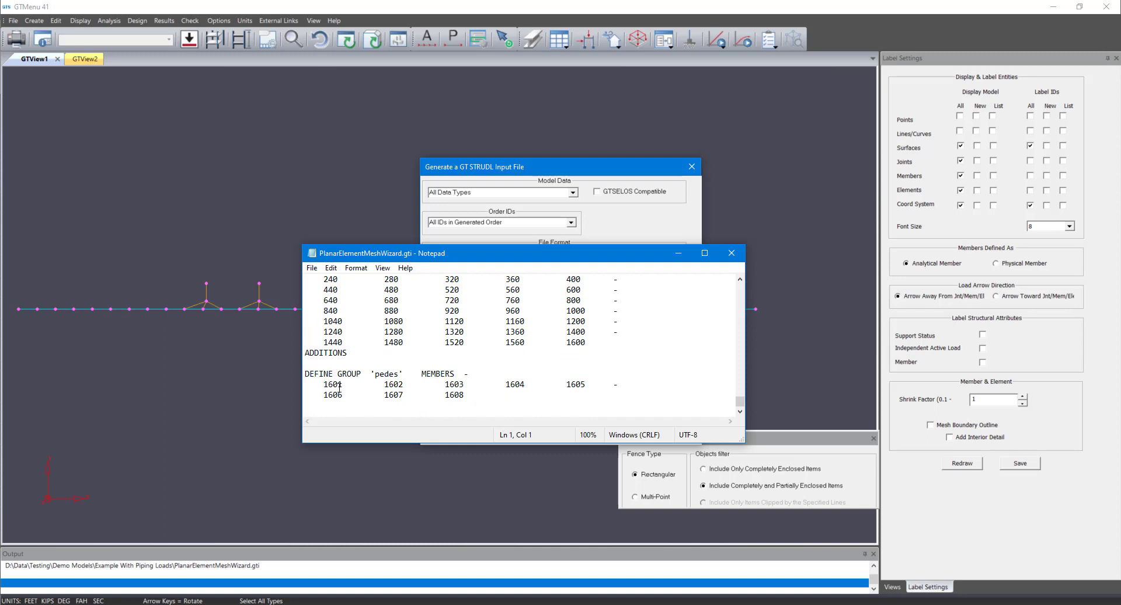
pyautogui.click(366, 408)
# Step: Switch to the Word notes and copy the cinput commands for 'soil.gti' and 'load-analysis-design.gti'
pyautogui.click(274, 554)
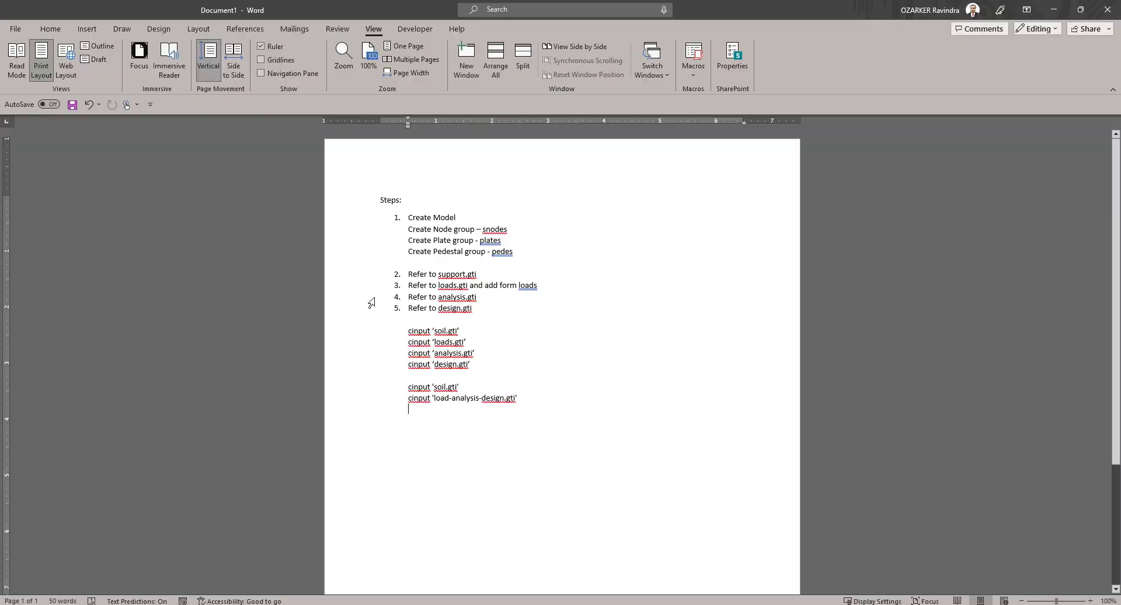
pyautogui.moveTo(426, 219); pyautogui.dragTo(514, 250)
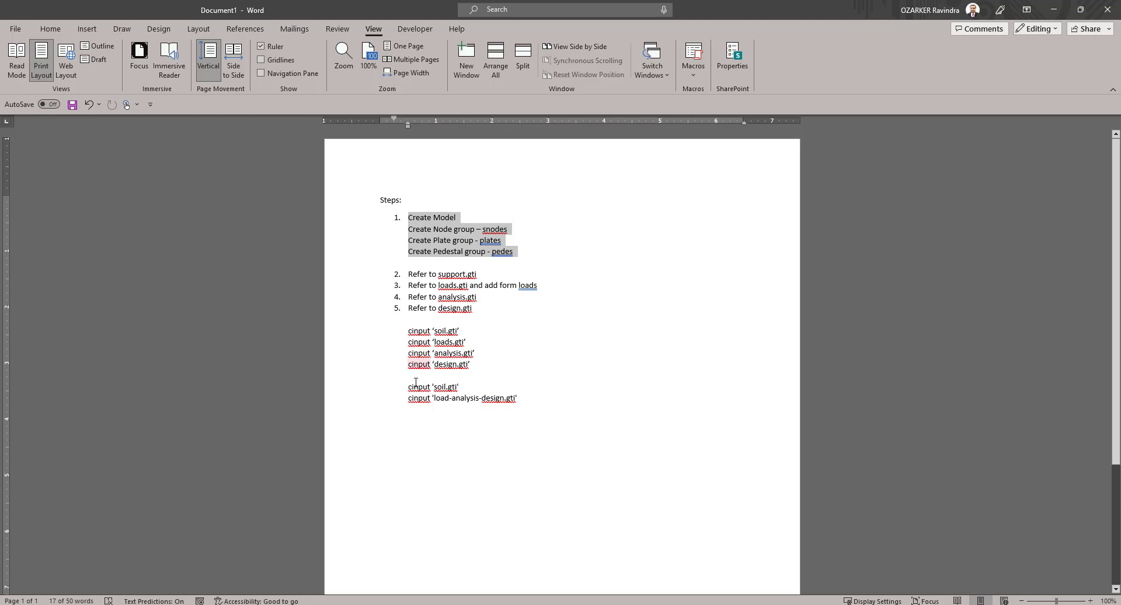
pyautogui.moveTo(410, 385); pyautogui.dragTo(536, 402)
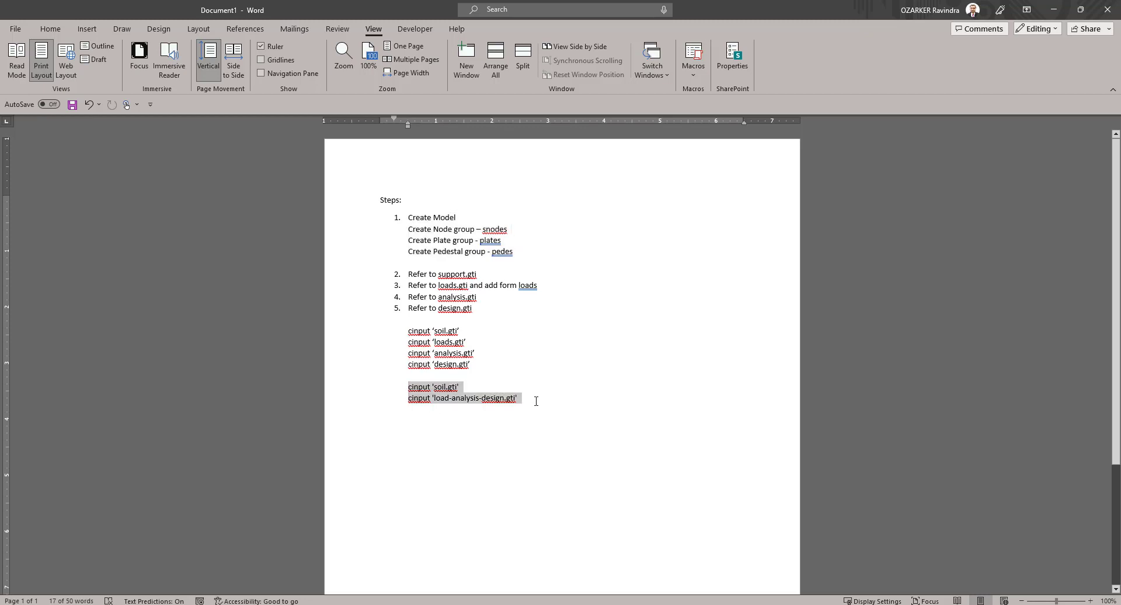
pyautogui.click(536, 403)
pyautogui.moveTo(531, 410); pyautogui.dragTo(401, 390)
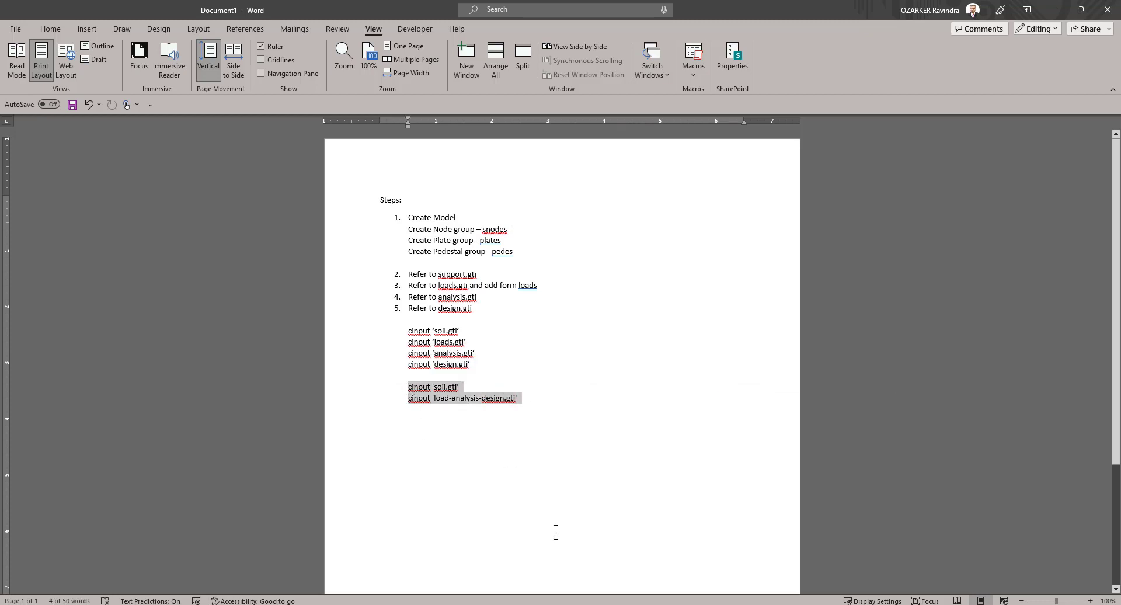
pyautogui.hotkey('ctrl', 'c')
# Step: Paste the two cinput commands at the end of PlanarElementMeshWizard.gti in Notepad, then close the file with its changes saved
pyautogui.hotkey('alt', 'Tab')
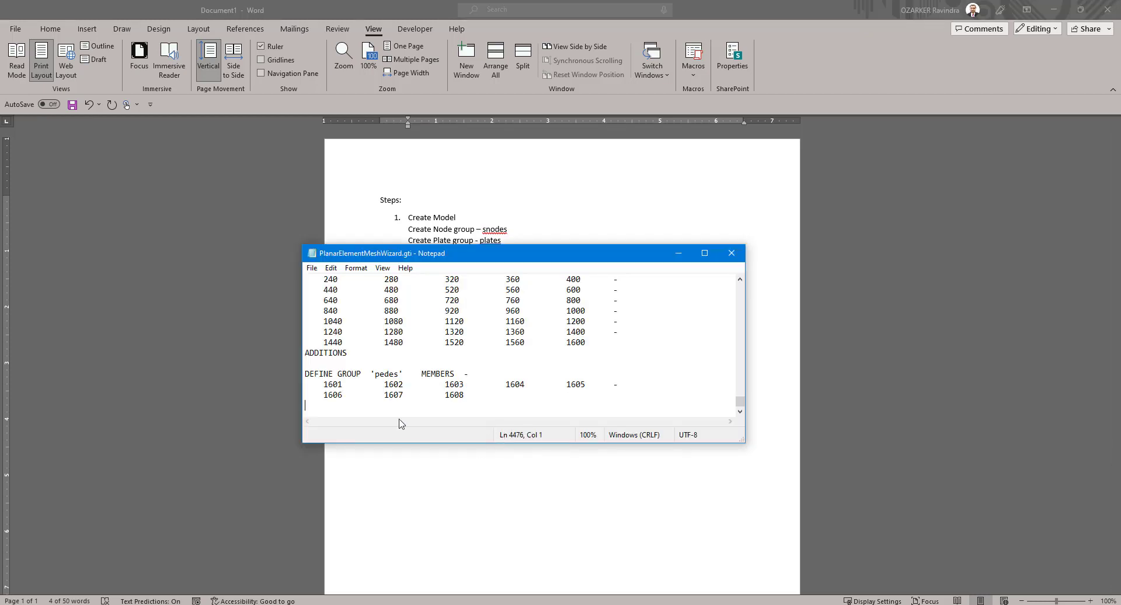
pyautogui.hotkey('ctrl', 'v')
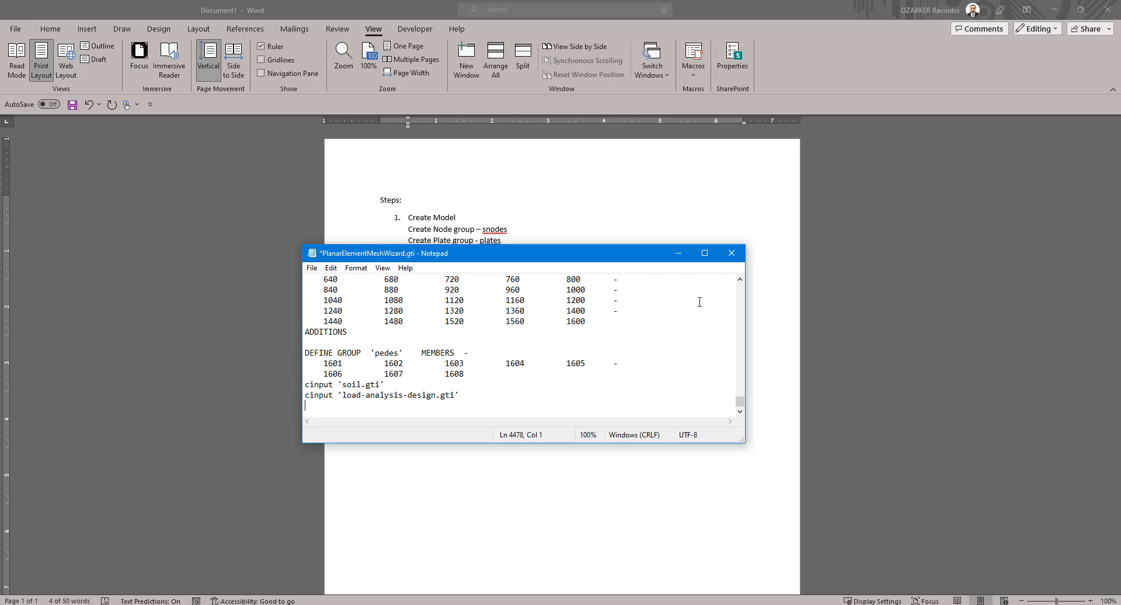
pyautogui.click(734, 254)
pyautogui.click(539, 329)
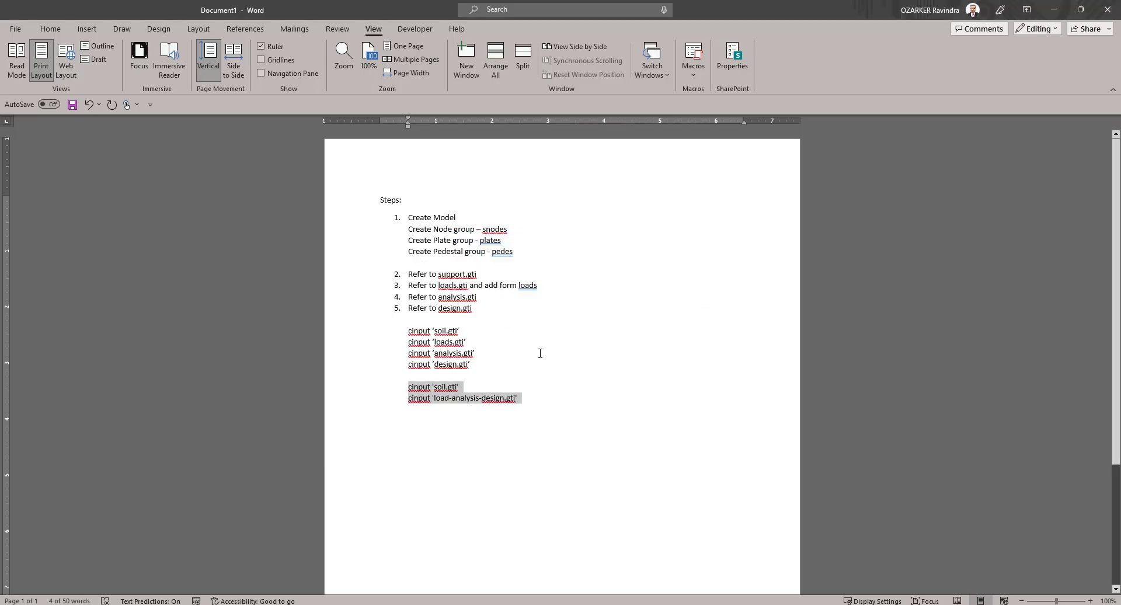
# Step: Return to GTMenu, exit it keeping the model changes, and finish the GT STRUDL session without saving its database or output
pyautogui.hotkey('alt', 'Tab')
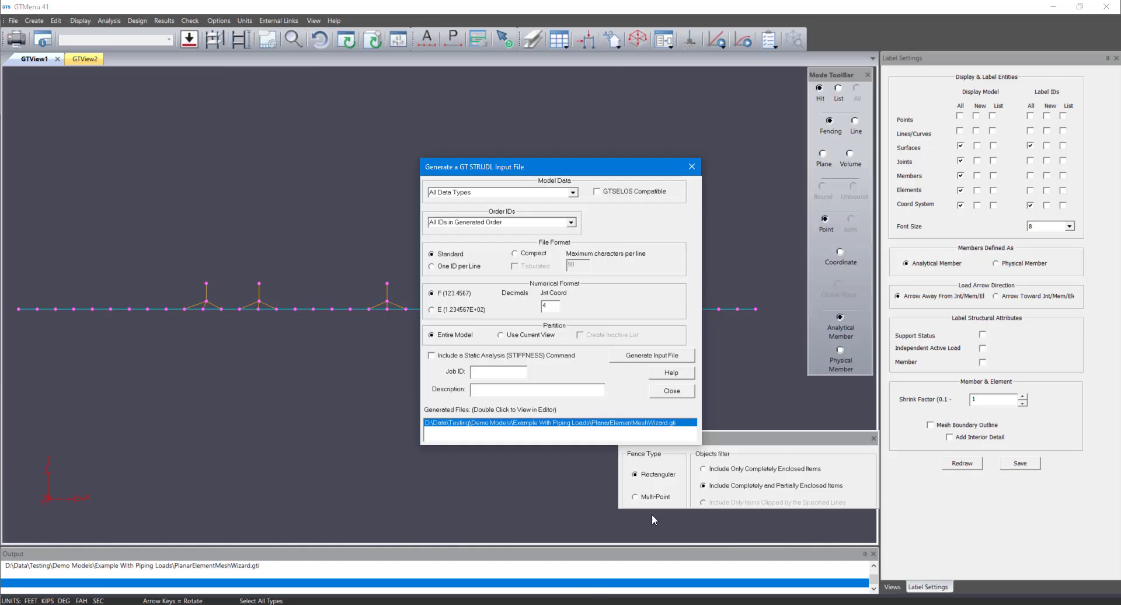
pyautogui.click(691, 167)
pyautogui.hotkey('alt', 'F4')
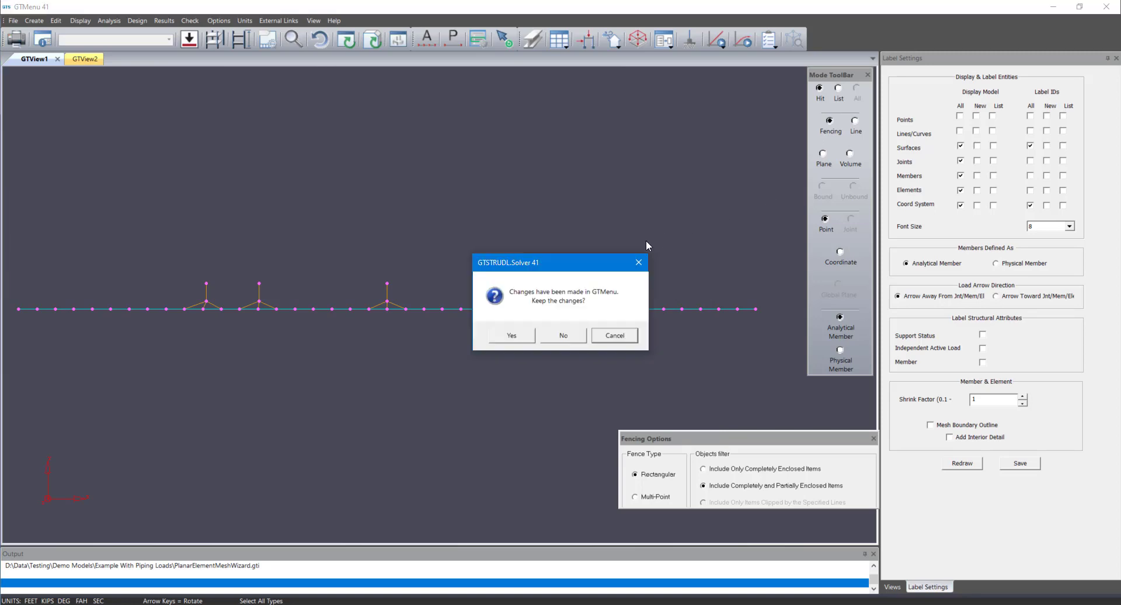
pyautogui.click(520, 337)
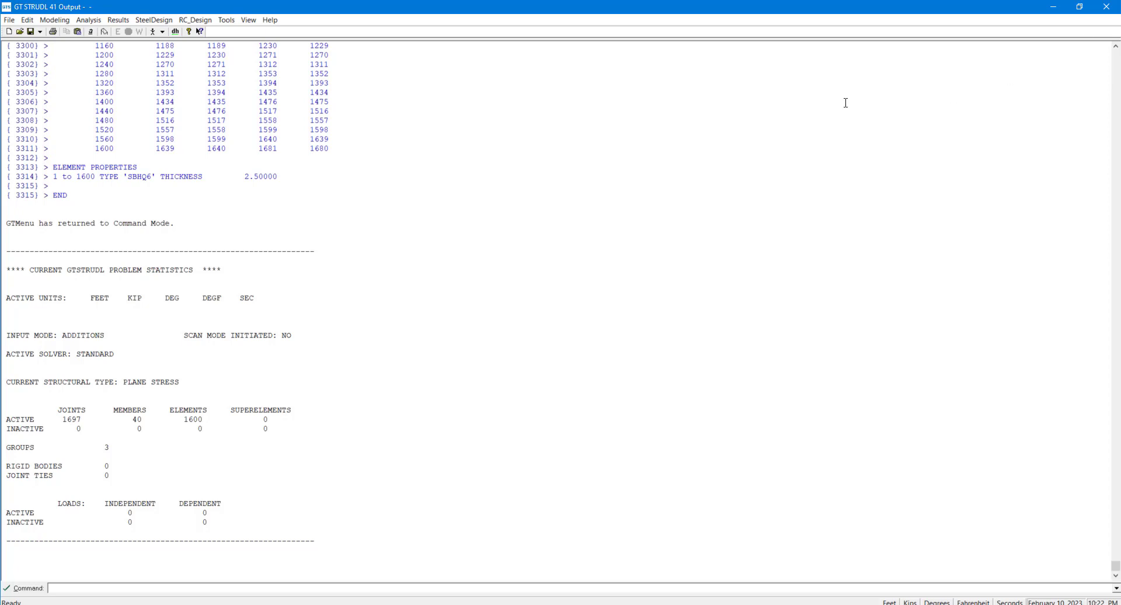
pyautogui.click(1109, 8)
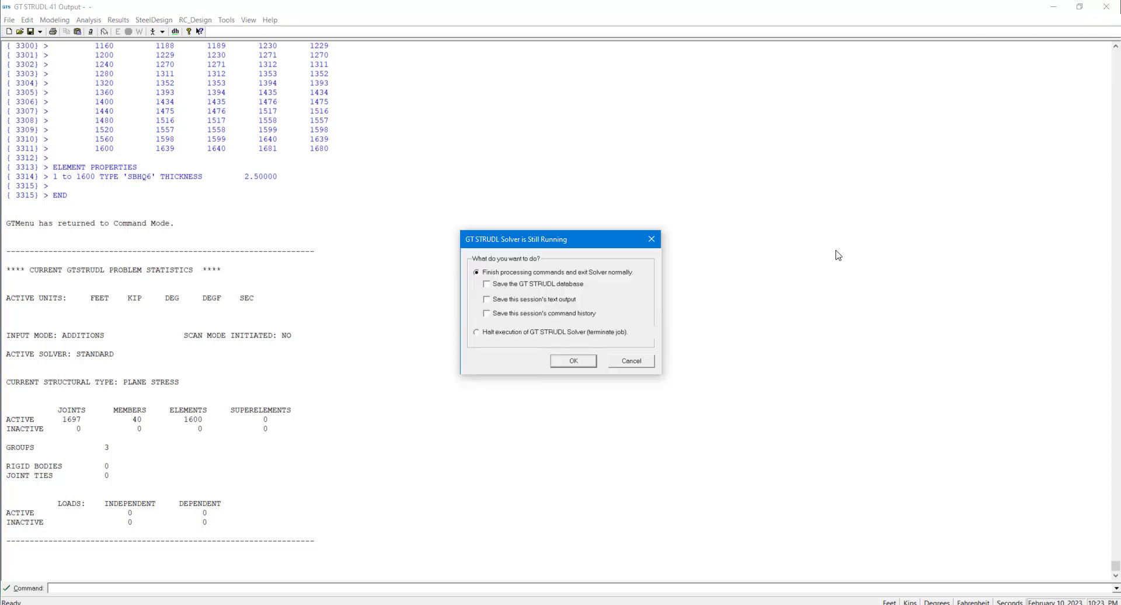
pyautogui.click(574, 361)
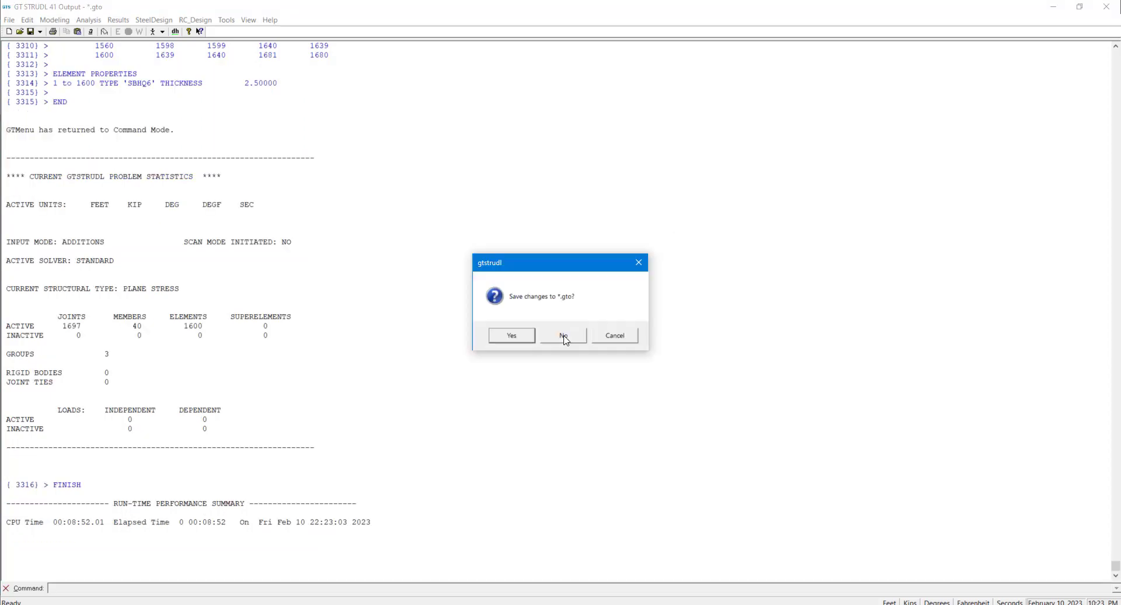
pyautogui.click(566, 334)
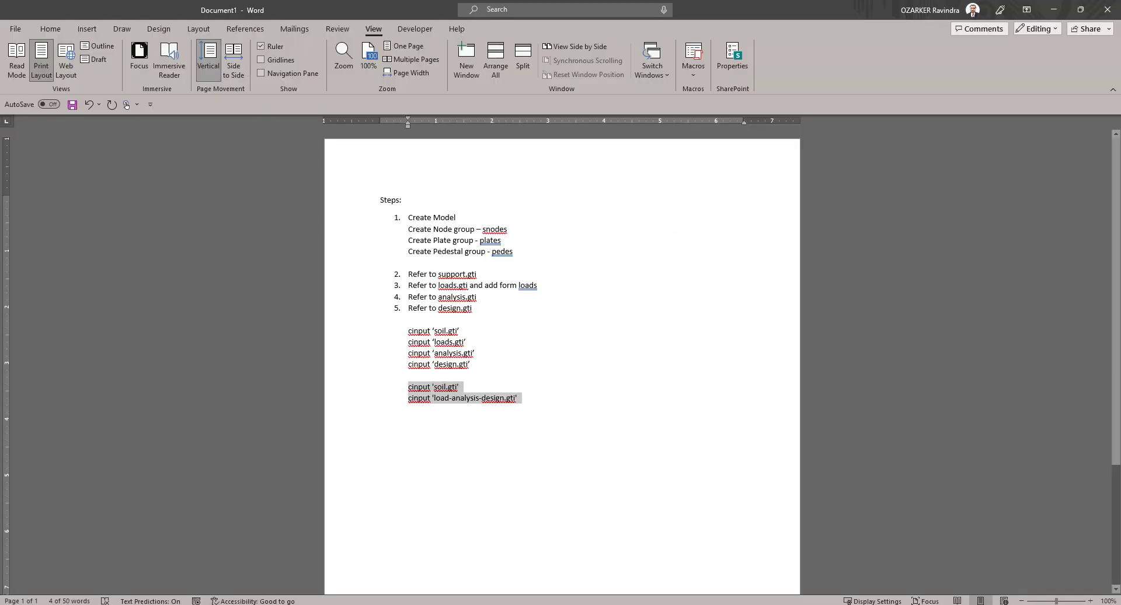
# Step: Launch GT STRUDL 41 and start a new GT Menu project
pyautogui.click(14, 604)
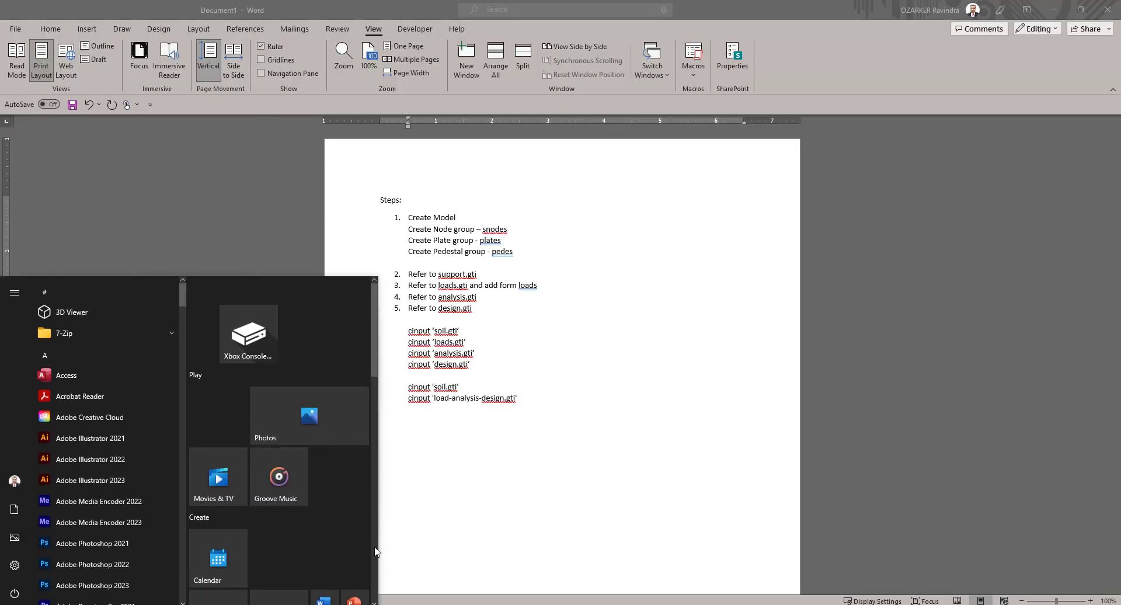
pyautogui.scroll(-10, 365, 551)
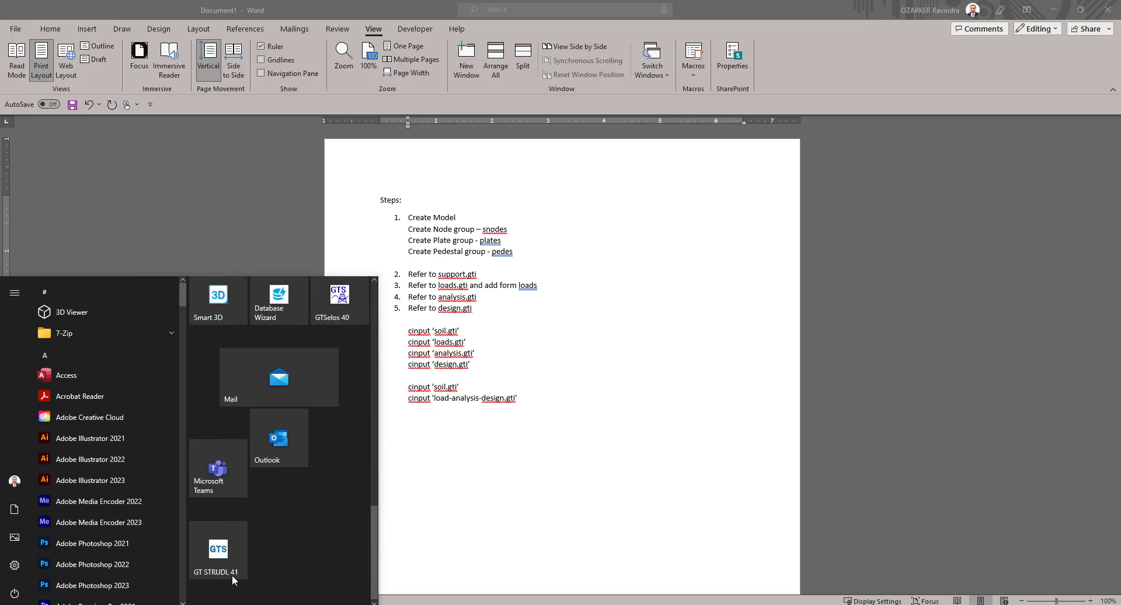
pyautogui.click(227, 573)
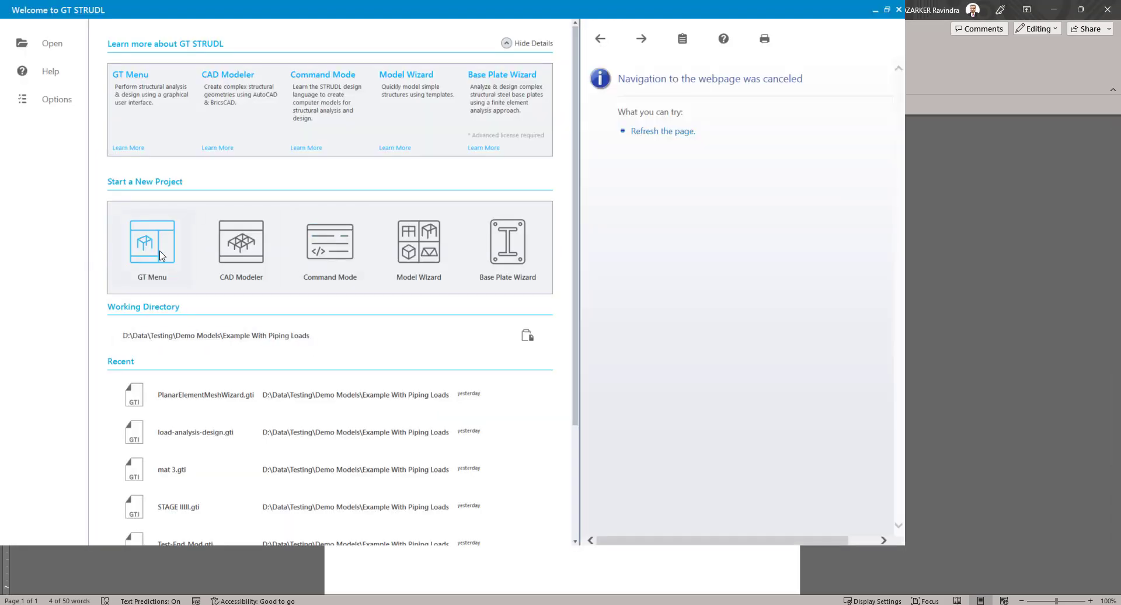
pyautogui.click(160, 255)
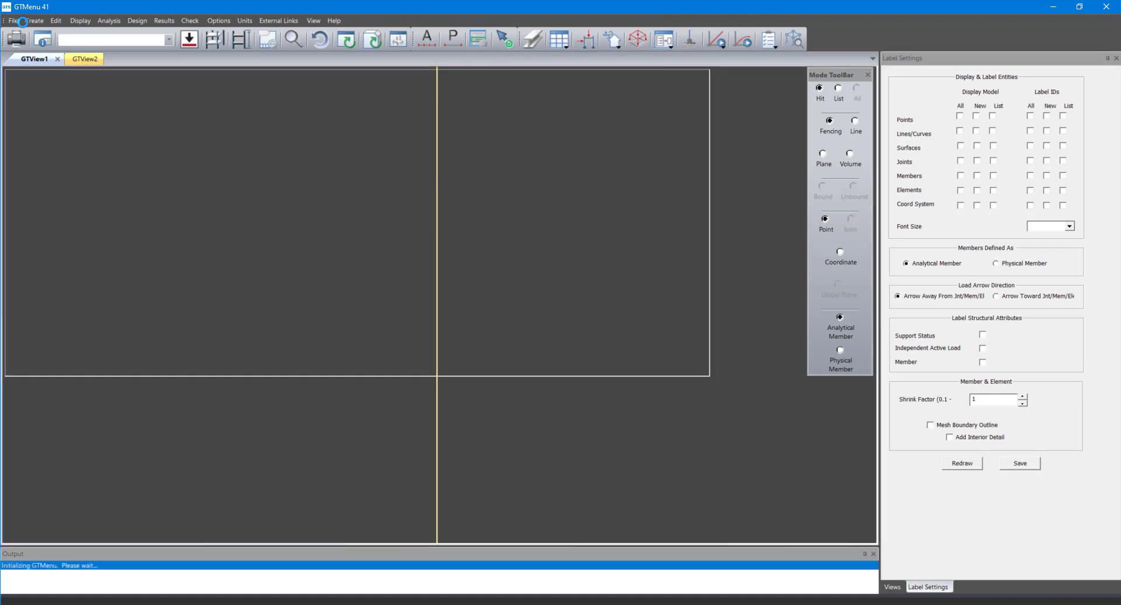
# Step: Read the input file PlanarElementMeshWizard.gti into the new session and dismiss the output monitor once processing finishes
pyautogui.click(17, 21)
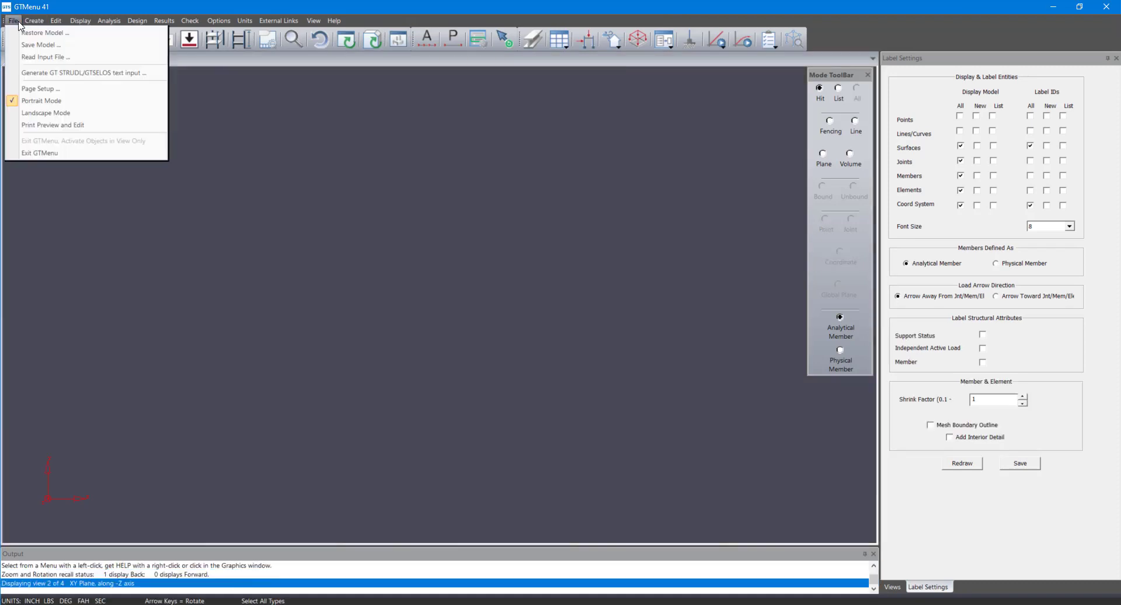
pyautogui.click(53, 58)
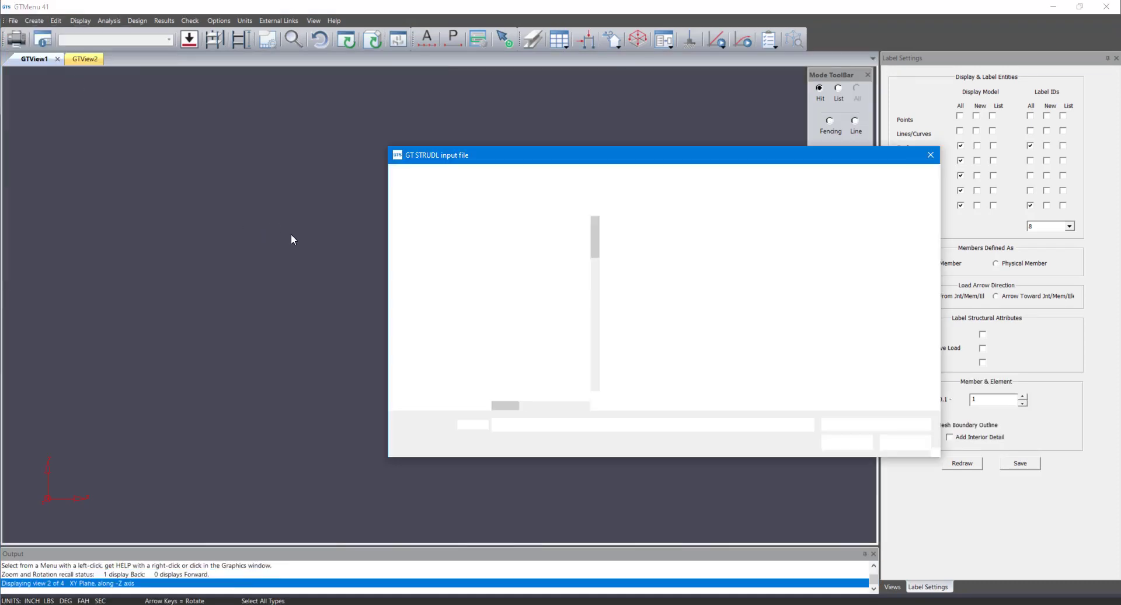
pyautogui.click(534, 233)
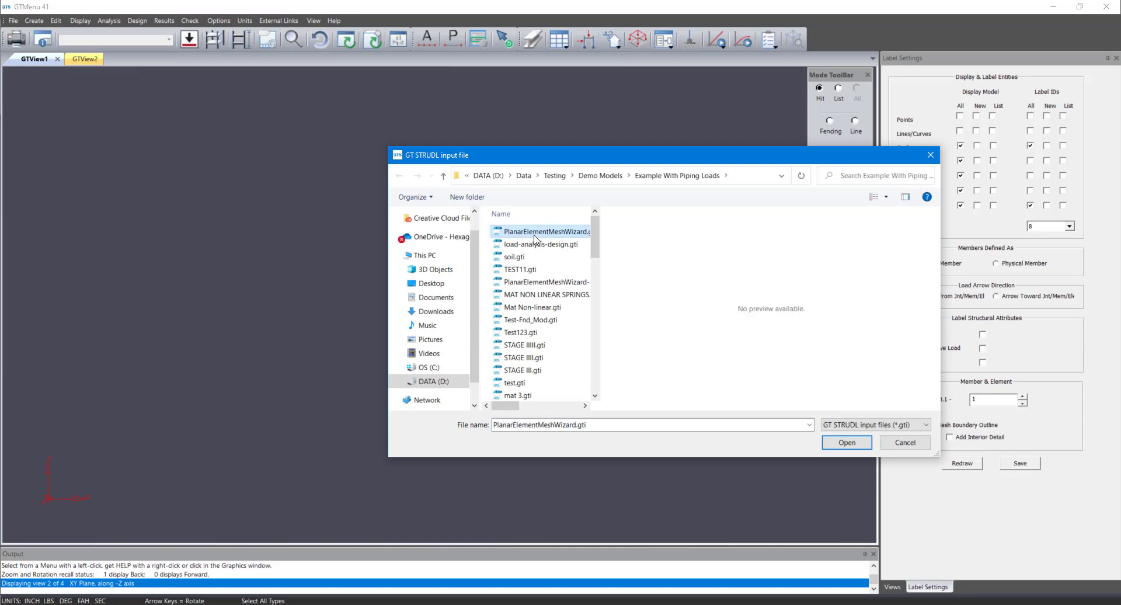
pyautogui.click(847, 443)
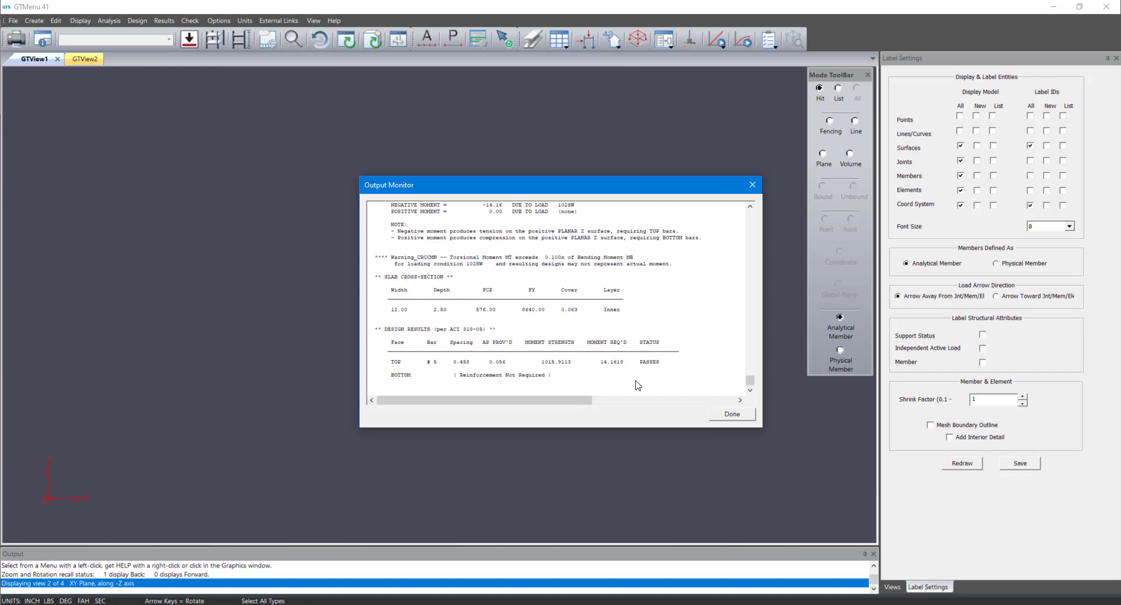
pyautogui.click(737, 414)
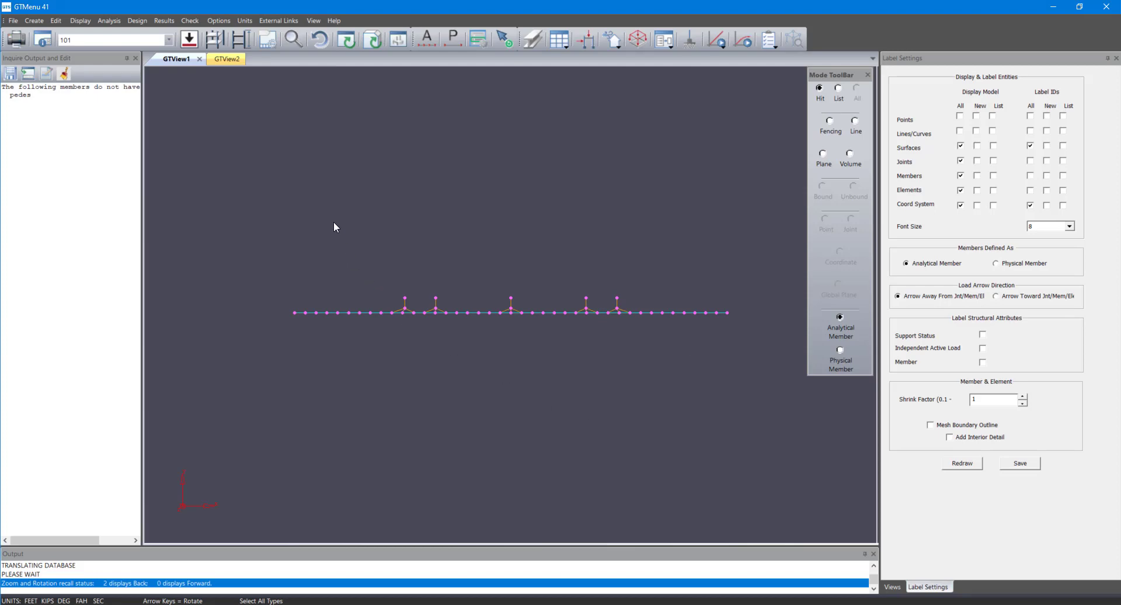
# Step: Show the mat in isometric orientation, display its deformed structure for load 101, and play and stop the animation
pyautogui.press('i')
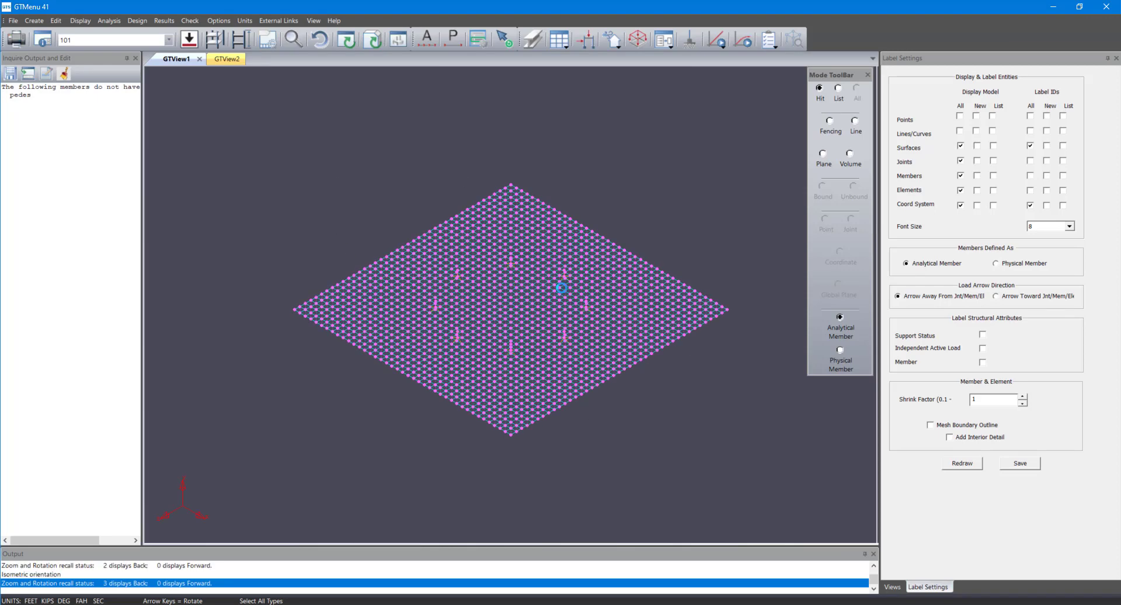
pyautogui.scroll(3, 561, 288)
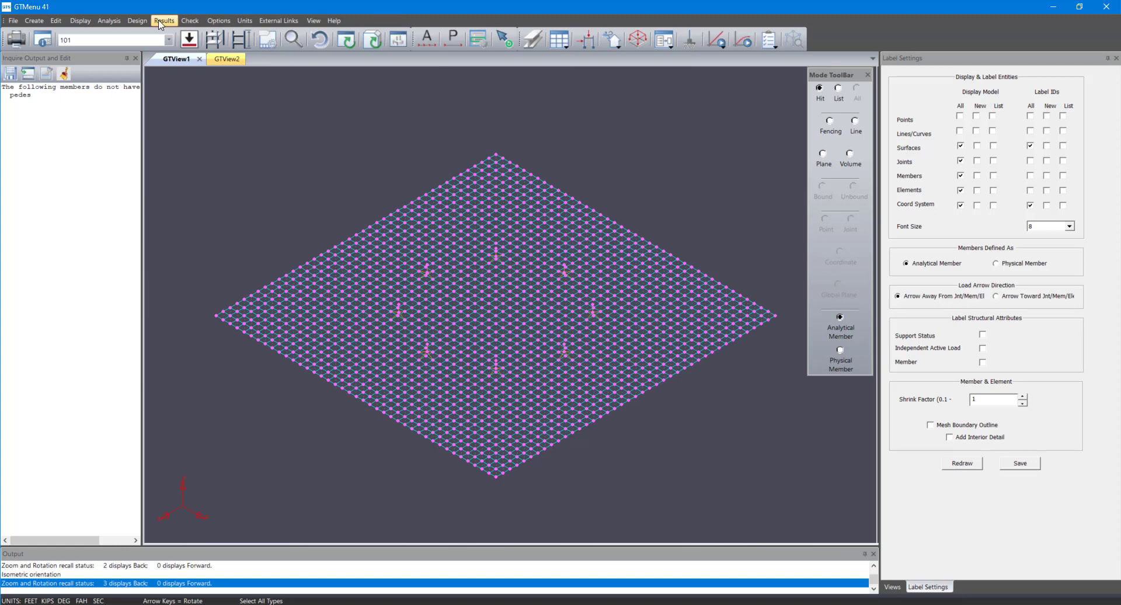
pyautogui.click(160, 22)
pyautogui.click(169, 36)
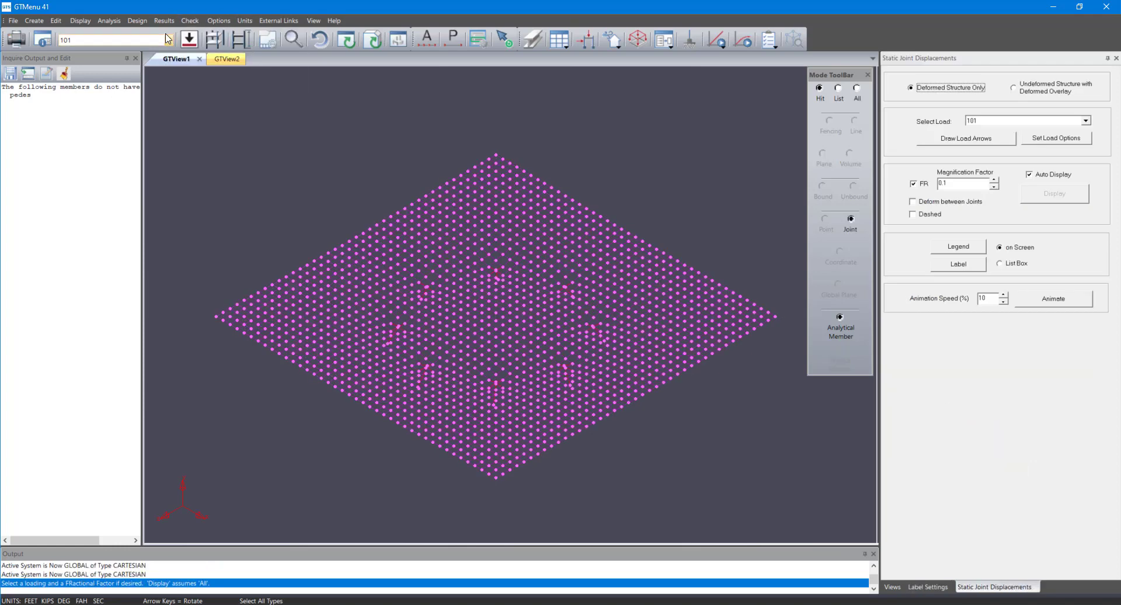
pyautogui.click(1062, 308)
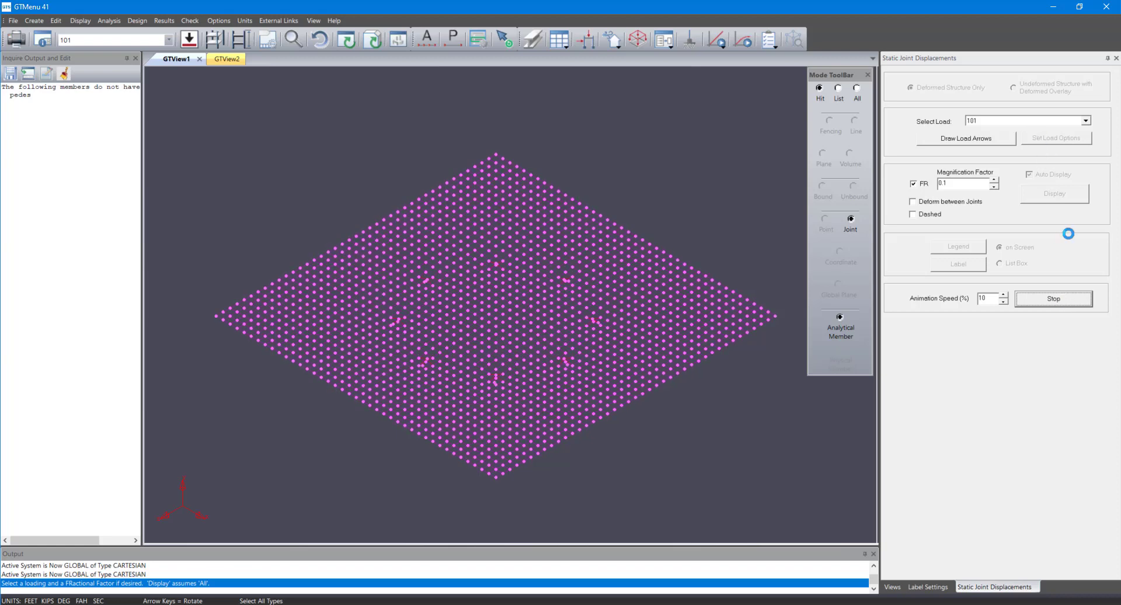
pyautogui.click(1054, 298)
# Step: View the deformed structure for load SW and for combination 101SW, animating the 101SW displacements and stopping the animation
pyautogui.click(1037, 121)
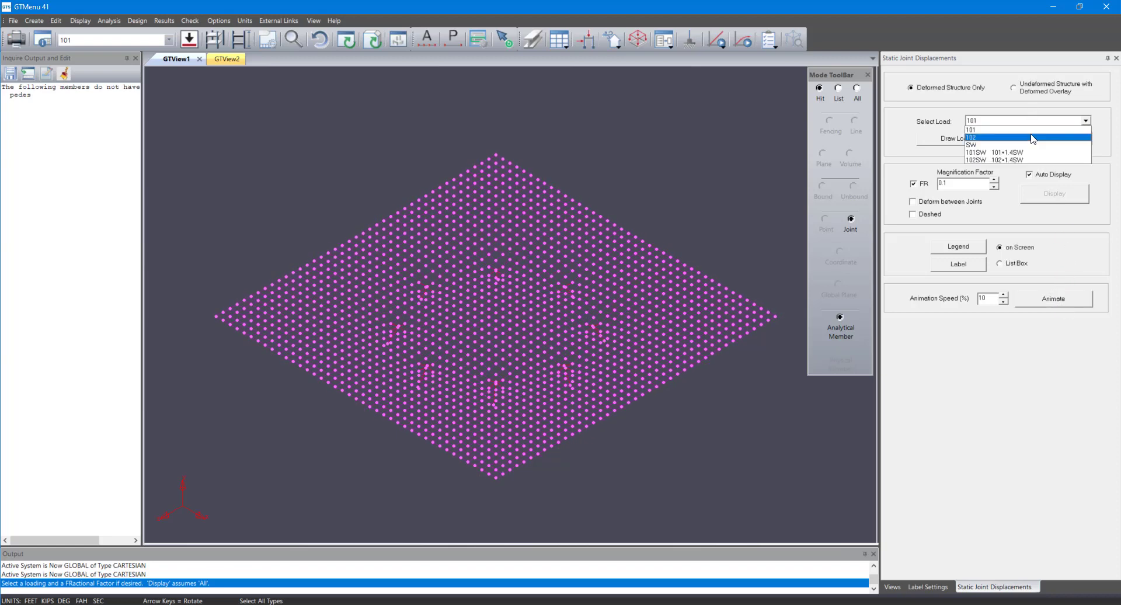
pyautogui.click(1026, 145)
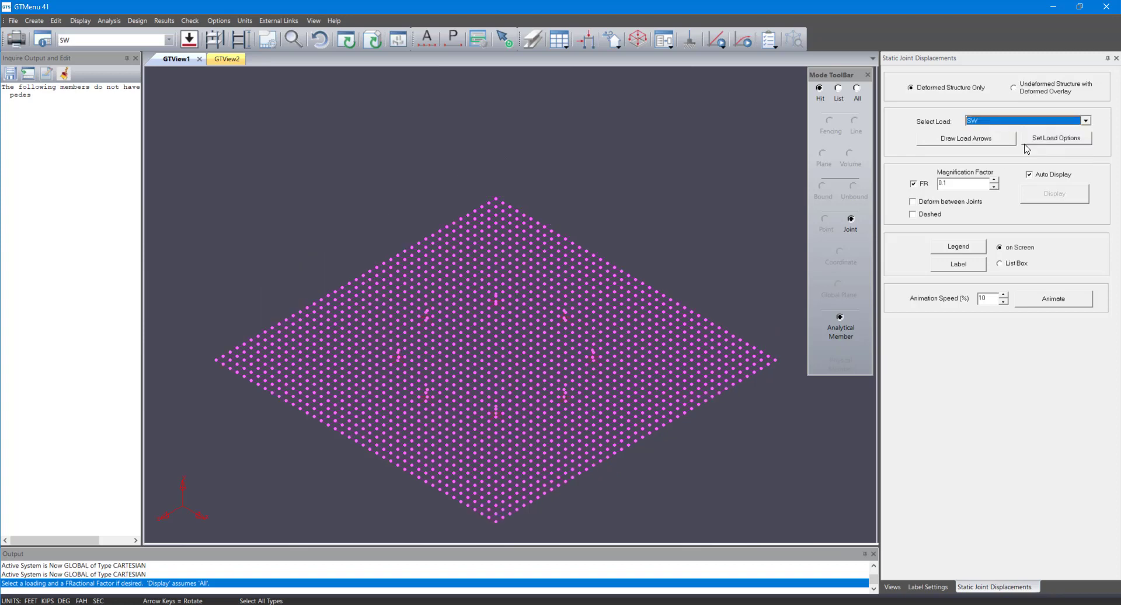
pyautogui.click(1014, 121)
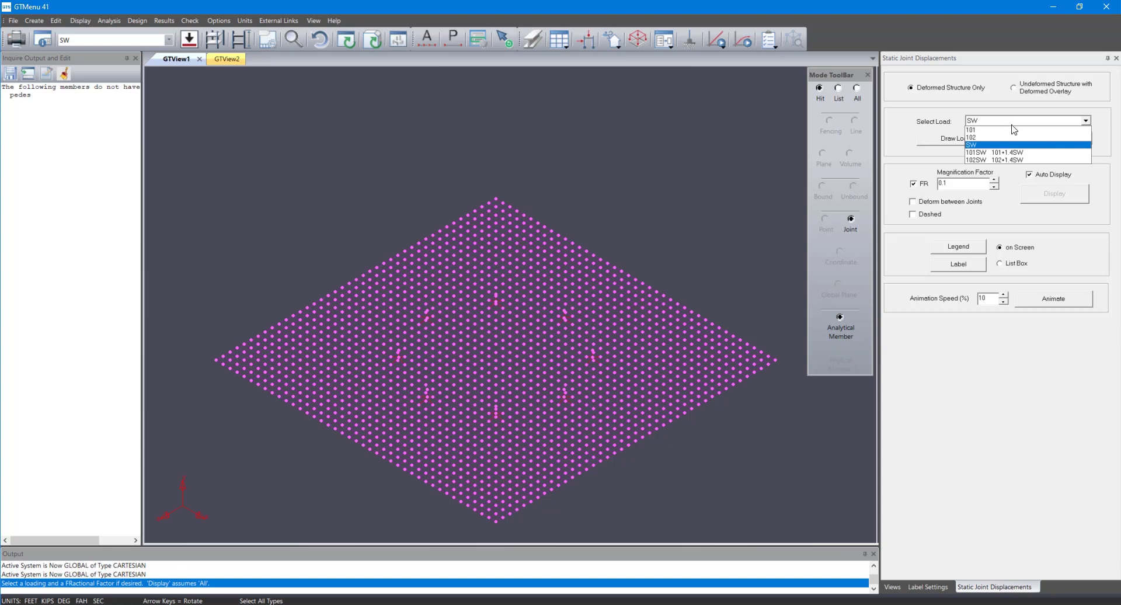
pyautogui.click(1016, 153)
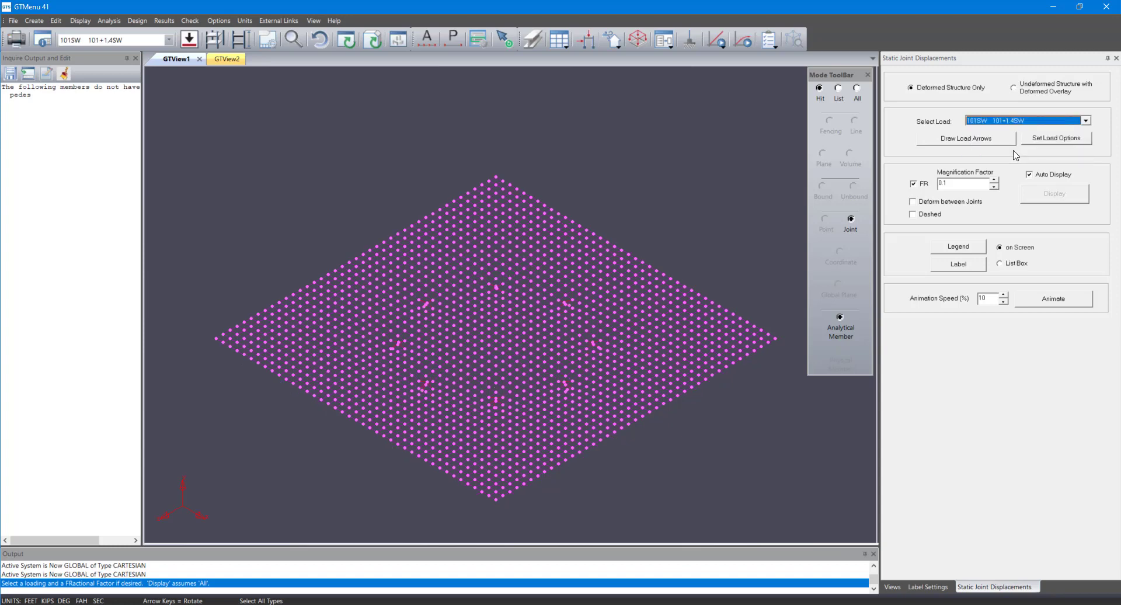
pyautogui.click(1043, 297)
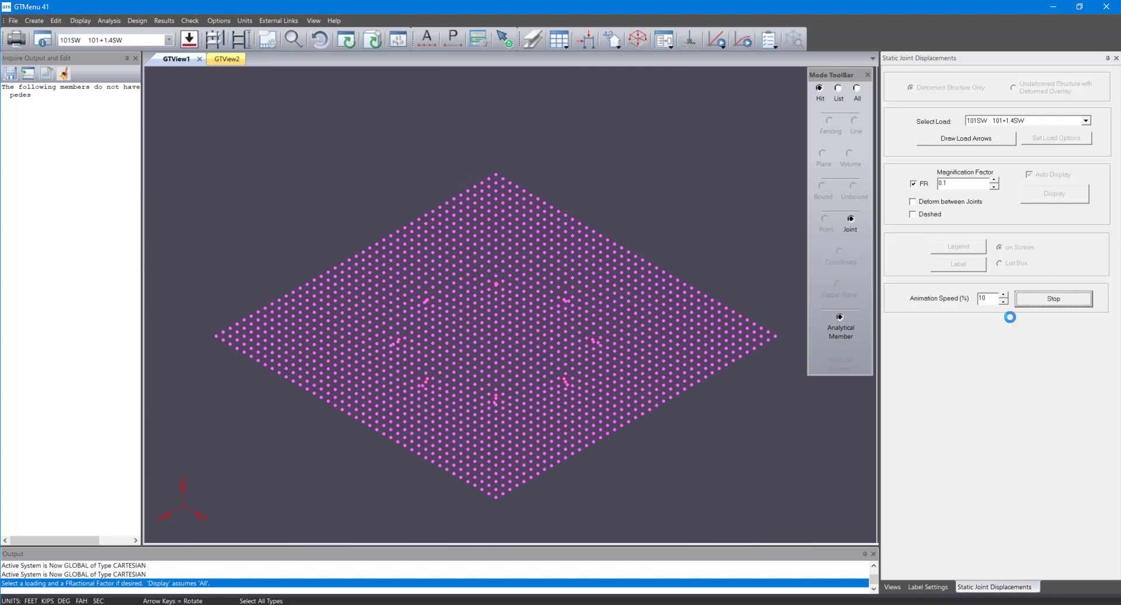
pyautogui.click(1045, 297)
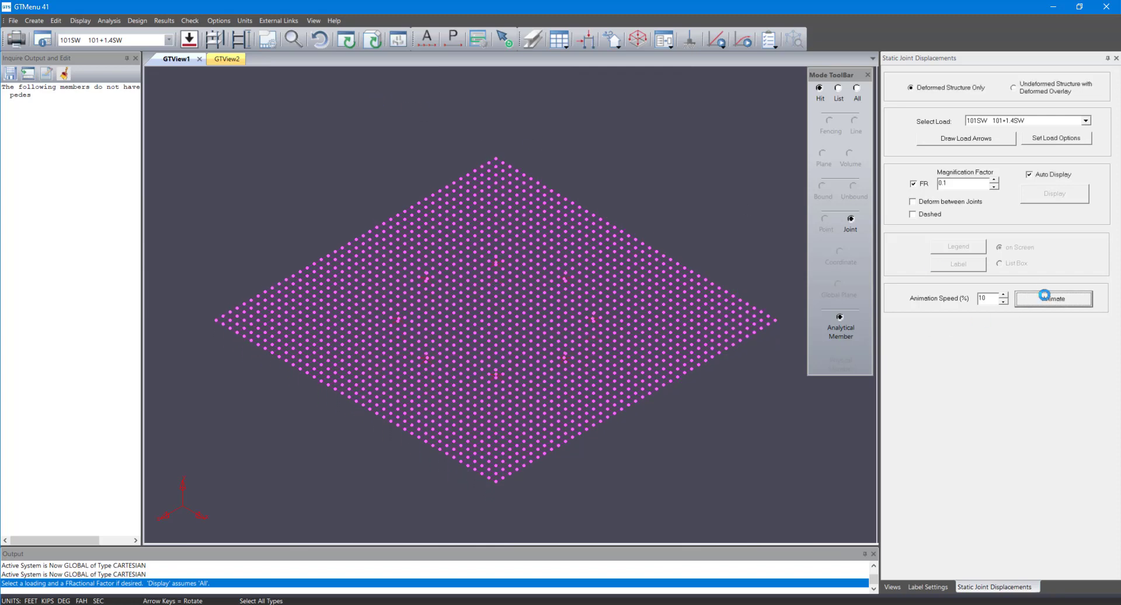
# Step: Display finite element contours of the MXX bending resultants on the mat for load 101SW
pyautogui.click(165, 21)
pyautogui.moveTo(238, 171)
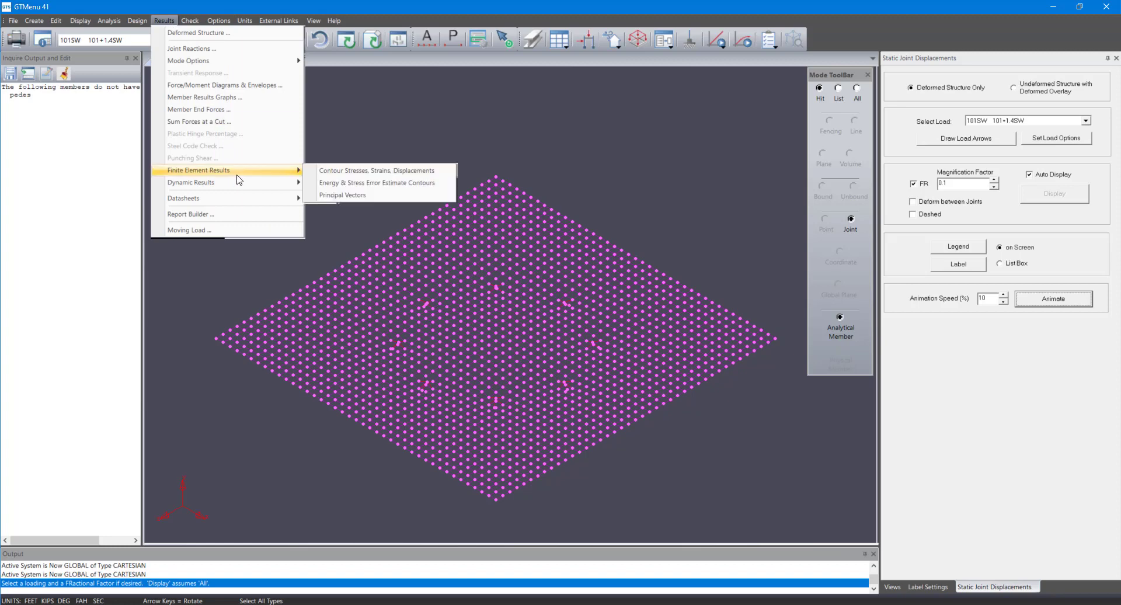
pyautogui.click(321, 171)
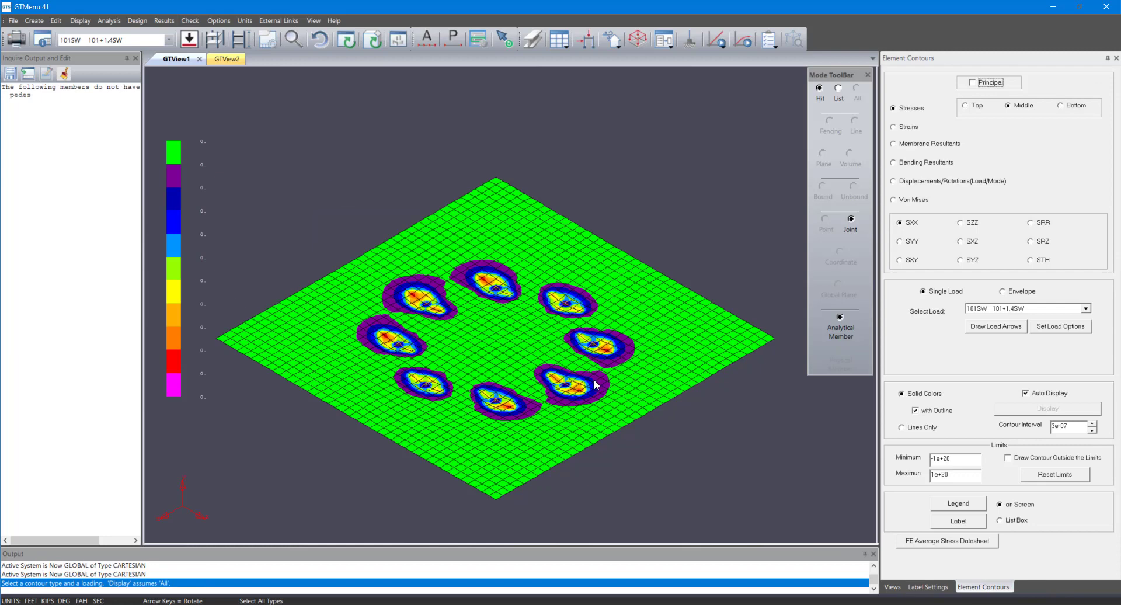
pyautogui.click(924, 163)
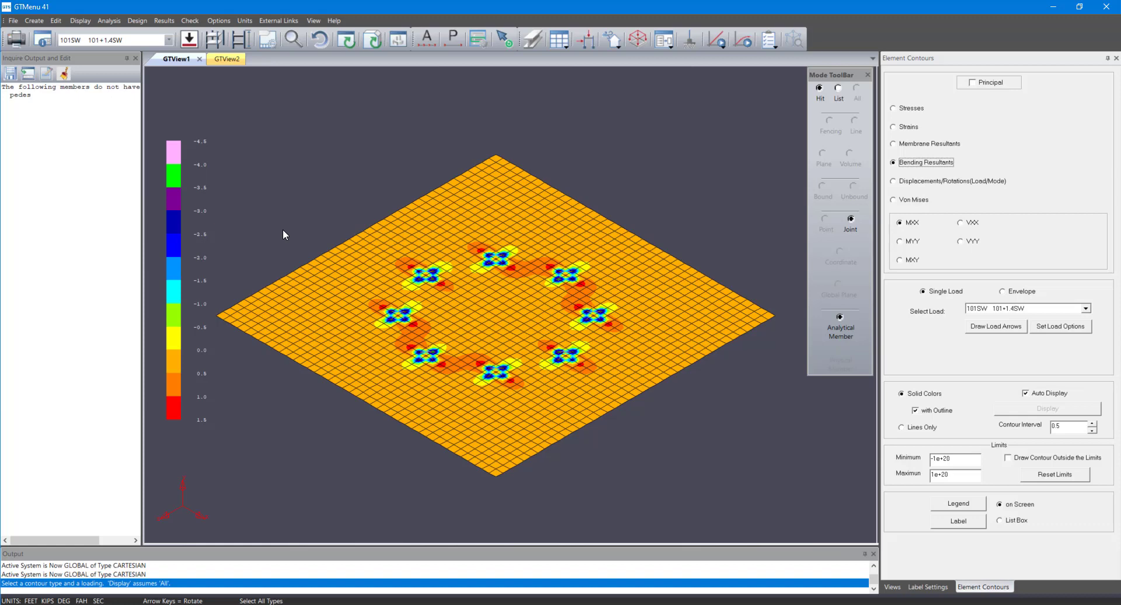
# Step: Exit GTMenu and return to the GT STRUDL output window
pyautogui.click(13, 21)
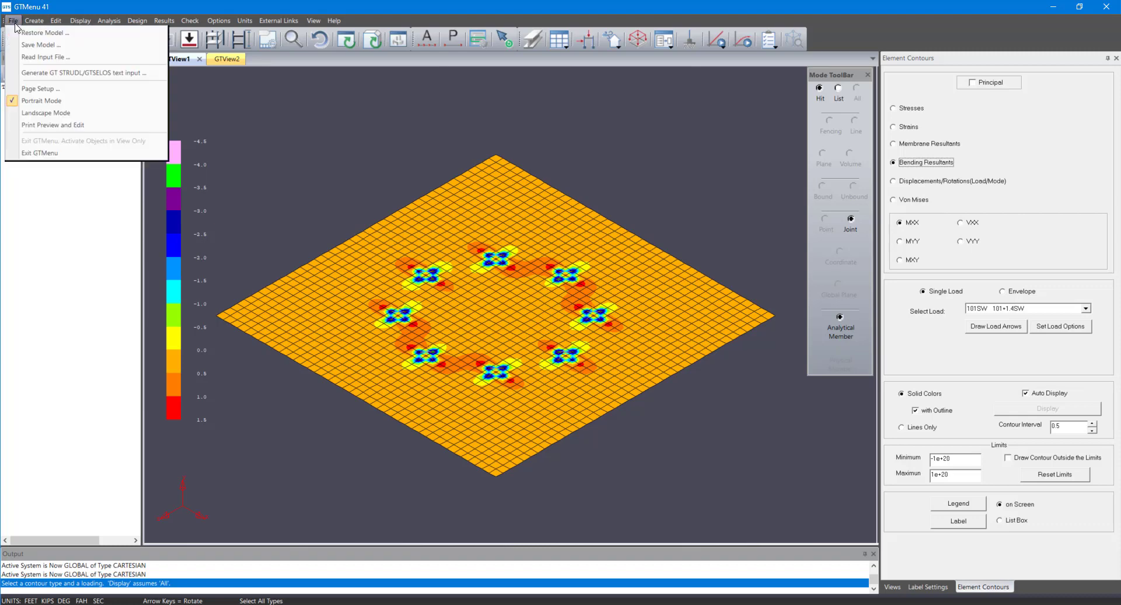
pyautogui.click(46, 154)
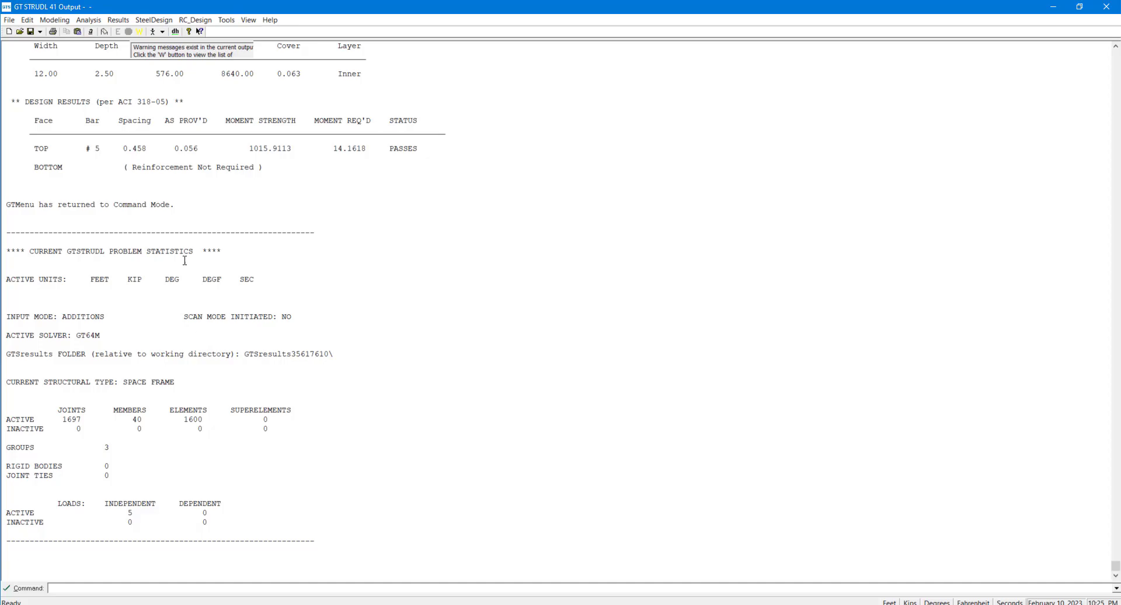
pyautogui.click(190, 205)
# Step: Look back through the output's slab design results to the pedestal design commands and the start of the reinforced concrete column design results
pyautogui.scroll(11, 196, 205)
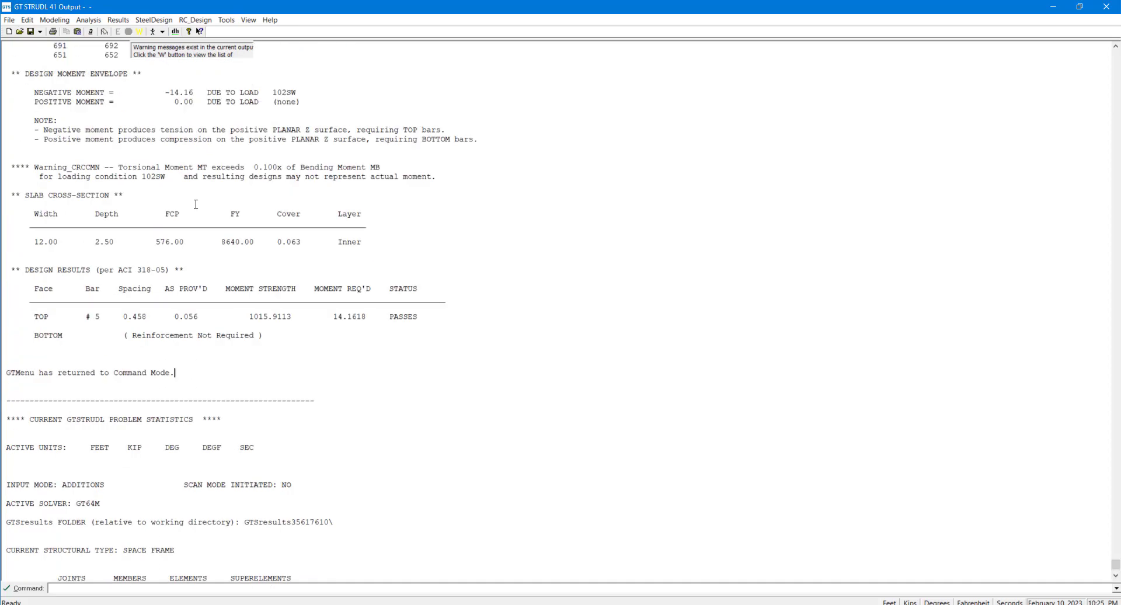
pyautogui.scroll(20, 196, 204)
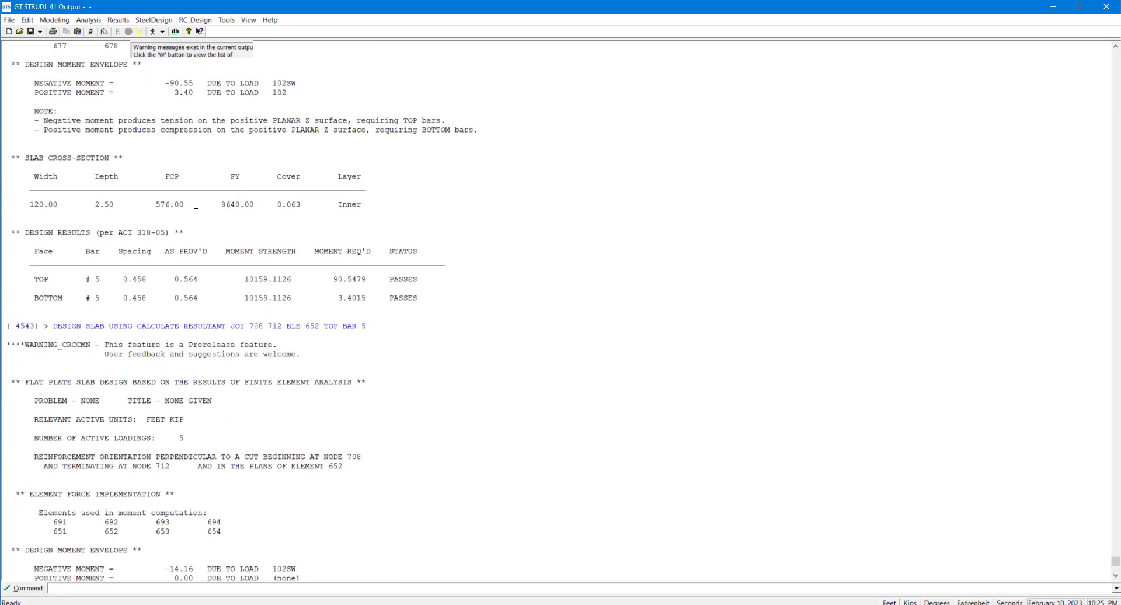
pyautogui.scroll(20, 196, 203)
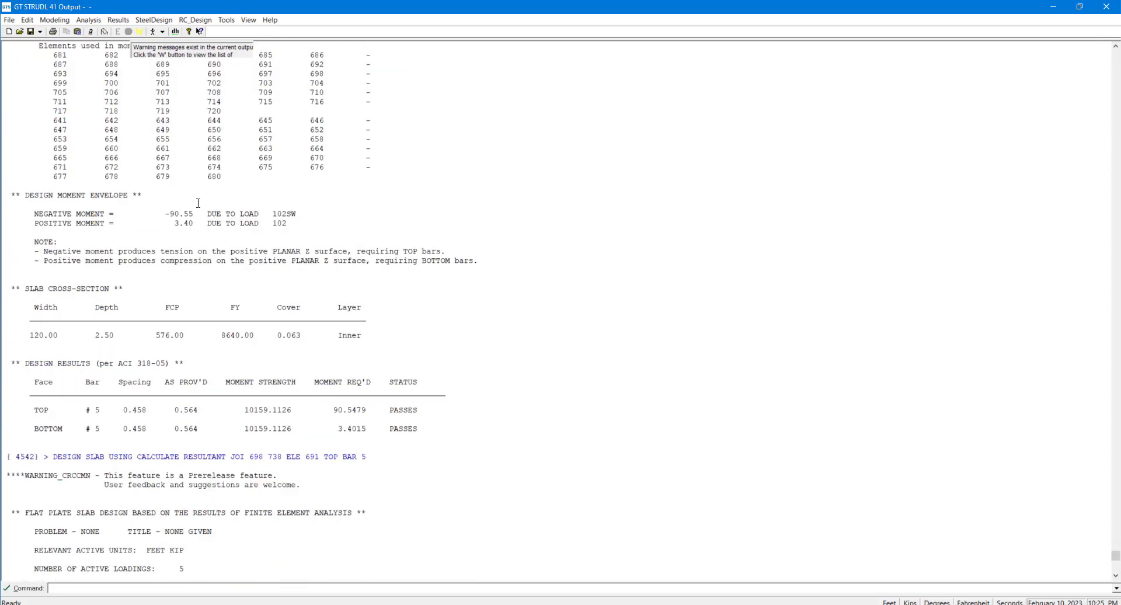
pyautogui.scroll(20, 196, 204)
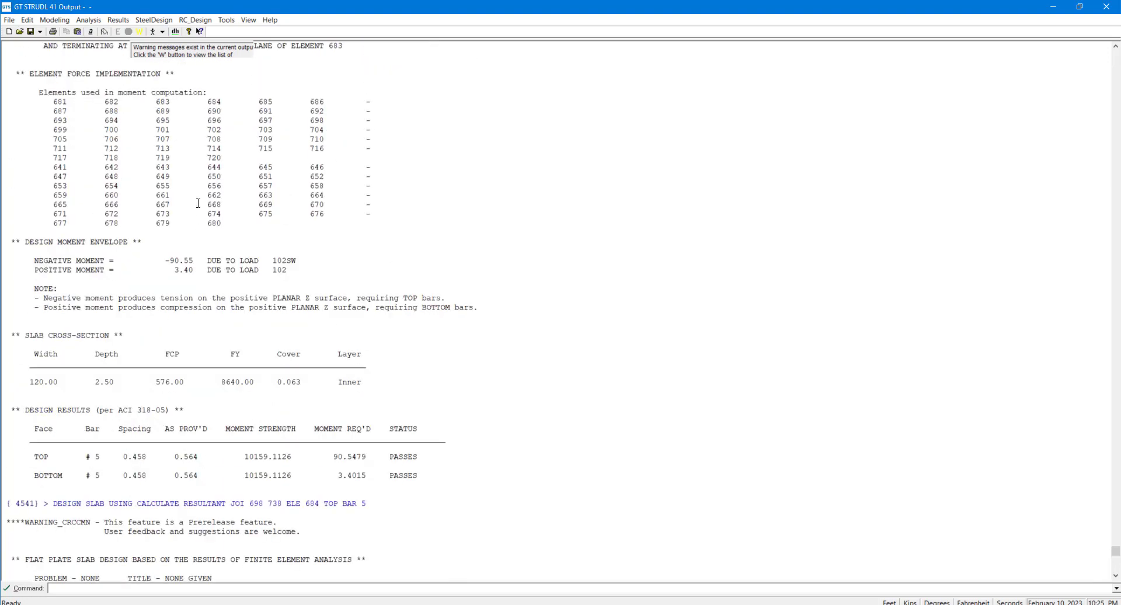
pyautogui.scroll(16, 175, 211)
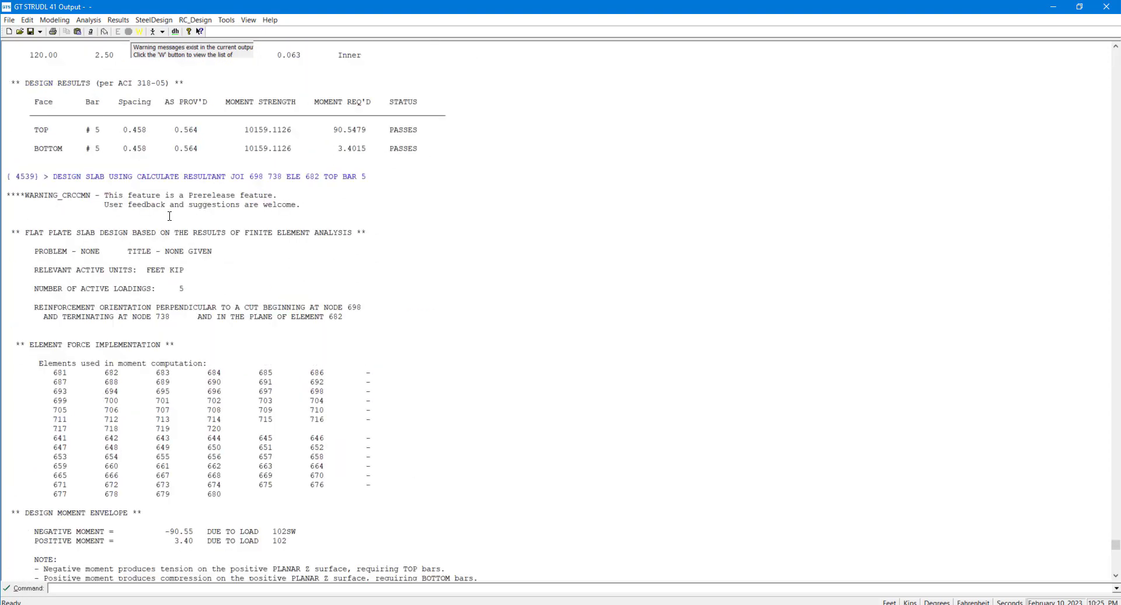
pyautogui.scroll(15, 153, 222)
pyautogui.scroll(20, 138, 228)
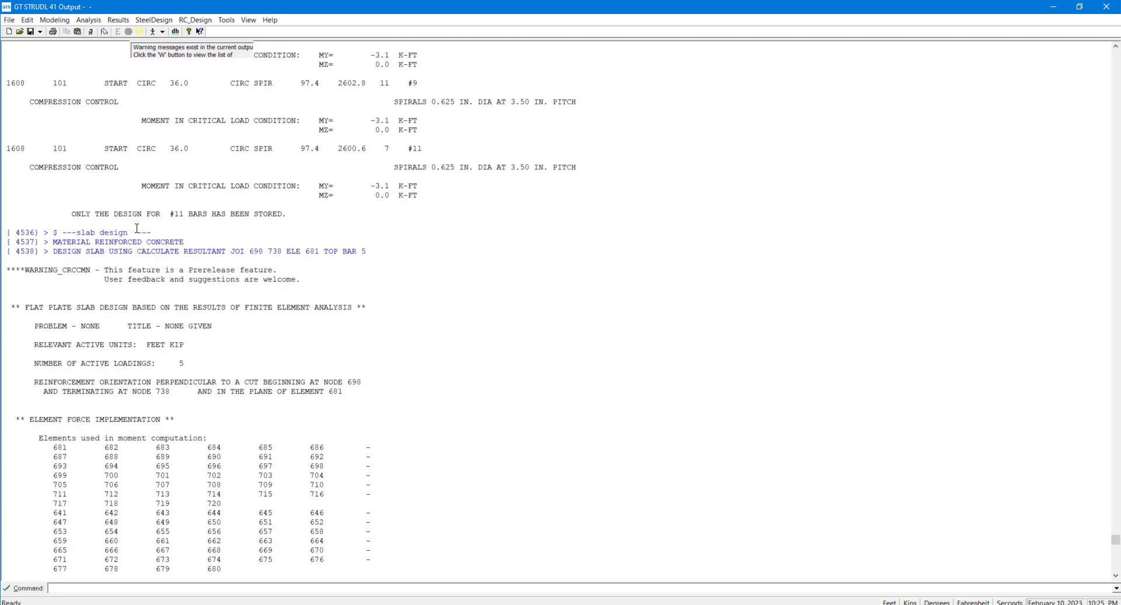
pyautogui.scroll(20, 130, 232)
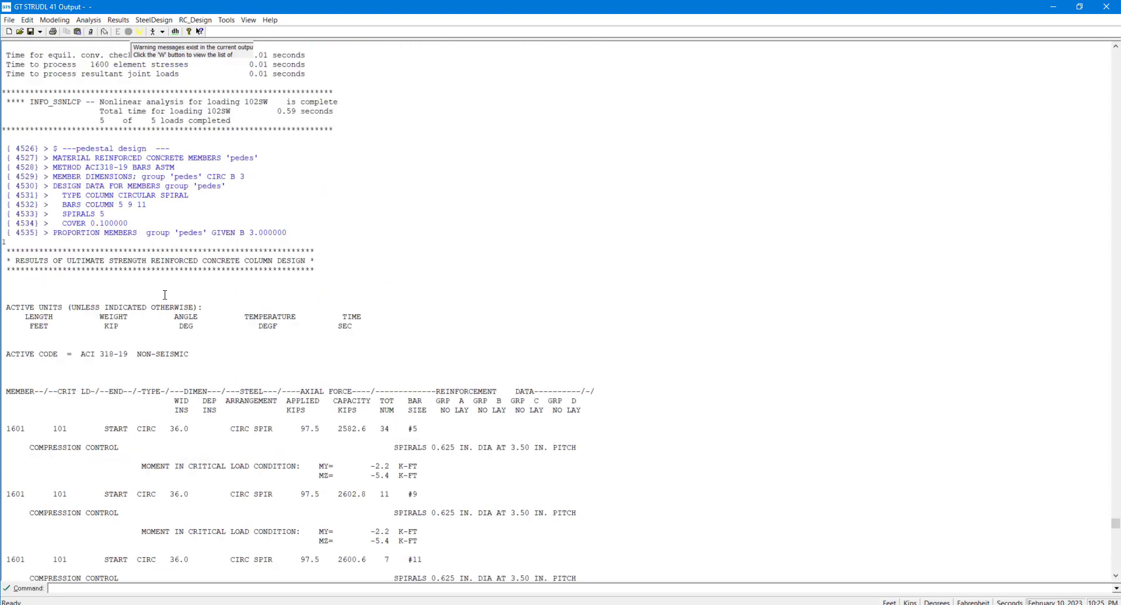
pyautogui.scroll(7, 197, 231)
pyautogui.scroll(-10, 212, 239)
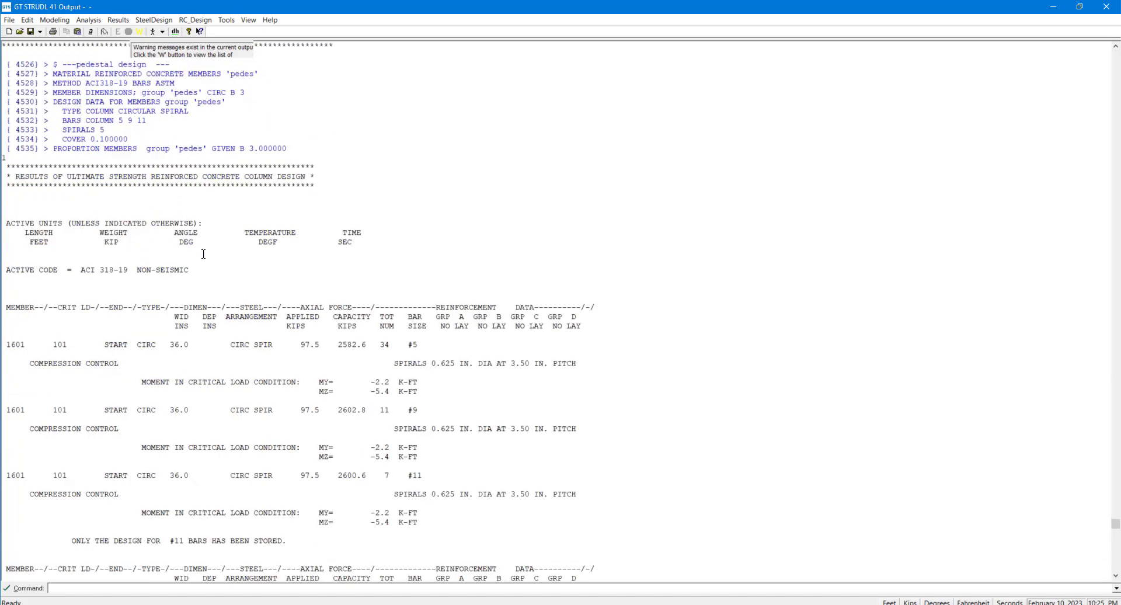
# Step: Examine the pedestal column design results, checking the active code, member 1601's dimensions, axial force, capacity and bar choices, and the following members
pyautogui.moveTo(97, 270); pyautogui.dragTo(140, 267)
pyautogui.doubleClick(14, 346)
pyautogui.doubleClick(172, 345)
pyautogui.moveTo(337, 344); pyautogui.dragTo(491, 340)
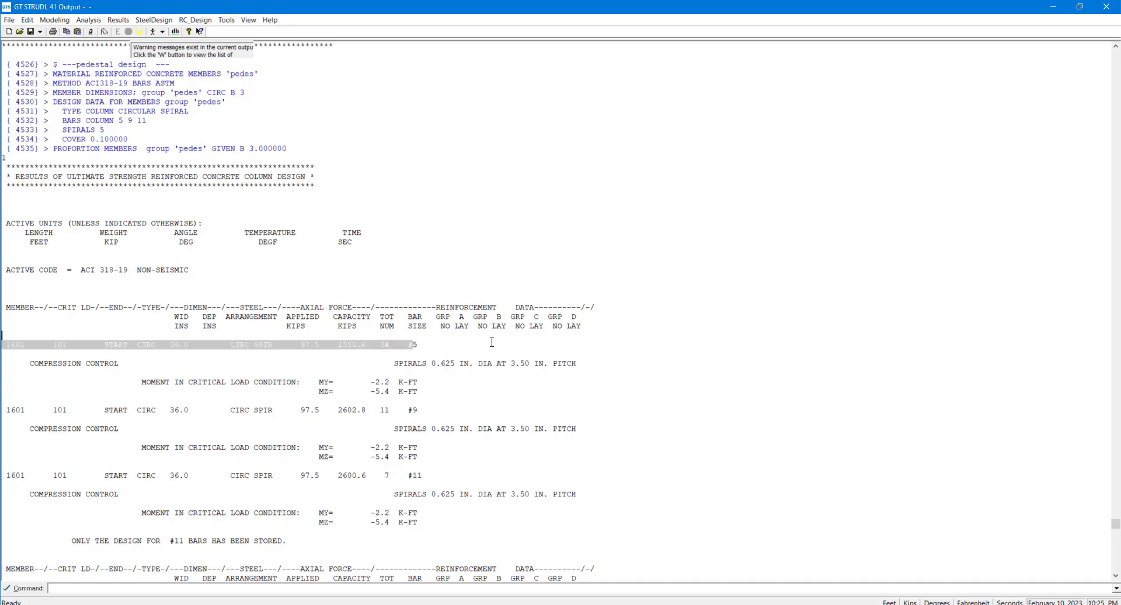
pyautogui.click(444, 348)
pyautogui.scroll(-2, 491, 331)
pyautogui.scroll(-14, 490, 329)
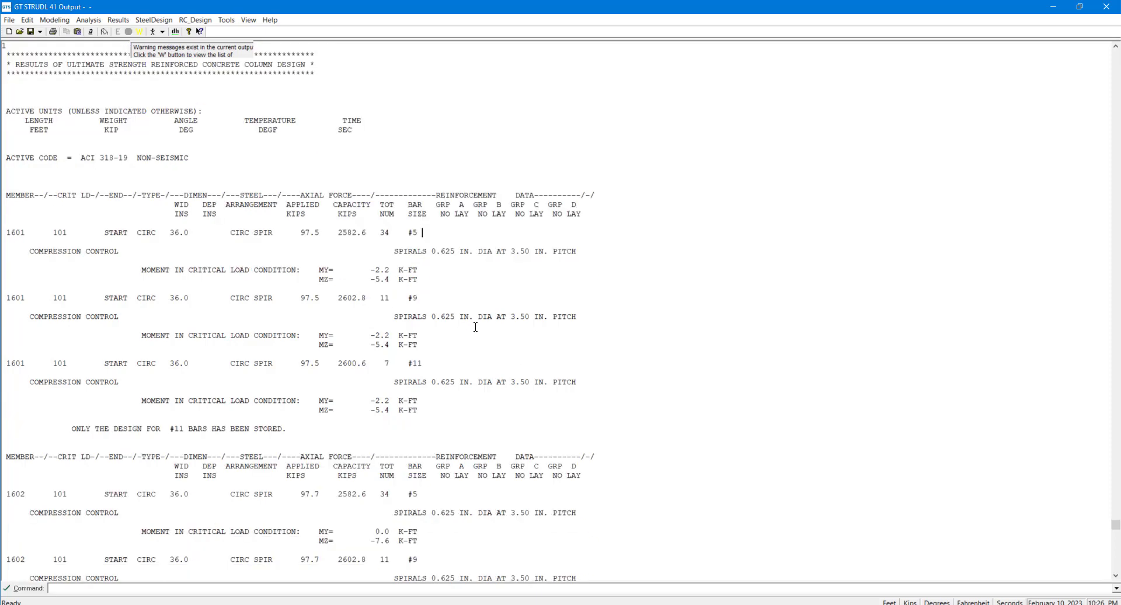
pyautogui.scroll(-2, 502, 353)
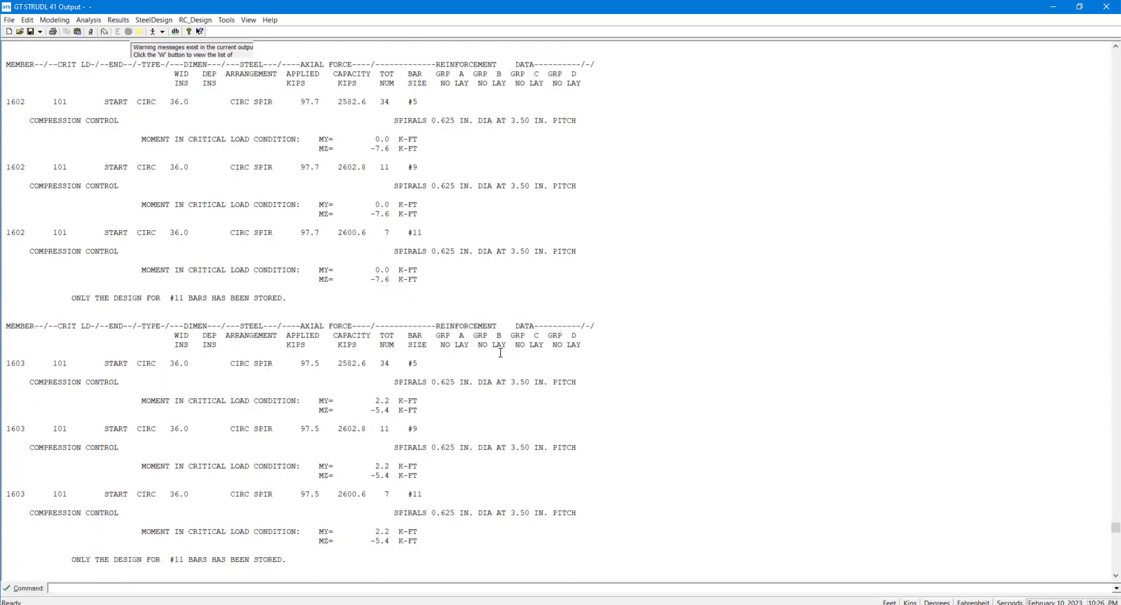